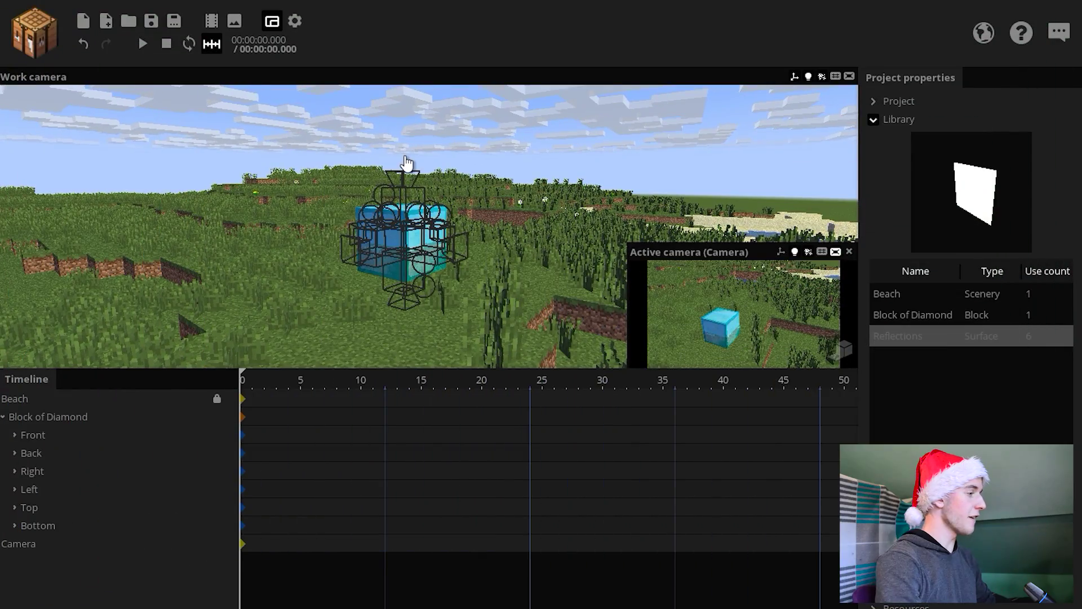
- Enlarge the active camera preview and reframe the camera on the diamond block against the sky
{"action": "left_click_drag", "start_coordinate": [406, 161], "coordinate": [508, 237]}
{"action": "right_click_drag", "start_coordinate": [406, 220], "coordinate": [628, 225]}
{"action": "left_click_drag", "start_coordinate": [630, 244], "coordinate": [459, 133]}
{"action": "right_click_drag", "start_coordinate": [603, 230], "coordinate": [474, 265]}
{"action": "key", "text": "d"}
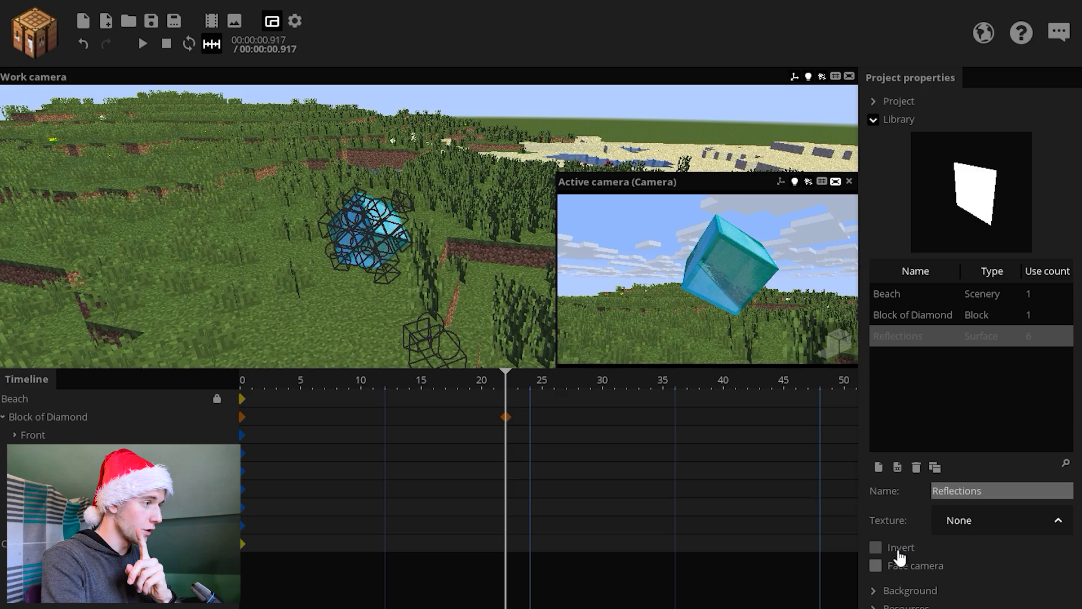
- Enable Invert on the Reflections surface and scrub the animation to preview the rotating block's reflections
{"action": "left_click", "coordinate": [898, 551]}
{"action": "mouse_move", "coordinate": [428, 404]}
{"action": "left_mouse_down"}
{"action": "mouse_move", "coordinate": [220, 404]}
{"action": "mouse_move", "coordinate": [431, 423]}
{"action": "left_mouse_up"}
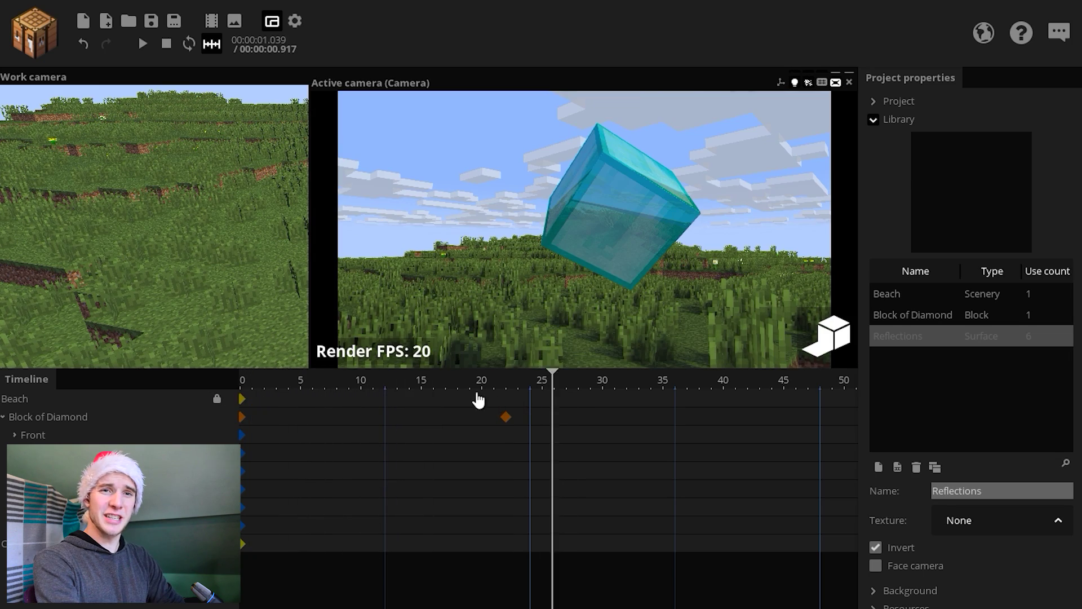
{"action": "left_click_drag", "start_coordinate": [479, 400], "coordinate": [242, 397]}
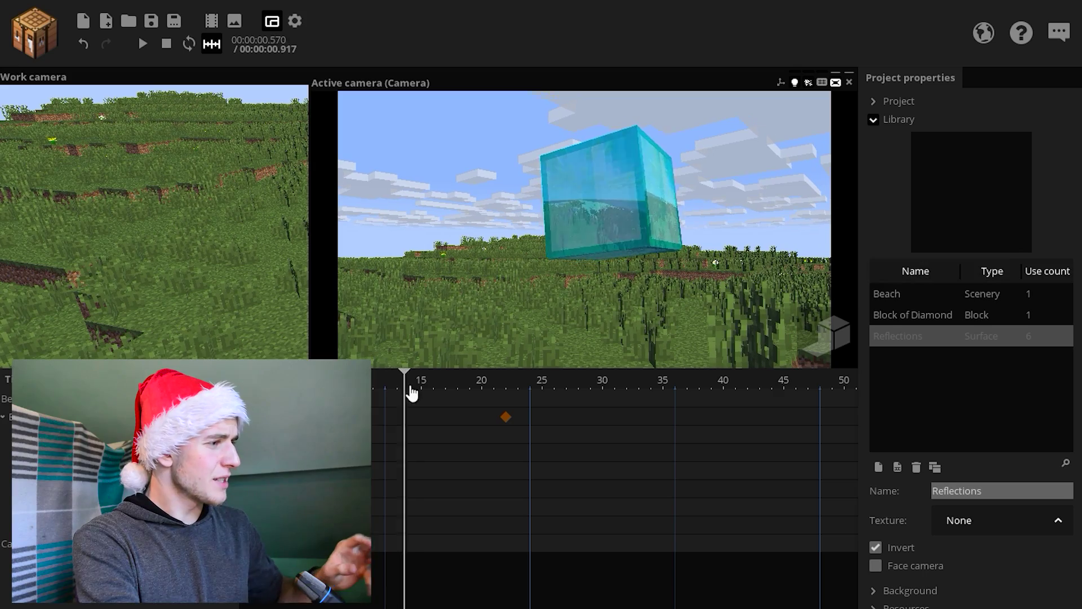
{"action": "left_click_drag", "start_coordinate": [411, 387], "coordinate": [376, 403]}
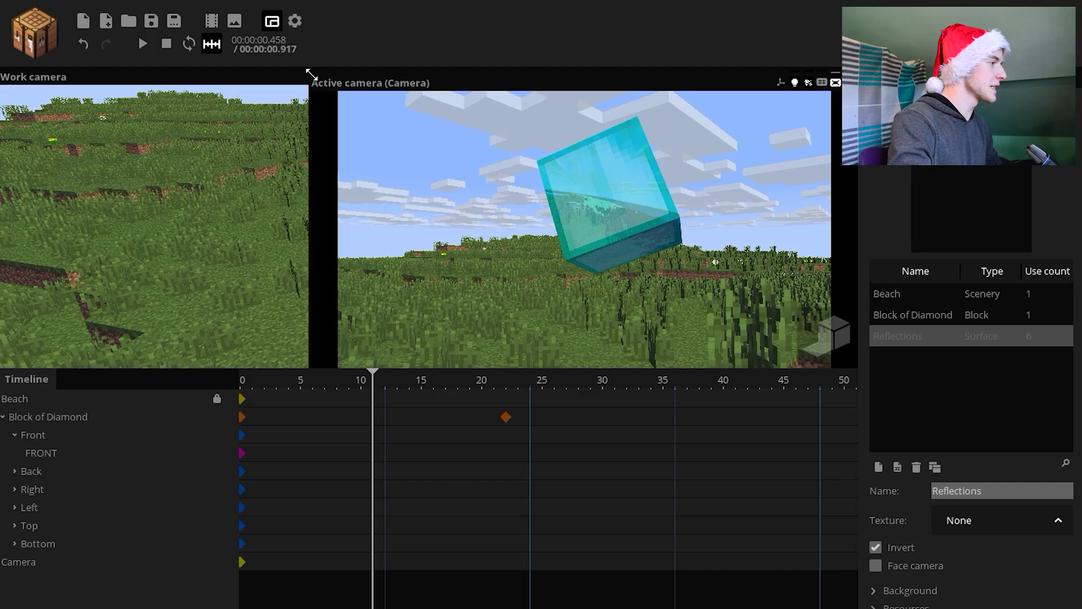
- Shrink the active camera preview and examine the FRONT camera and the Back, Right, Left and Top face surfaces in turn
{"action": "left_click_drag", "start_coordinate": [312, 75], "coordinate": [551, 198]}
{"action": "left_click", "coordinate": [42, 453]}
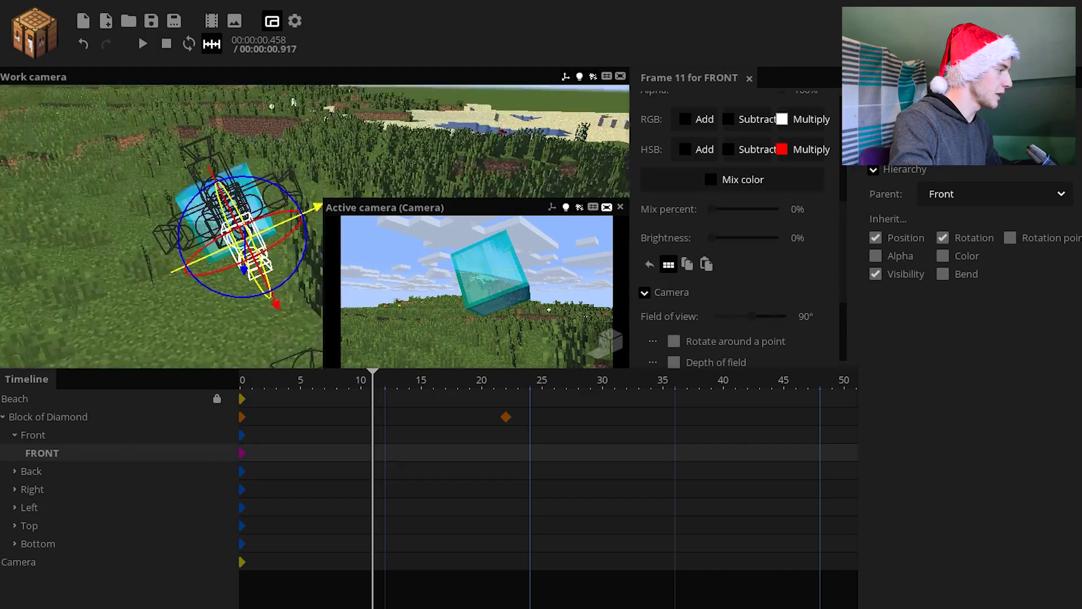
{"action": "left_click_drag", "start_coordinate": [141, 310], "coordinate": [141, 208]}
{"action": "left_click", "coordinate": [55, 472]}
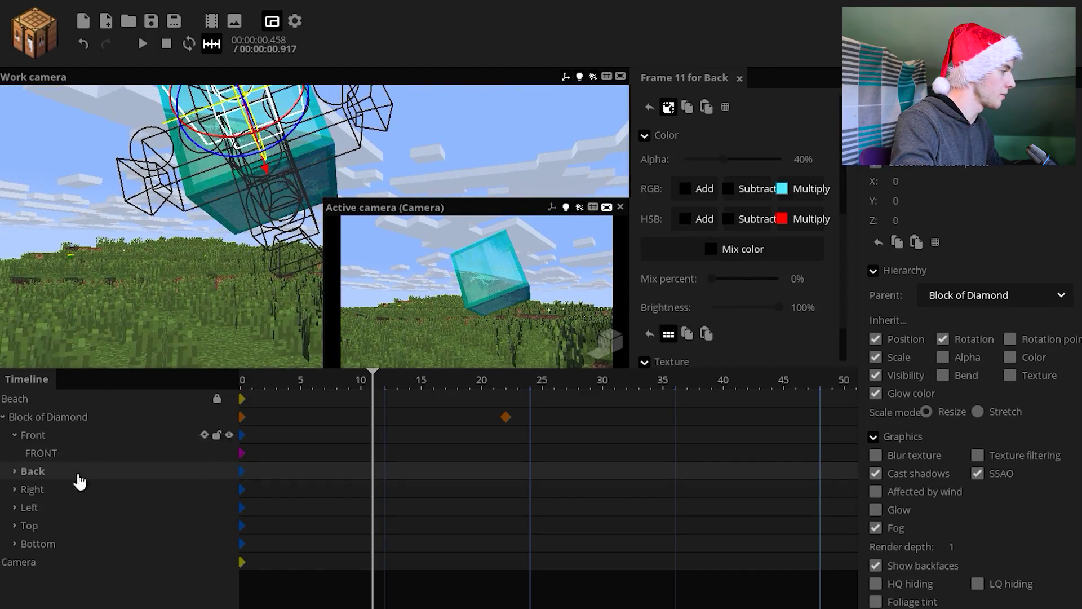
{"action": "left_click", "coordinate": [60, 490]}
{"action": "left_click", "coordinate": [50, 508]}
{"action": "left_click", "coordinate": [51, 525]}
{"action": "right_click_drag", "start_coordinate": [223, 320], "coordinate": [226, 336]}
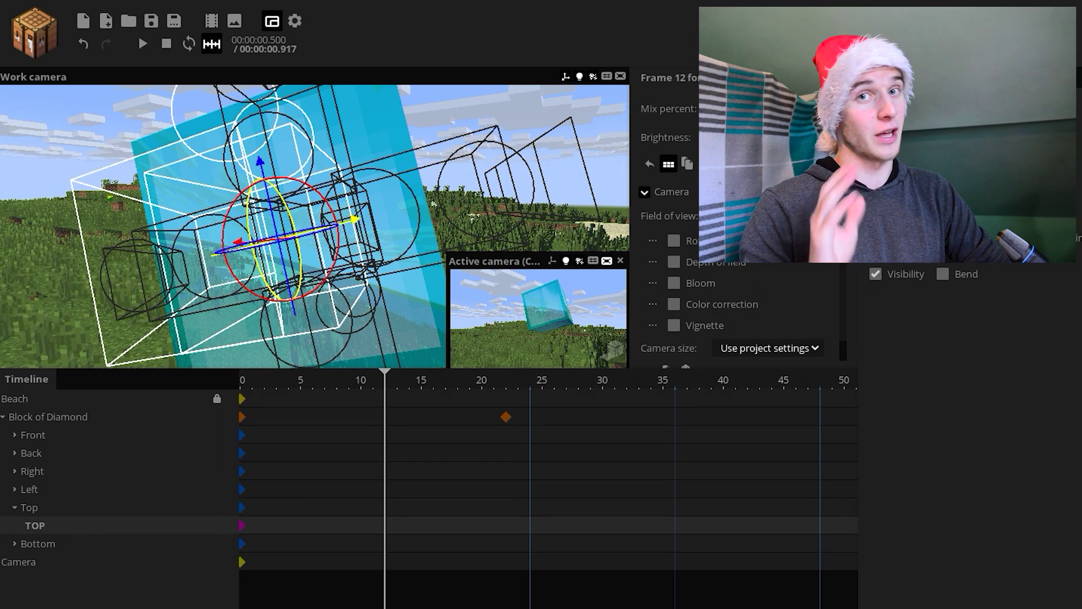
- Add a vignette to the TOP camera at frame 12 with radius 67% and softness 46%, checking it in an enlarged preview
{"action": "left_click_drag", "start_coordinate": [847, 259], "coordinate": [847, 273]}
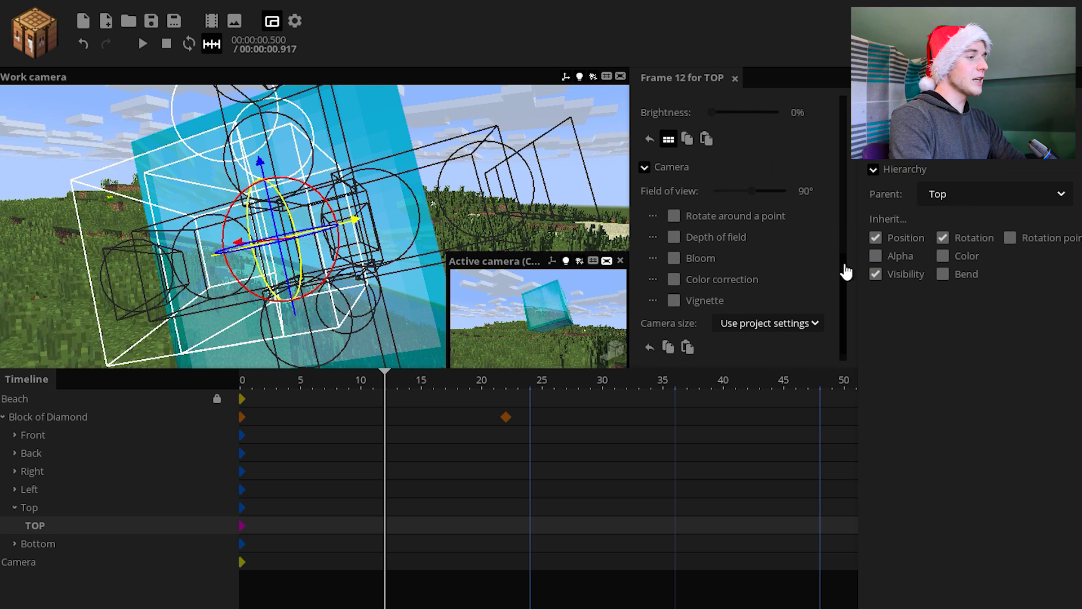
{"action": "scroll", "coordinate": [845, 272], "scroll_direction": "down", "scroll_amount": 1}
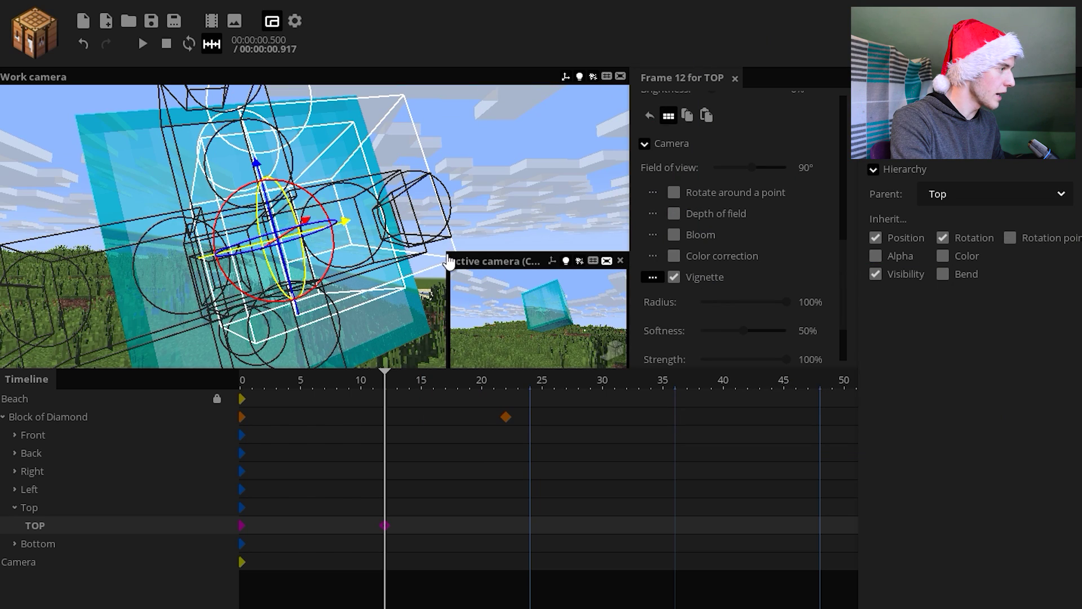
{"action": "left_click_drag", "start_coordinate": [449, 255], "coordinate": [188, 102]}
{"action": "mouse_move", "coordinate": [746, 309]}
{"action": "left_mouse_down"}
{"action": "mouse_move", "coordinate": [784, 305]}
{"action": "mouse_move", "coordinate": [742, 310]}
{"action": "left_mouse_up"}
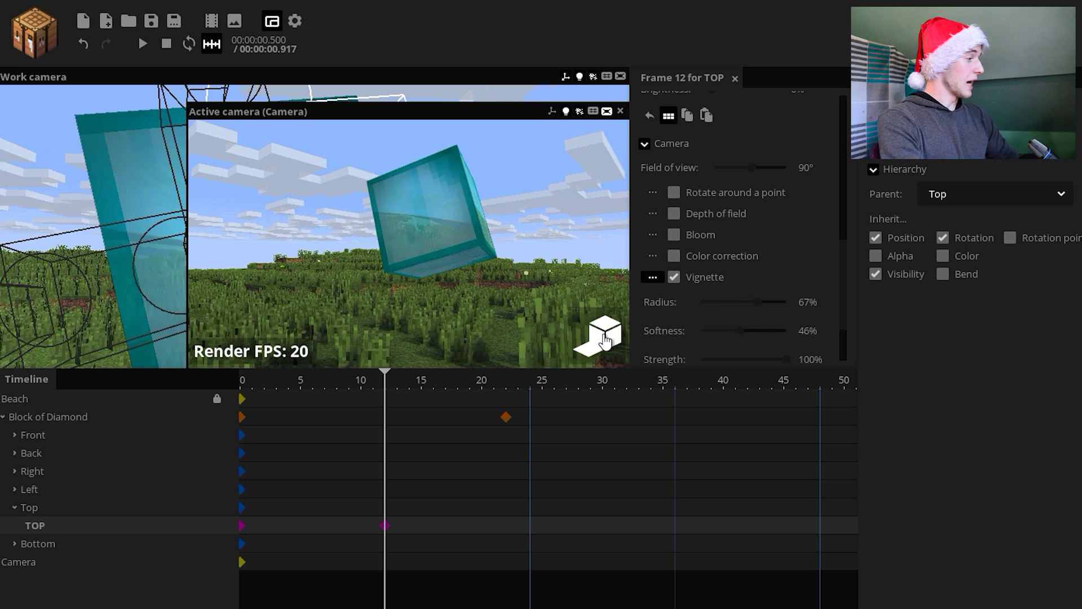
{"action": "left_click", "coordinate": [599, 337]}
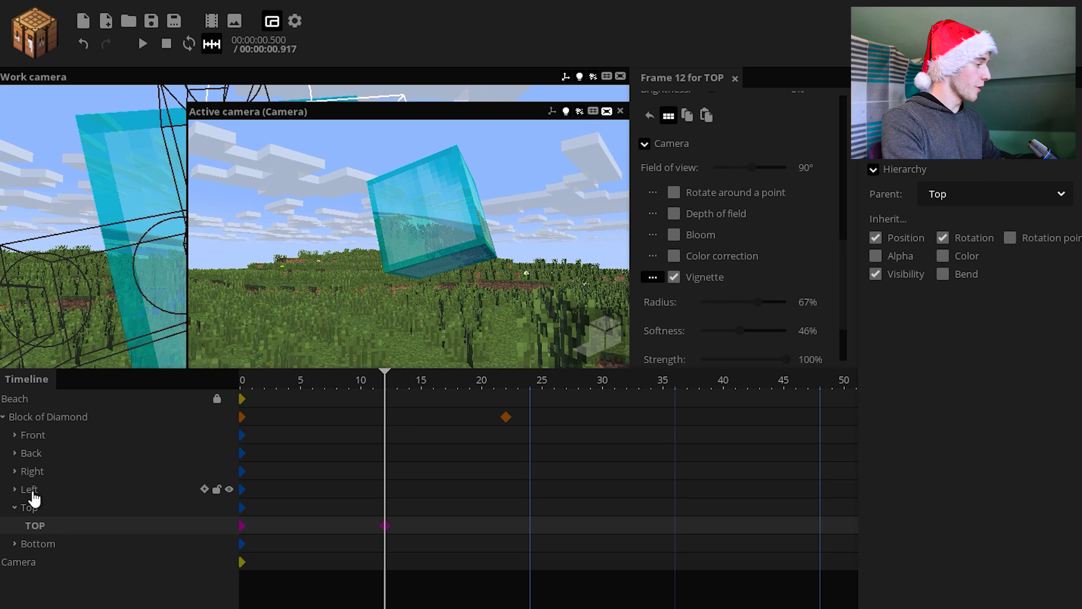
- Delete the block's Front, Back, Right, Left and Bottom reflection surfaces, keeping only Top with its camera
{"action": "left_click", "coordinate": [34, 492]}
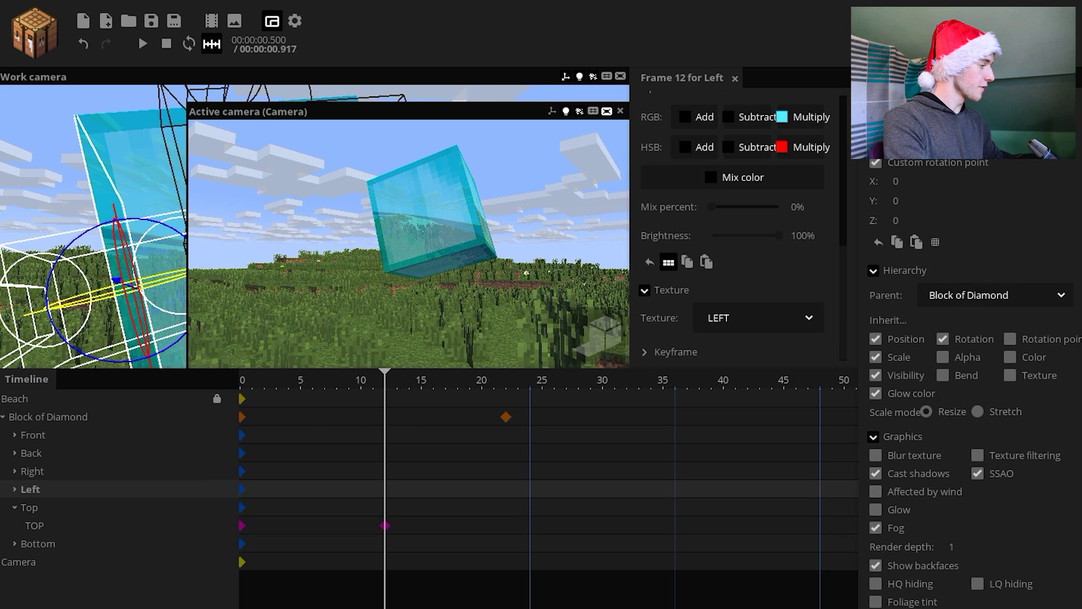
{"action": "left_click", "coordinate": [35, 439], "text": "shift"}
{"action": "left_click", "coordinate": [35, 455], "text": "shift"}
{"action": "left_click", "coordinate": [34, 471], "text": "shift"}
{"action": "key", "text": "ctrl+r"}
{"action": "left_click", "coordinate": [57, 471]}
{"action": "key", "text": "Delete"}
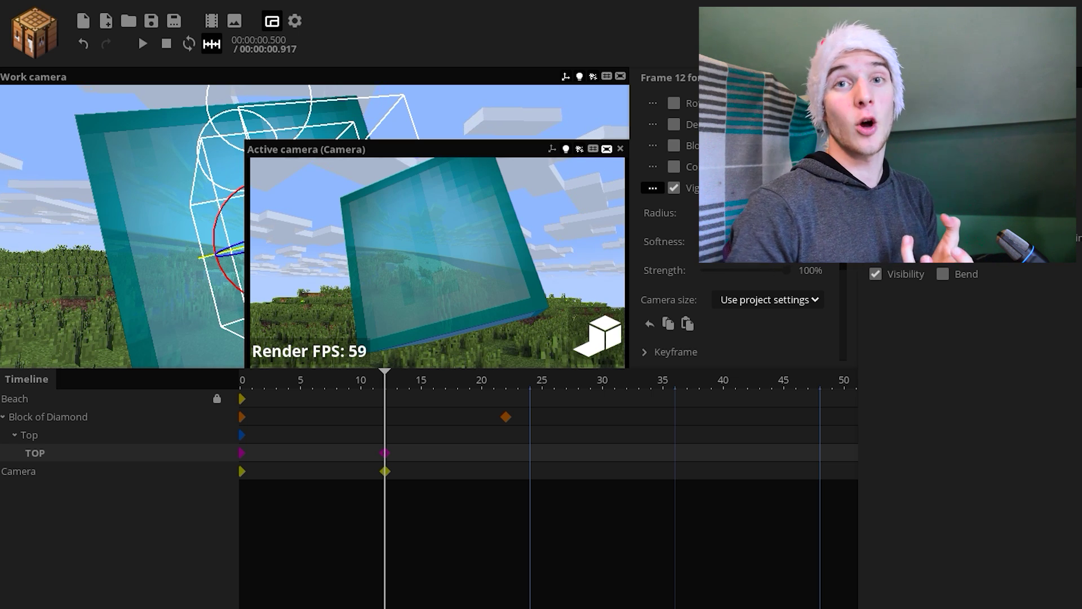
- Replace the TOP camera's vignette with color correction at 100% contrast, 20% brightness and 0% saturation
{"action": "left_click", "coordinate": [673, 188]}
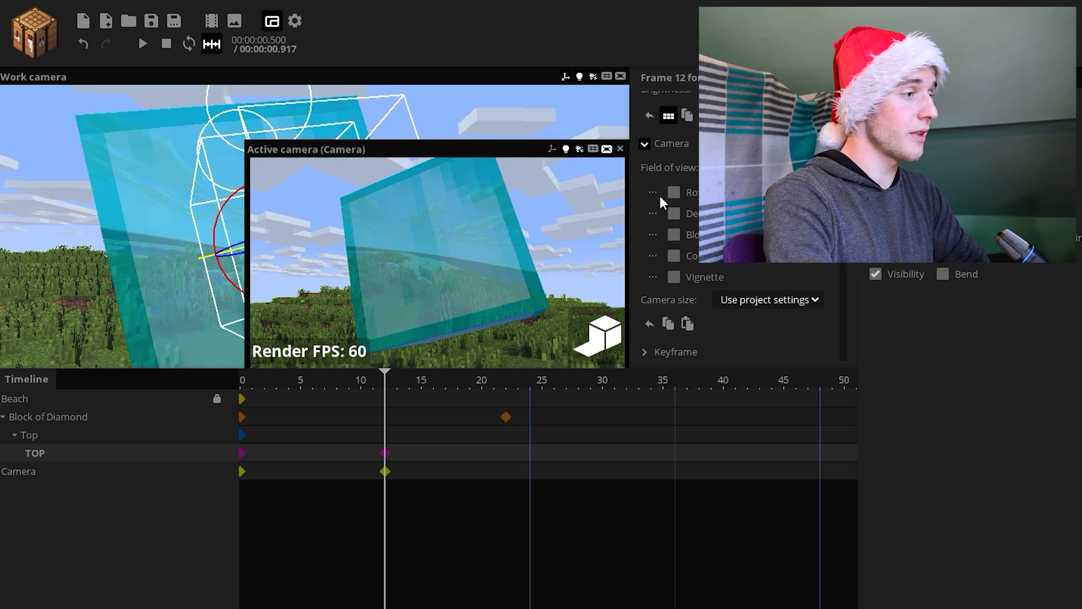
{"action": "left_click", "coordinate": [673, 255]}
{"action": "scroll", "coordinate": [833, 254], "scroll_direction": "down", "scroll_amount": 2}
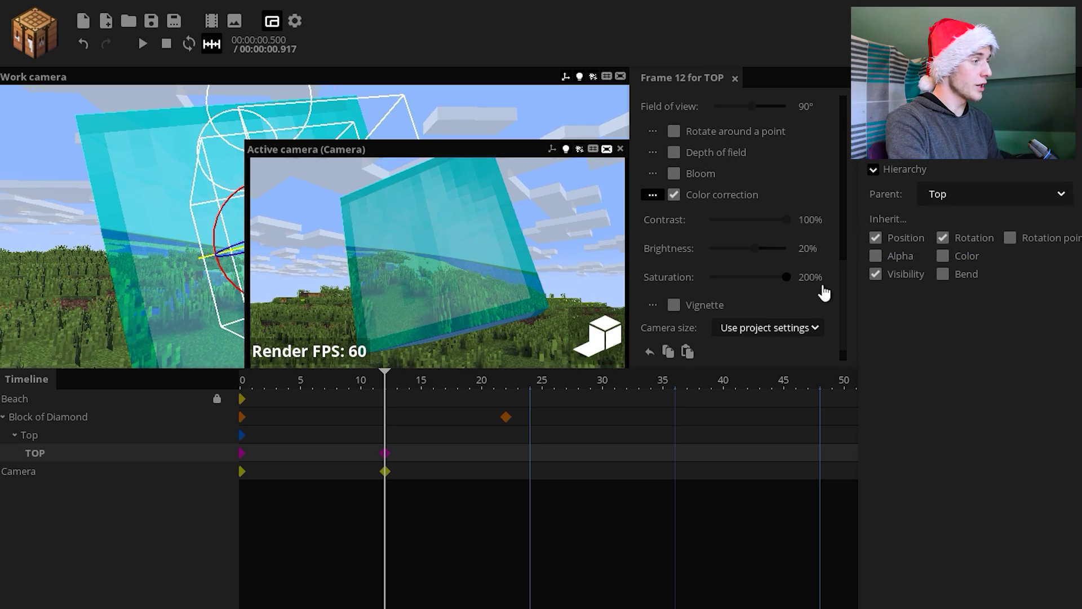
{"action": "left_click_drag", "start_coordinate": [825, 286], "coordinate": [705, 293]}
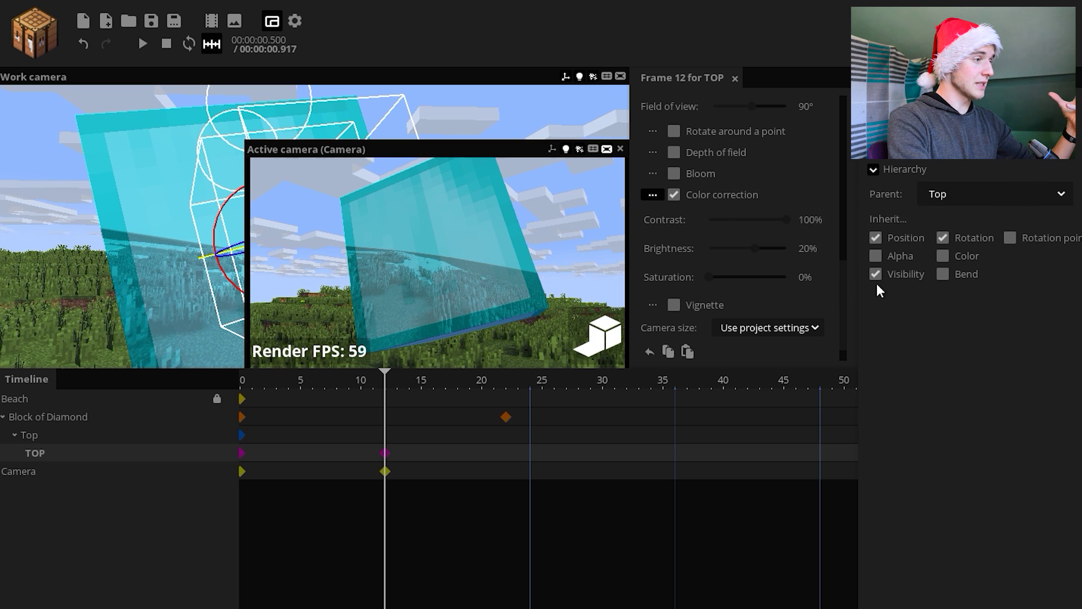
- Try white (FFFFFF) as the Top surface's RGB multiply color at frame 12 and restore the light cyan tint
{"action": "left_click_drag", "start_coordinate": [844, 285], "coordinate": [844, 206]}
{"action": "left_click", "coordinate": [385, 435]}
{"action": "left_click", "coordinate": [799, 212]}
{"action": "left_click_drag", "start_coordinate": [523, 200], "coordinate": [842, 209]}
{"action": "left_click_drag", "start_coordinate": [795, 248], "coordinate": [597, 212]}
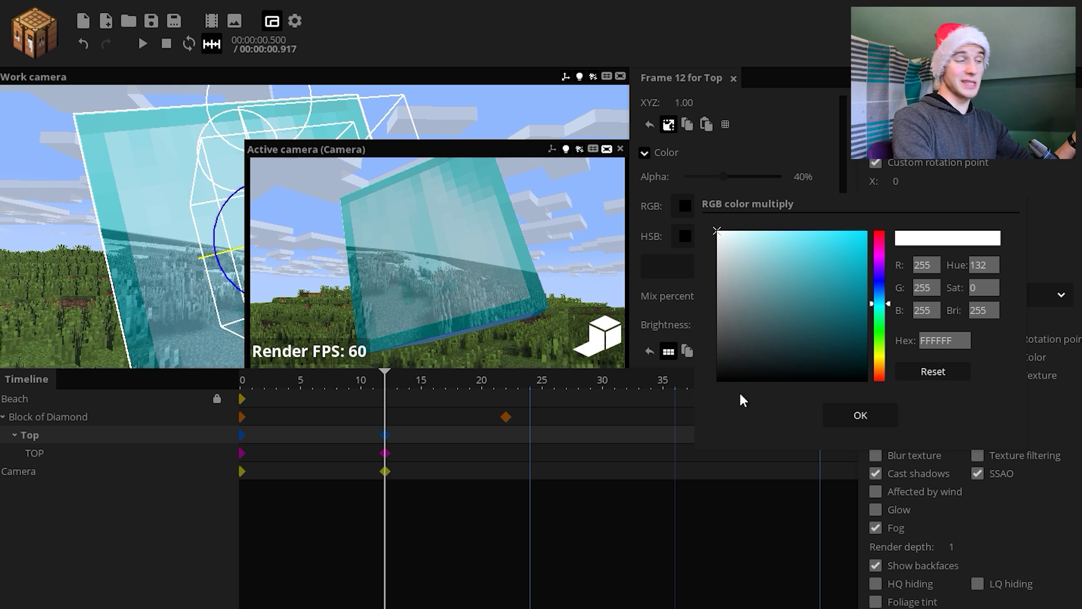
{"action": "left_click_drag", "start_coordinate": [826, 252], "coordinate": [657, 173]}
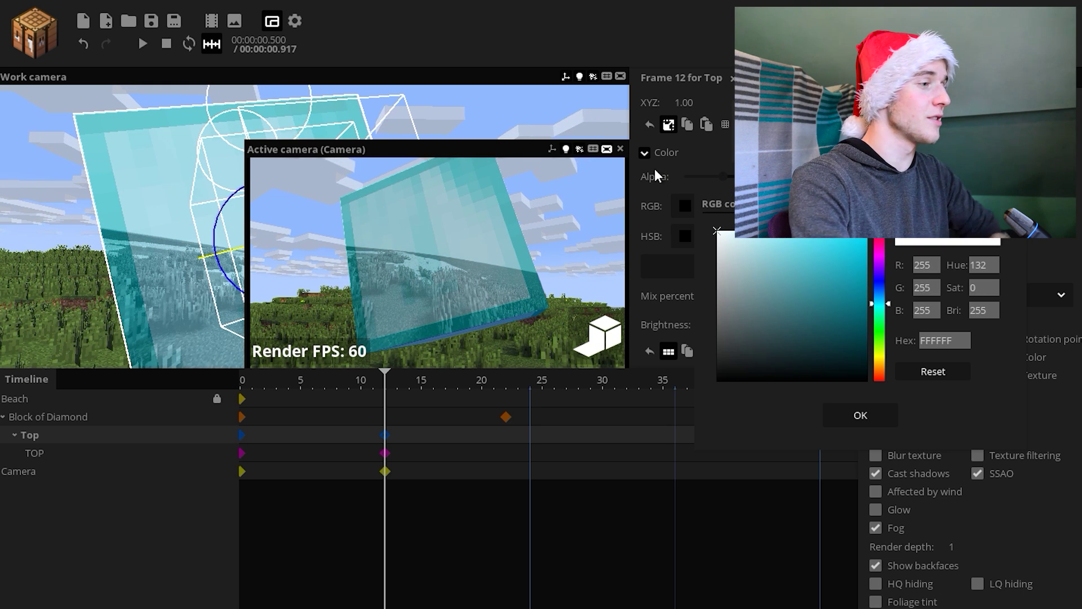
{"action": "left_click", "coordinate": [801, 236]}
{"action": "left_click", "coordinate": [860, 415]}
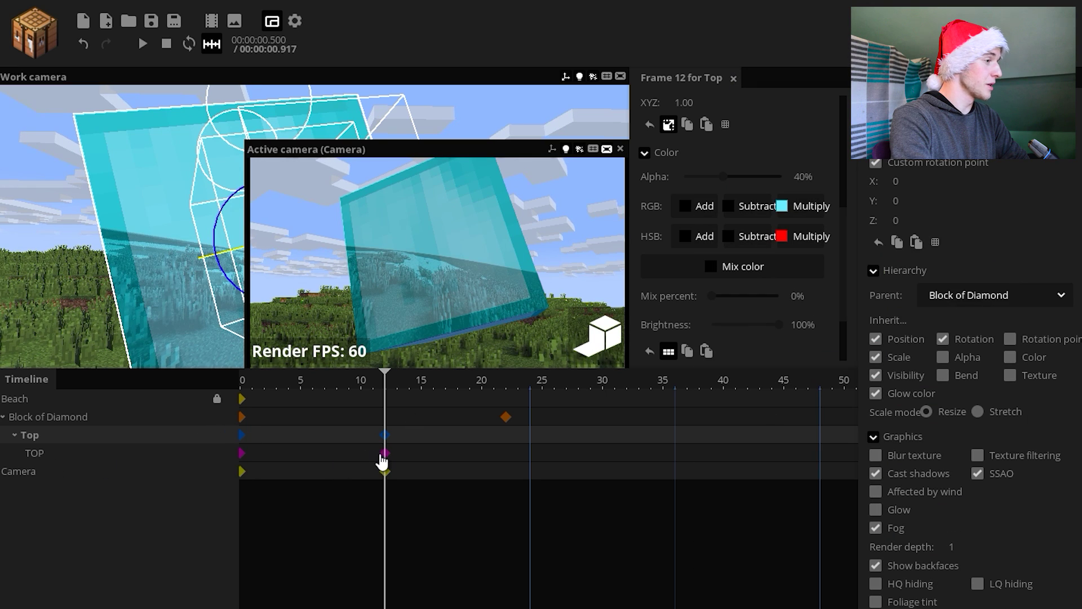
- Set the TOP camera's color correction brightness to 7% and saturation to 200% at frame 12
{"action": "left_click", "coordinate": [384, 453]}
{"action": "scroll", "coordinate": [750, 270], "scroll_direction": "down", "scroll_amount": 5}
{"action": "left_click_drag", "start_coordinate": [749, 271], "coordinate": [751, 271]}
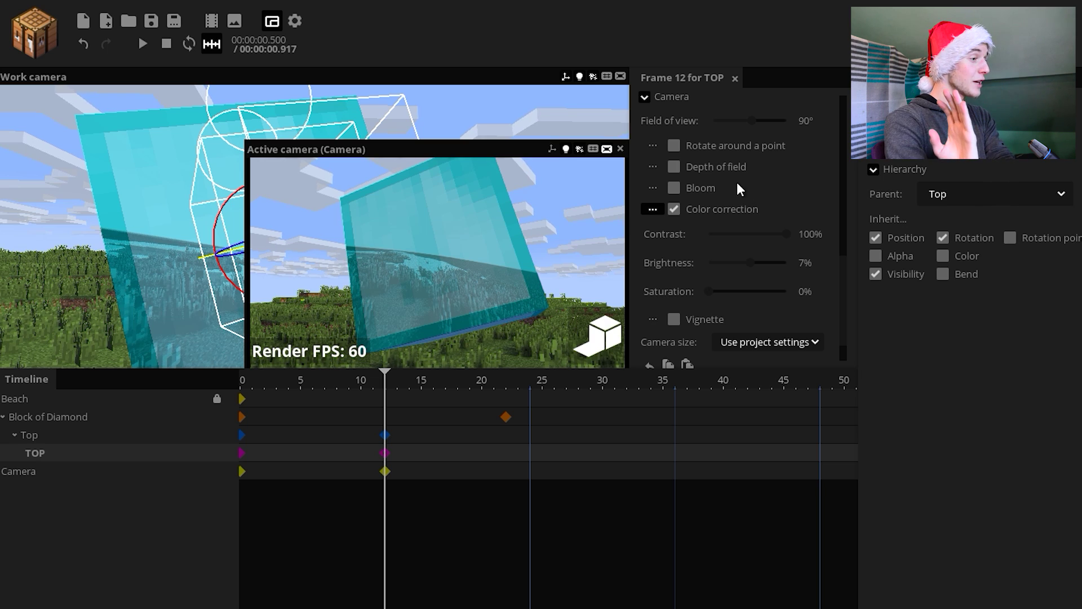
{"action": "left_click_drag", "start_coordinate": [726, 293], "coordinate": [846, 314]}
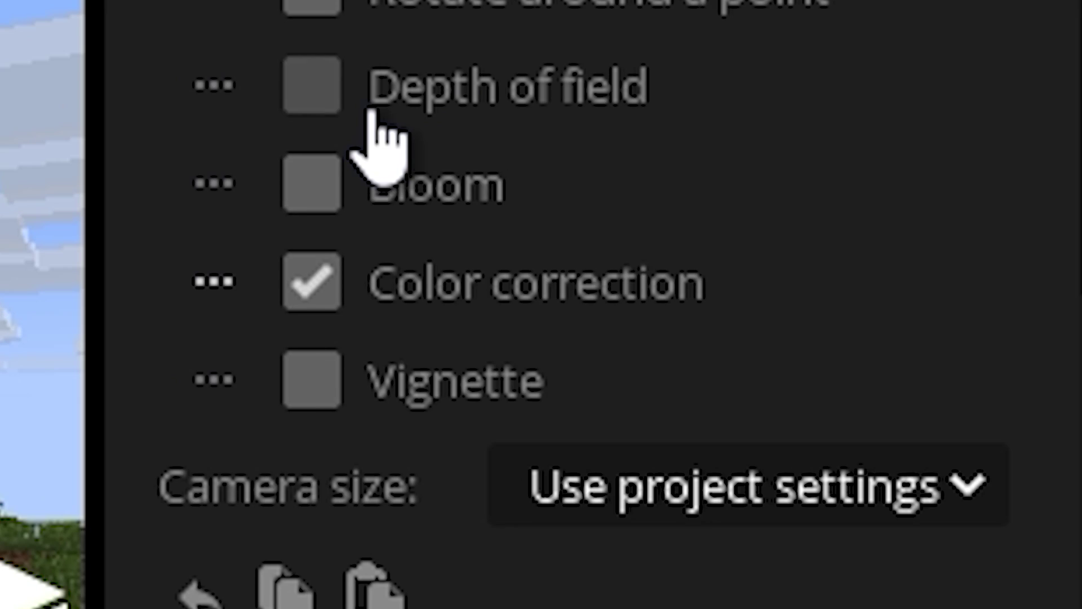
- Enable depth of field on the TOP camera at frame 12 and adjust its blur settings
{"action": "left_click", "coordinate": [685, 259]}
{"action": "scroll", "coordinate": [744, 329], "scroll_direction": "down", "scroll_amount": 2}
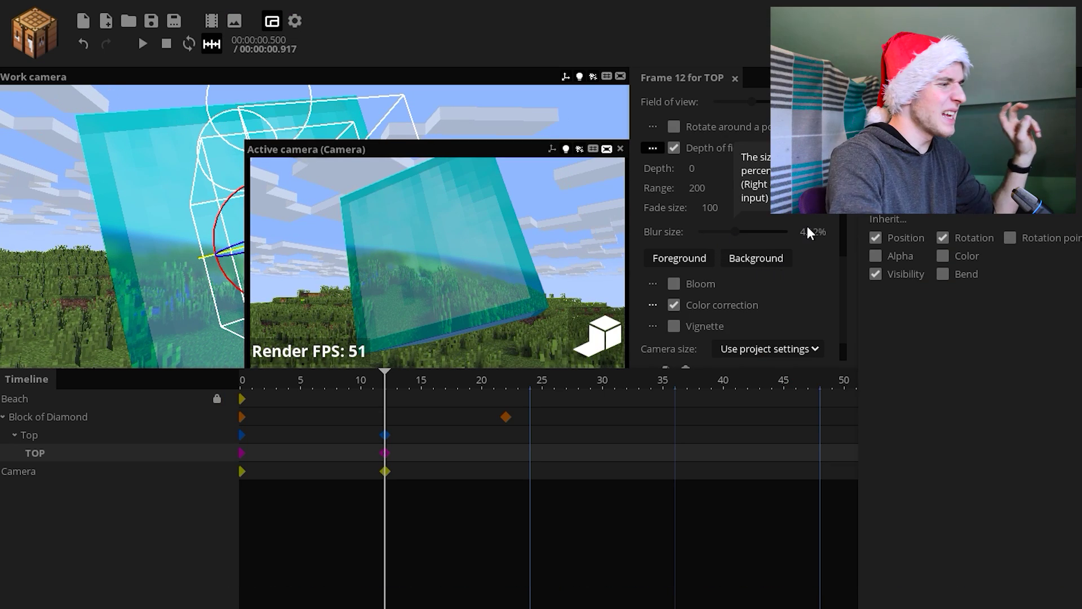
{"action": "left_click_drag", "start_coordinate": [708, 212], "coordinate": [693, 190]}
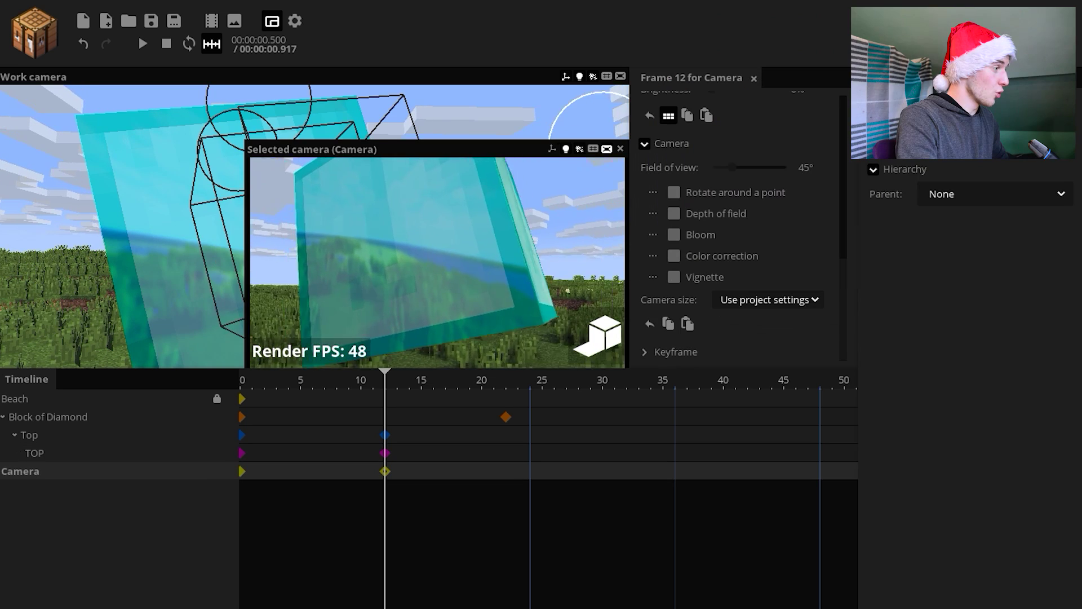
- Reframe the main Camera at frame 12 to show the block's whole reflective face from farther away
{"action": "mouse_move", "coordinate": [437, 262]}
{"action": "left_mouse_down"}
{"action": "mouse_move", "coordinate": [412, 262]}
{"action": "mouse_move", "coordinate": [474, 259]}
{"action": "mouse_move", "coordinate": [462, 244]}
{"action": "mouse_move", "coordinate": [437, 245]}
{"action": "left_mouse_up"}
{"action": "right_click_drag", "start_coordinate": [486, 241], "coordinate": [486, 242]}
{"action": "left_click", "coordinate": [380, 389]}
{"action": "mouse_move", "coordinate": [380, 389]}
{"action": "left_mouse_down"}
{"action": "mouse_move", "coordinate": [297, 400]}
{"action": "mouse_move", "coordinate": [385, 394]}
{"action": "left_mouse_up"}
{"action": "left_click_drag", "start_coordinate": [428, 353], "coordinate": [406, 349]}
{"action": "right_click_drag", "start_coordinate": [488, 241], "coordinate": [488, 242]}
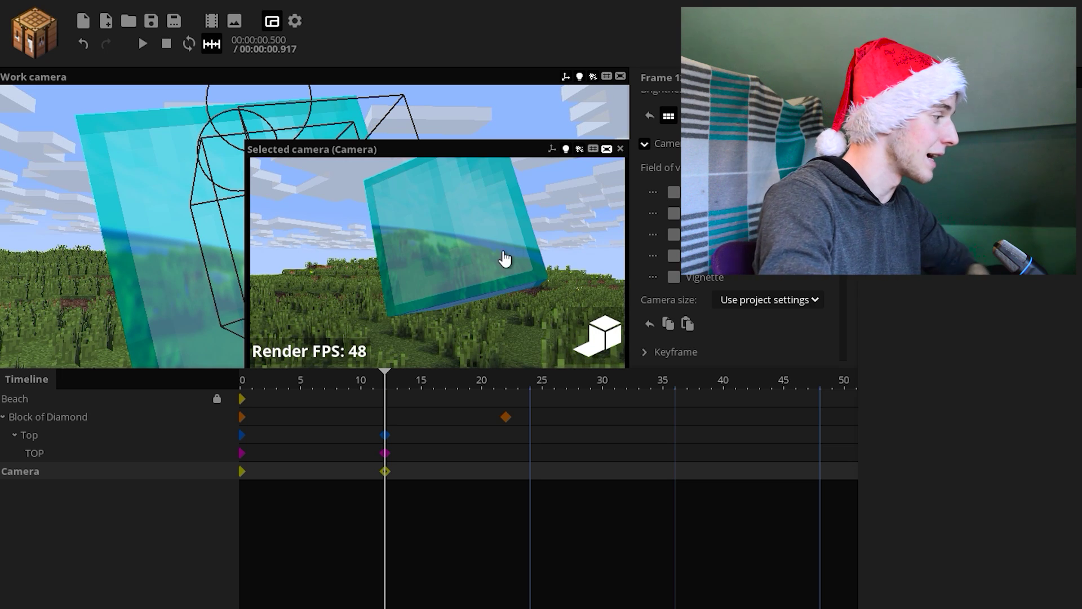
- Set the TOP camera's depth of field at frame 0 to range 0, fade size 0 and blur size 10%, and scrub to preview it
{"action": "left_click", "coordinate": [242, 456]}
{"action": "left_click", "coordinate": [241, 455]}
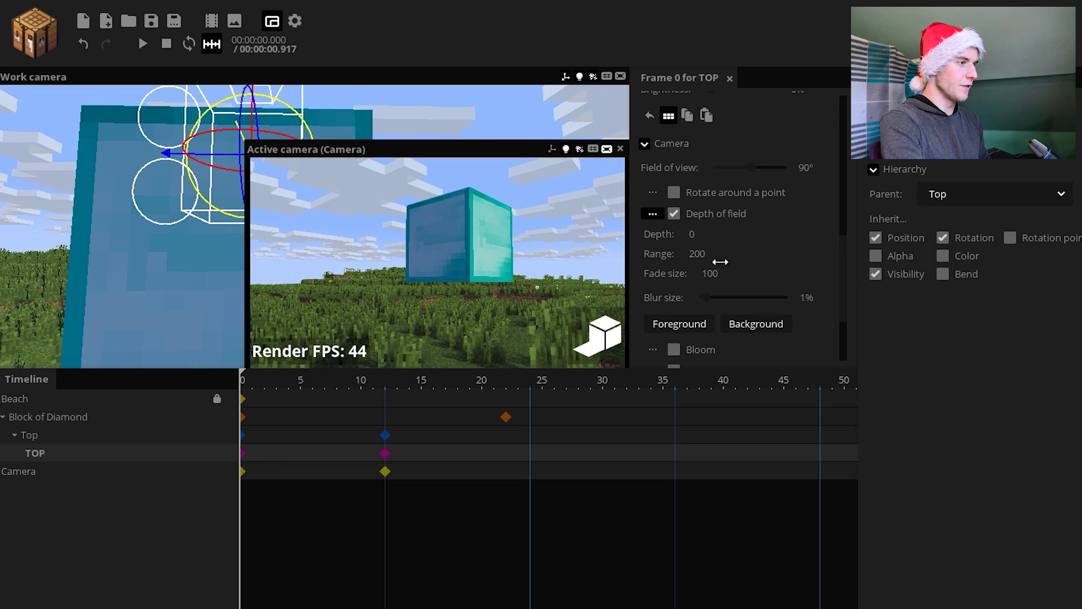
{"action": "left_click_drag", "start_coordinate": [407, 387], "coordinate": [372, 386]}
{"action": "left_click", "coordinate": [415, 363]}
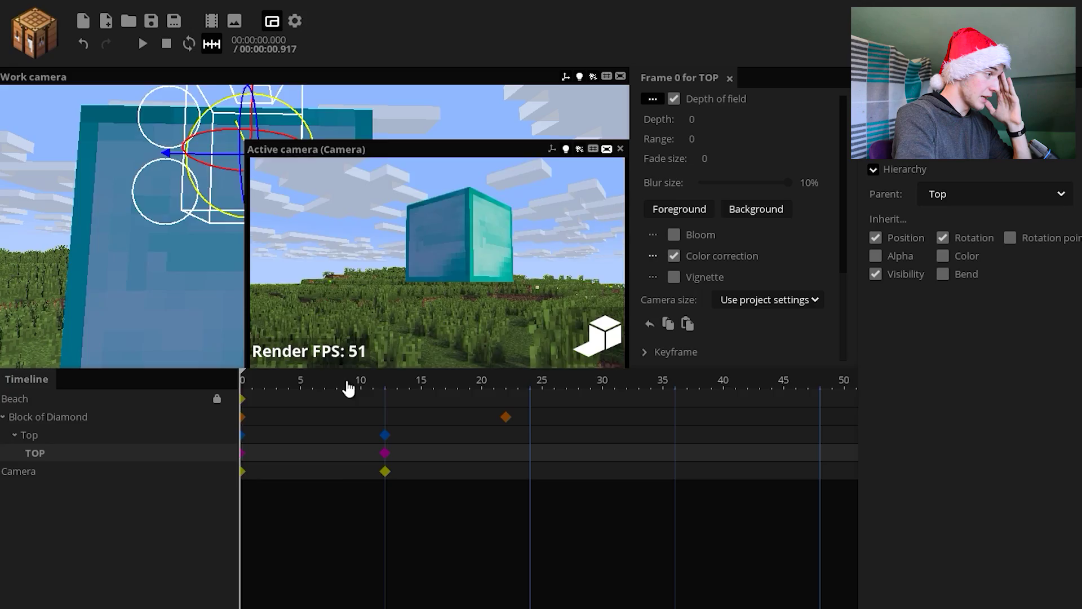
{"action": "mouse_move", "coordinate": [350, 383]}
{"action": "left_mouse_down"}
{"action": "mouse_move", "coordinate": [449, 382]}
{"action": "mouse_move", "coordinate": [346, 399]}
{"action": "mouse_move", "coordinate": [455, 377]}
{"action": "mouse_move", "coordinate": [406, 402]}
{"action": "mouse_move", "coordinate": [327, 389]}
{"action": "mouse_move", "coordinate": [360, 389]}
{"action": "left_mouse_up"}
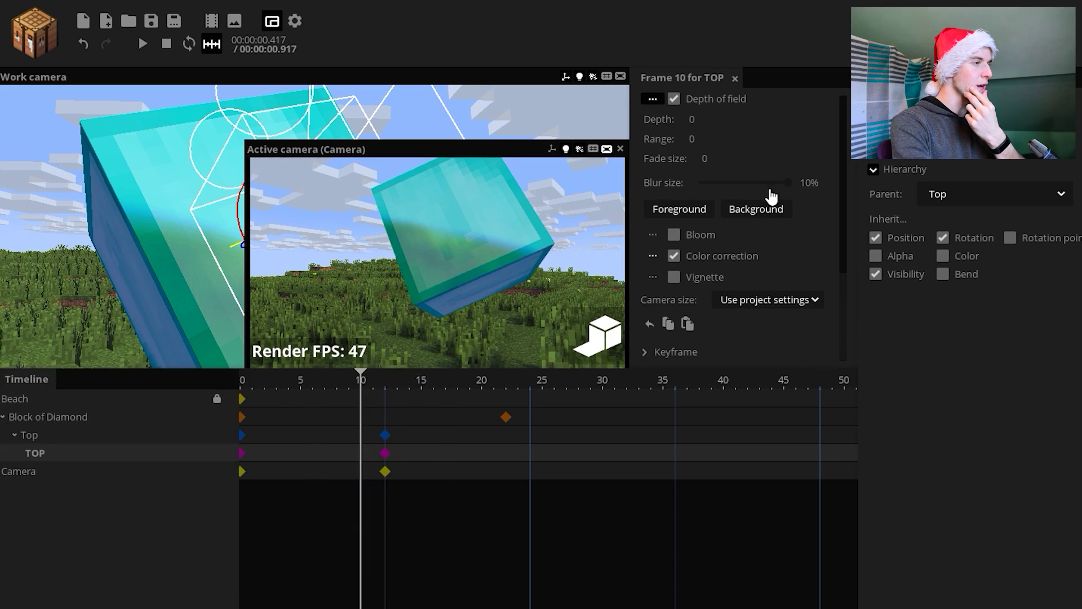
{"action": "left_click_drag", "start_coordinate": [341, 384], "coordinate": [314, 385]}
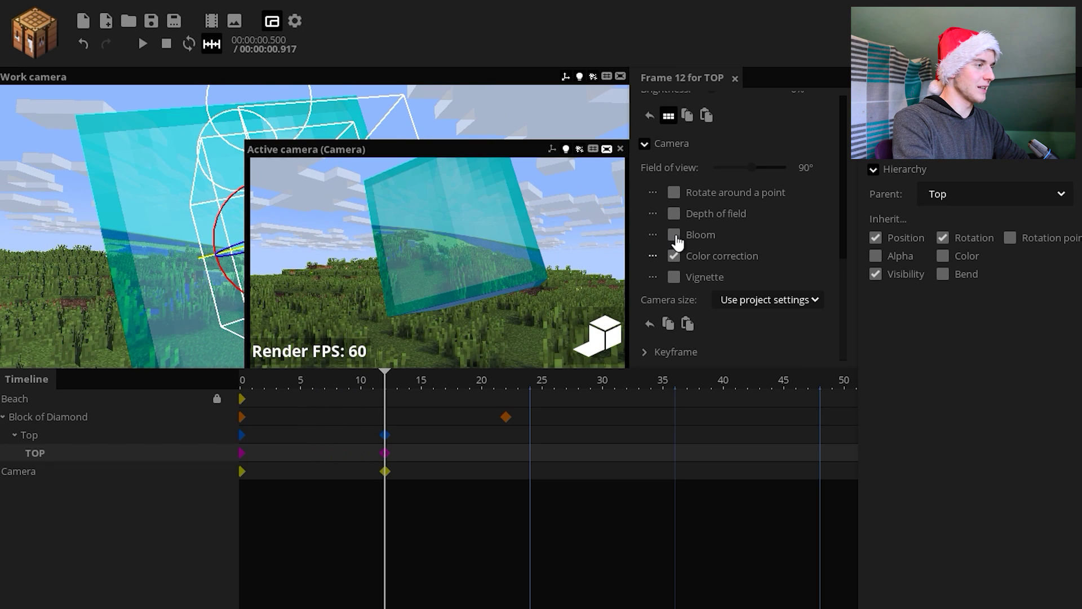
- Enable bloom on the TOP camera at frame 12 with radius 139% and intensity 170%, and scrub to preview the reflection
{"action": "left_click", "coordinate": [674, 235]}
{"action": "scroll", "coordinate": [845, 253], "scroll_direction": "down", "scroll_amount": 3}
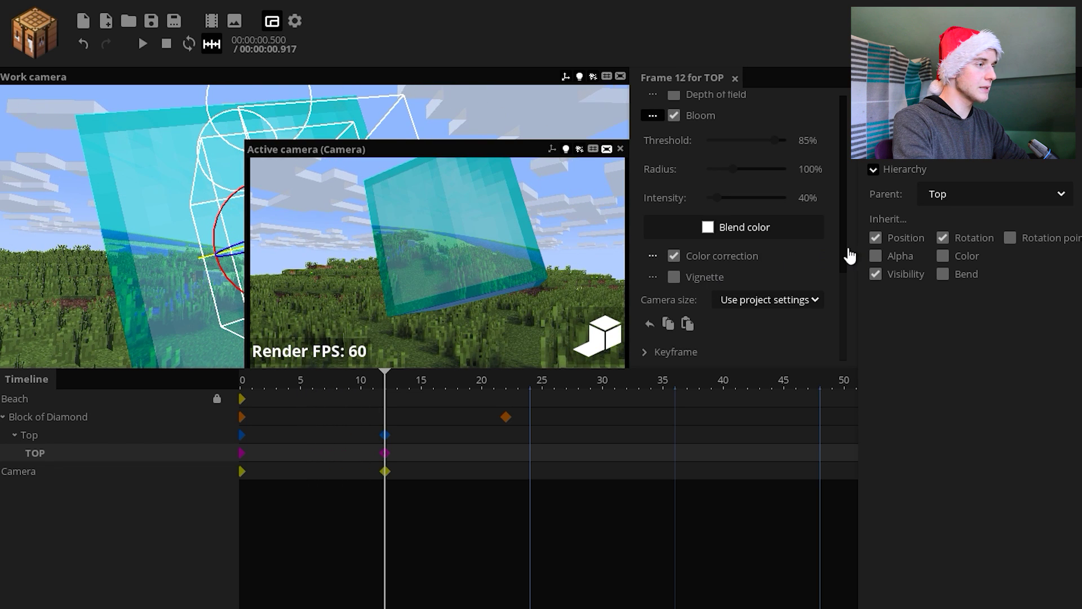
{"action": "scroll", "coordinate": [823, 241], "scroll_direction": "up", "scroll_amount": 4}
{"action": "left_click_drag", "start_coordinate": [764, 225], "coordinate": [667, 234]}
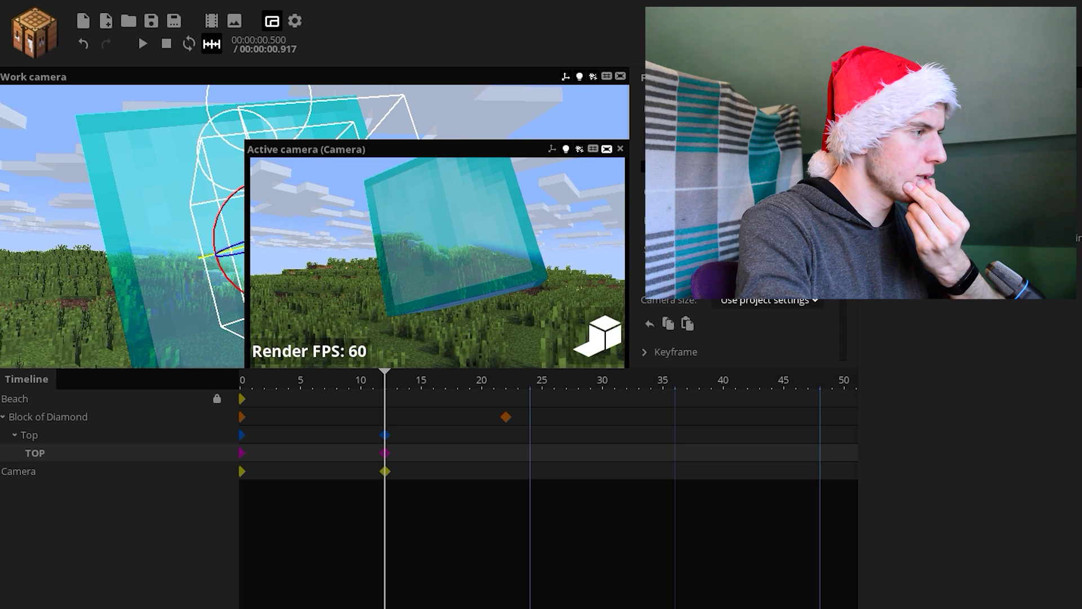
{"action": "scroll", "coordinate": [739, 254], "scroll_direction": "up", "scroll_amount": 5}
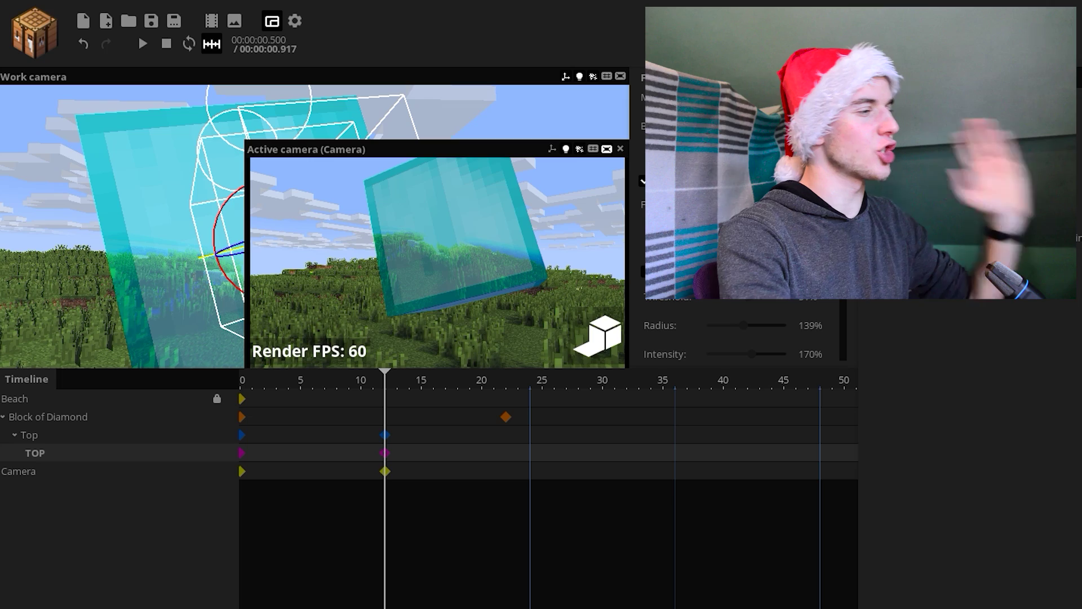
{"action": "scroll", "coordinate": [739, 329], "scroll_direction": "down", "scroll_amount": 2}
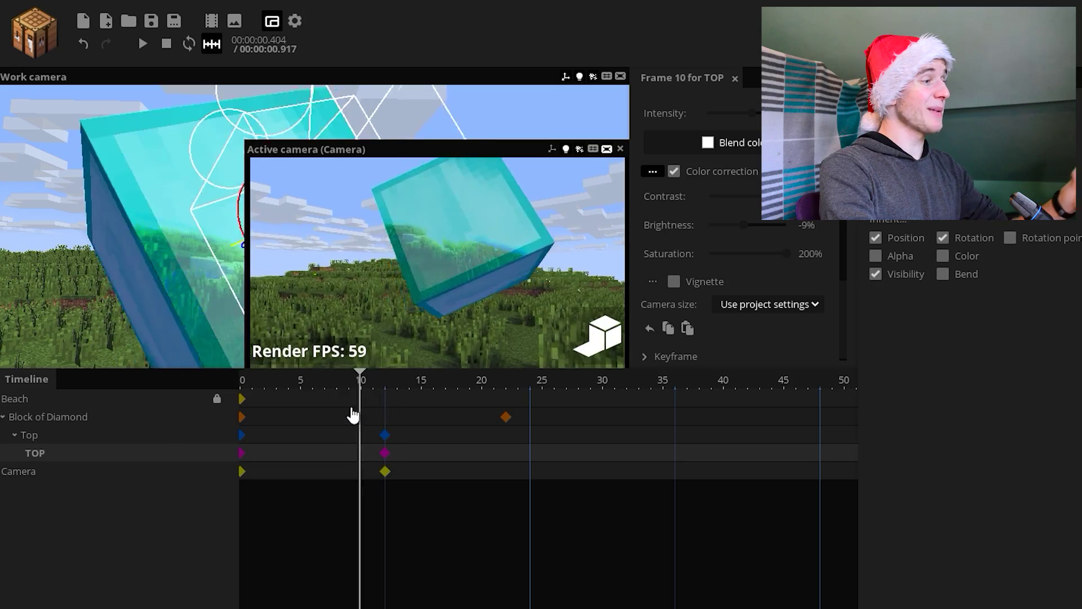
{"action": "left_click_drag", "start_coordinate": [353, 411], "coordinate": [443, 430]}
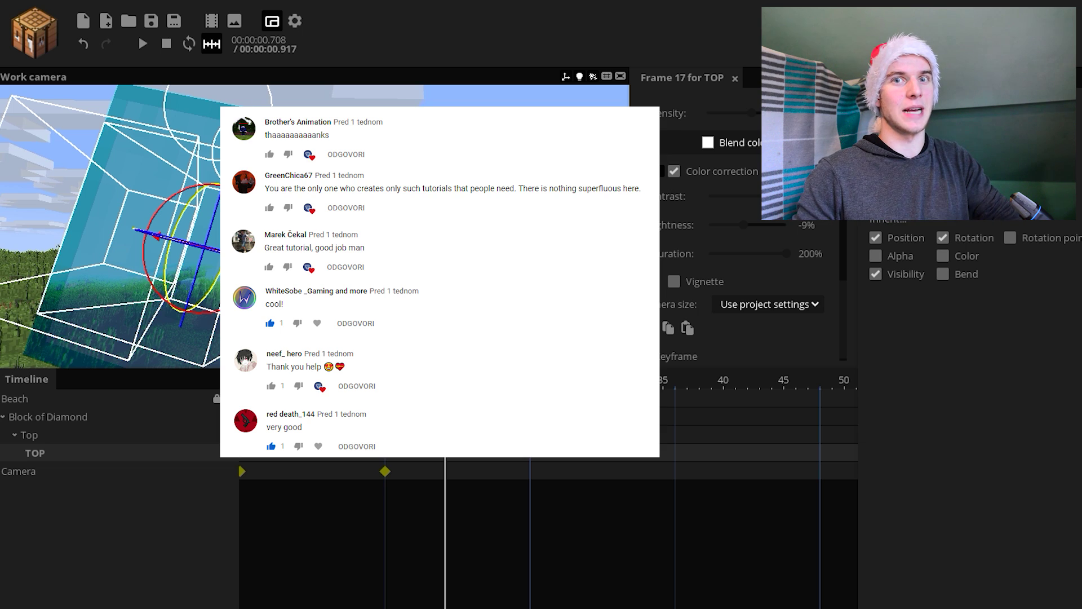
{"action": "left_click", "coordinate": [372, 383]}
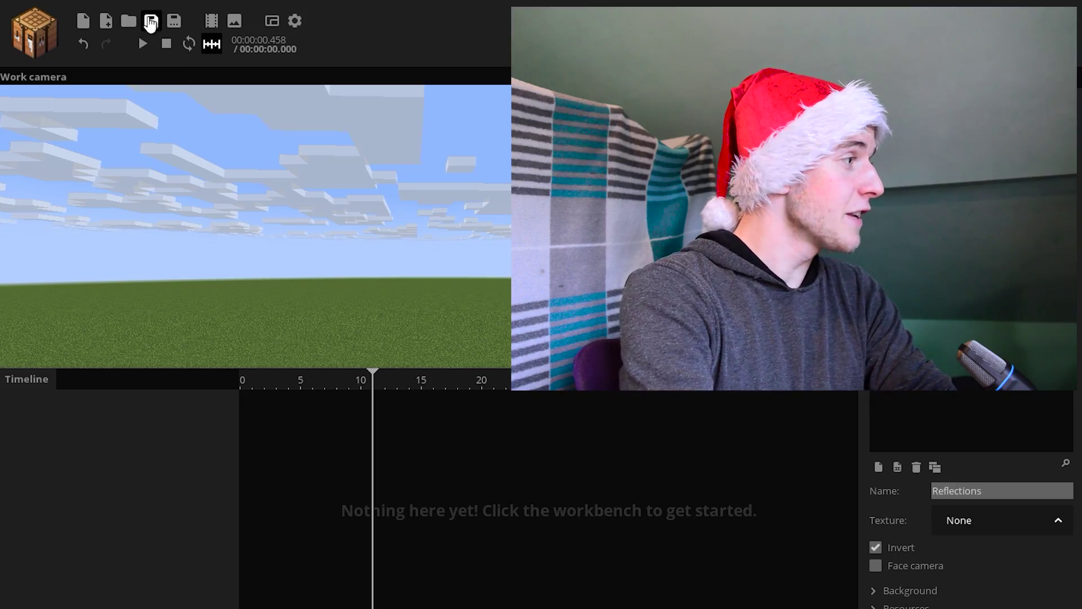
- Open the TESTS project and scrub the timeline to frame 22 to preview the sword animation
{"action": "left_click", "coordinate": [129, 21]}
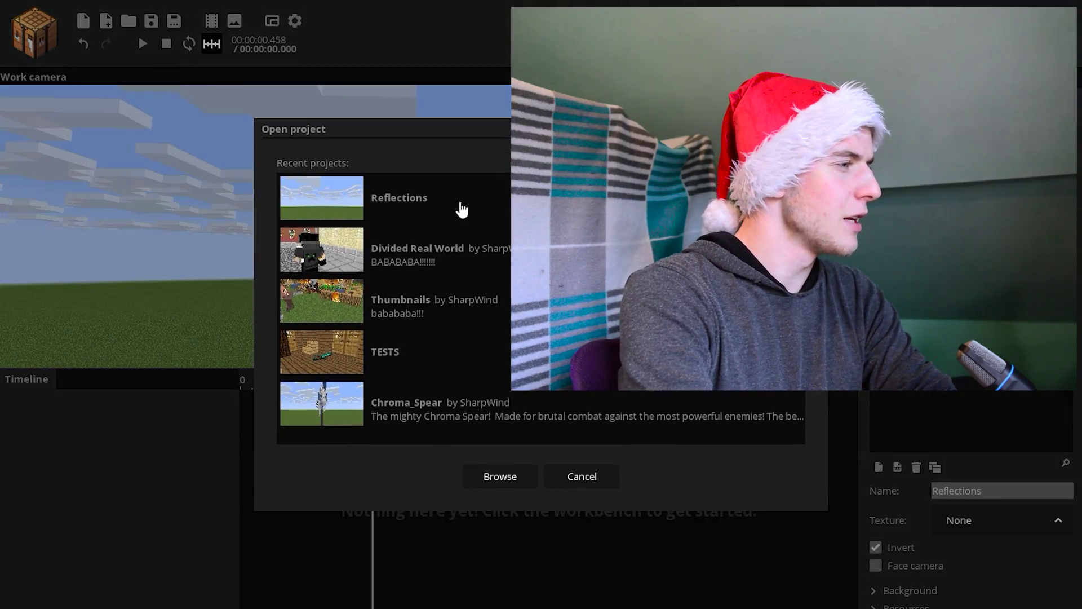
{"action": "left_click", "coordinate": [406, 354]}
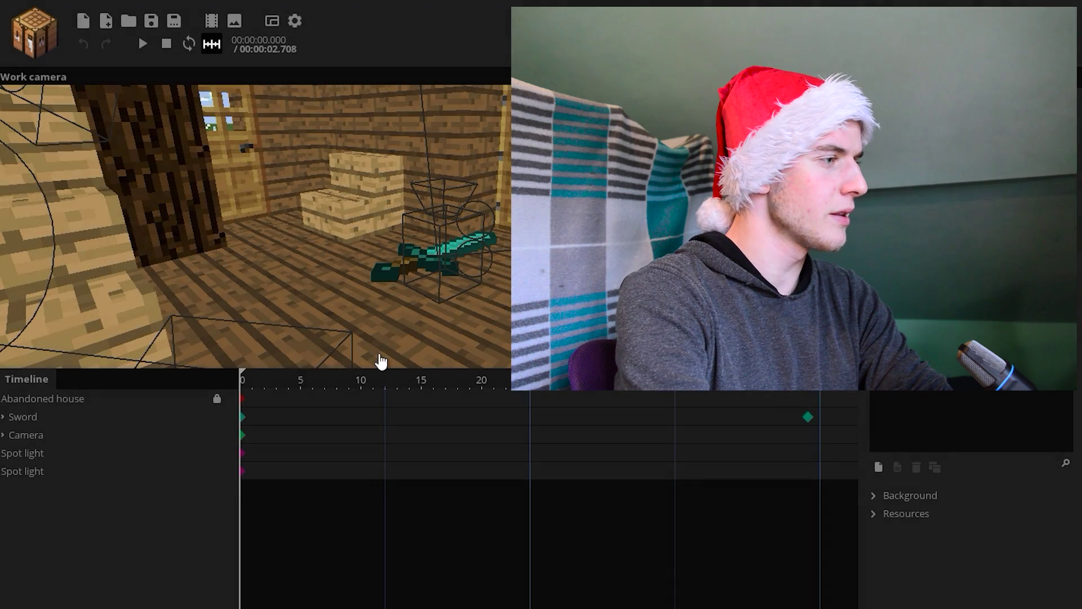
{"action": "left_click_drag", "start_coordinate": [270, 389], "coordinate": [506, 415]}
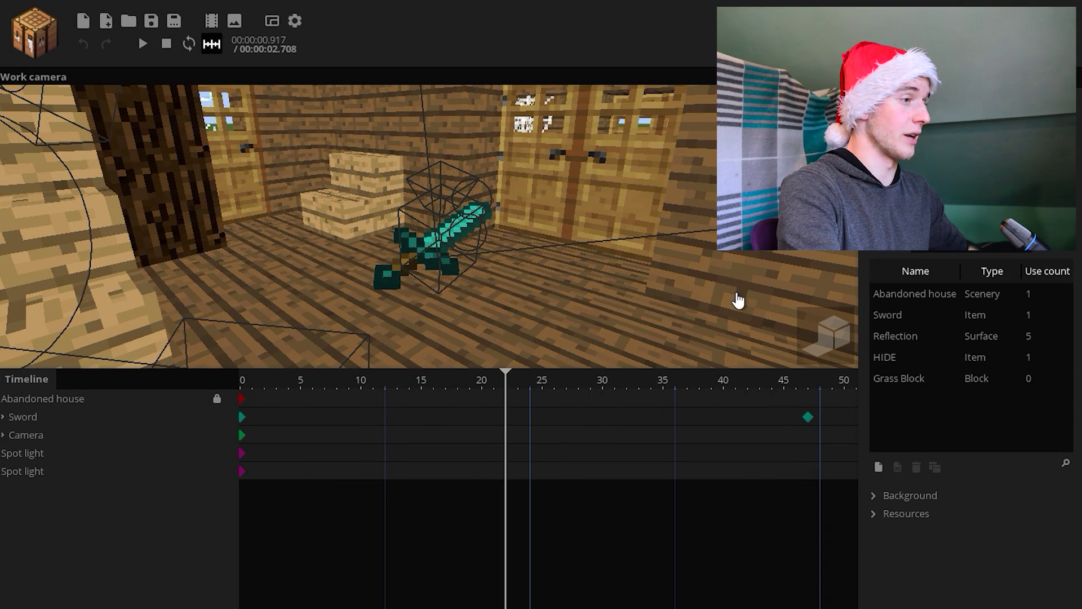
- Switch the viewport to rendered mode and scrub the timeline to examine the reflections on the sword up close
{"action": "left_click", "coordinate": [833, 338]}
{"action": "scroll", "coordinate": [507, 265], "scroll_direction": "up", "scroll_amount": 3}
{"action": "left_click_drag", "start_coordinate": [507, 265], "coordinate": [529, 265]}
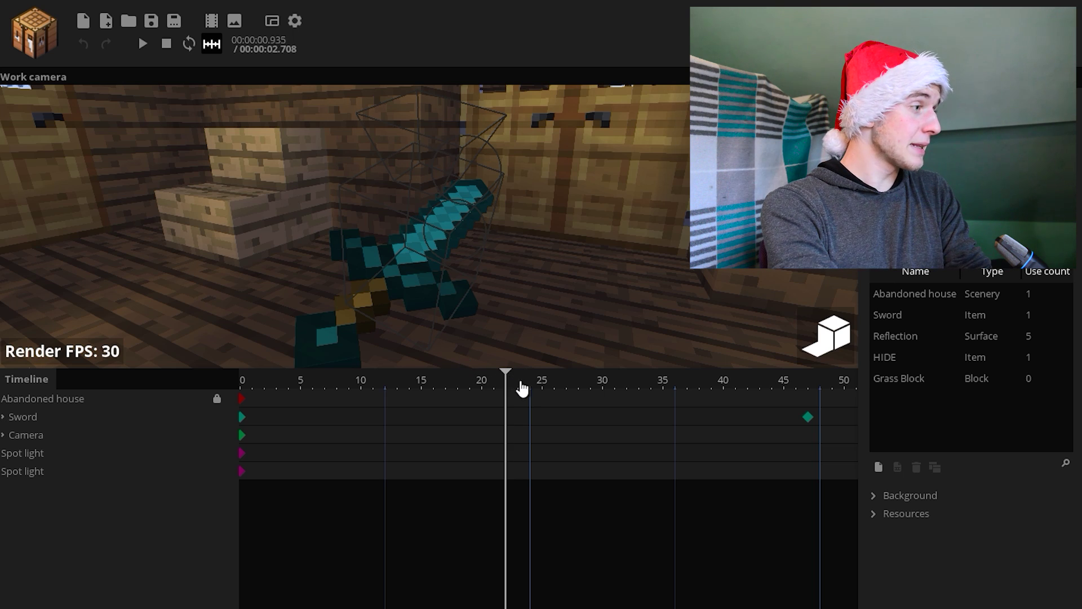
{"action": "left_click_drag", "start_coordinate": [525, 388], "coordinate": [662, 417]}
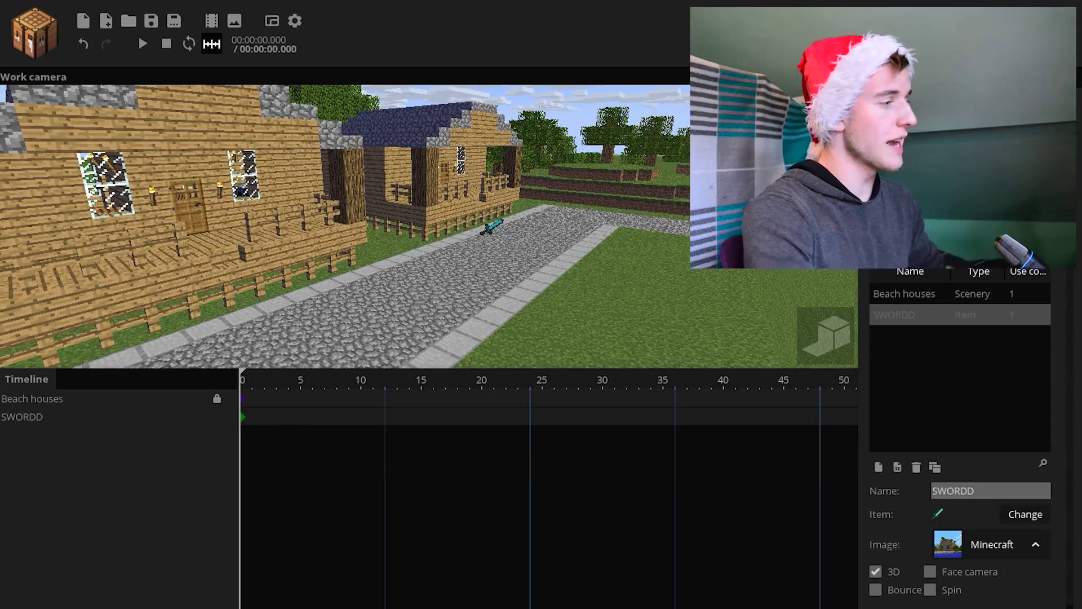
- Adjust the field of view of the Reflection camera attached to the SWORDD item in the beach houses scene
{"action": "right_click_drag", "start_coordinate": [429, 226], "coordinate": [468, 205]}
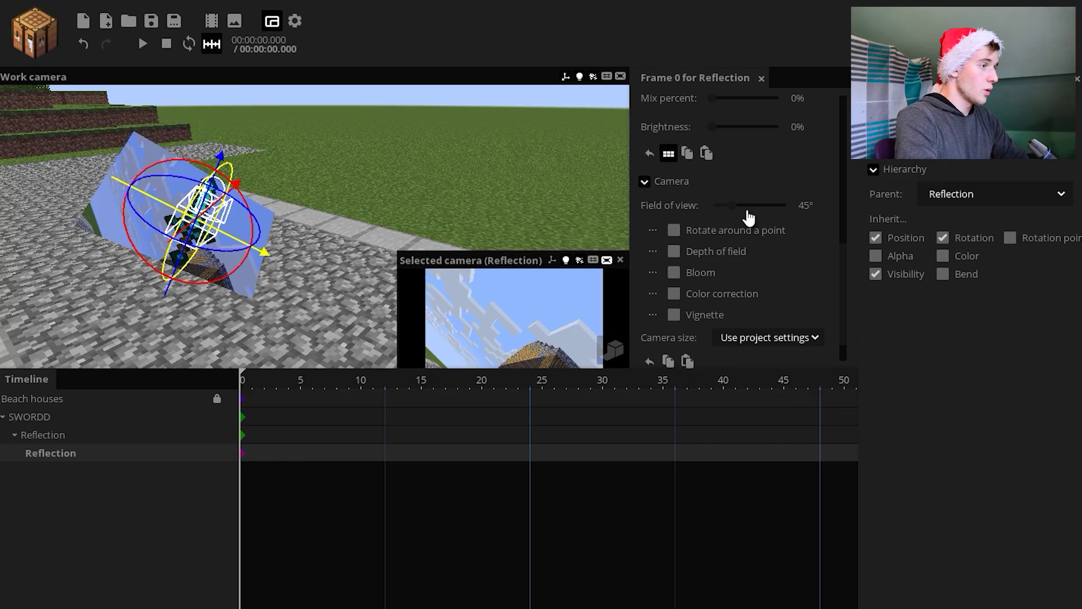
{"action": "left_click_drag", "start_coordinate": [750, 218], "coordinate": [727, 217]}
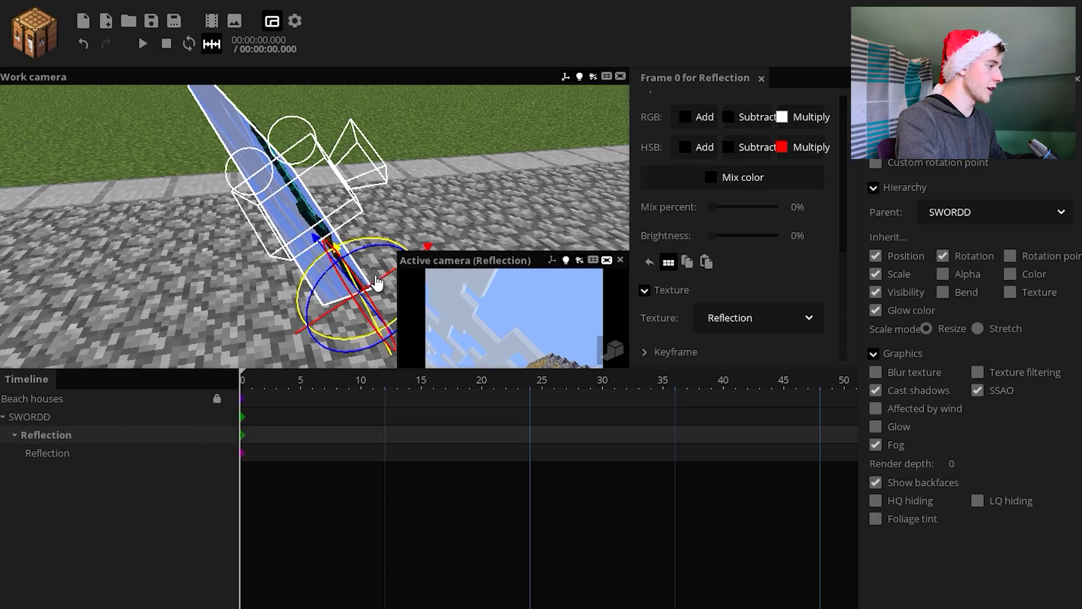
- Move the Reflection surface onto the sword's face, set its Z position to 0.51 and lower its alpha
{"action": "left_click_drag", "start_coordinate": [374, 280], "coordinate": [383, 282]}
{"action": "right_click_drag", "start_coordinate": [528, 191], "coordinate": [534, 187]}
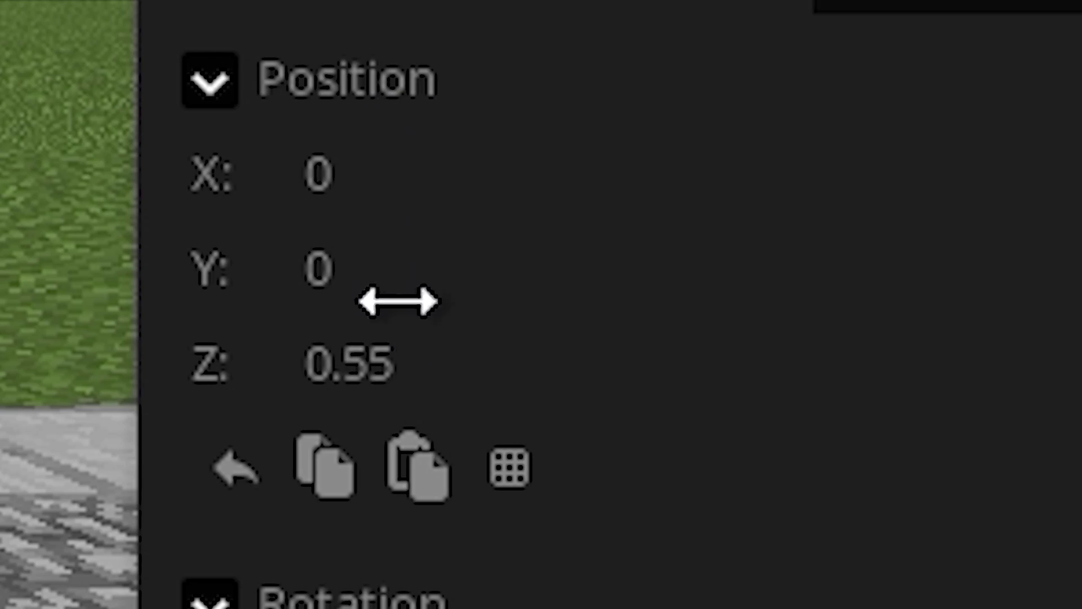
{"action": "left_click", "coordinate": [523, 349]}
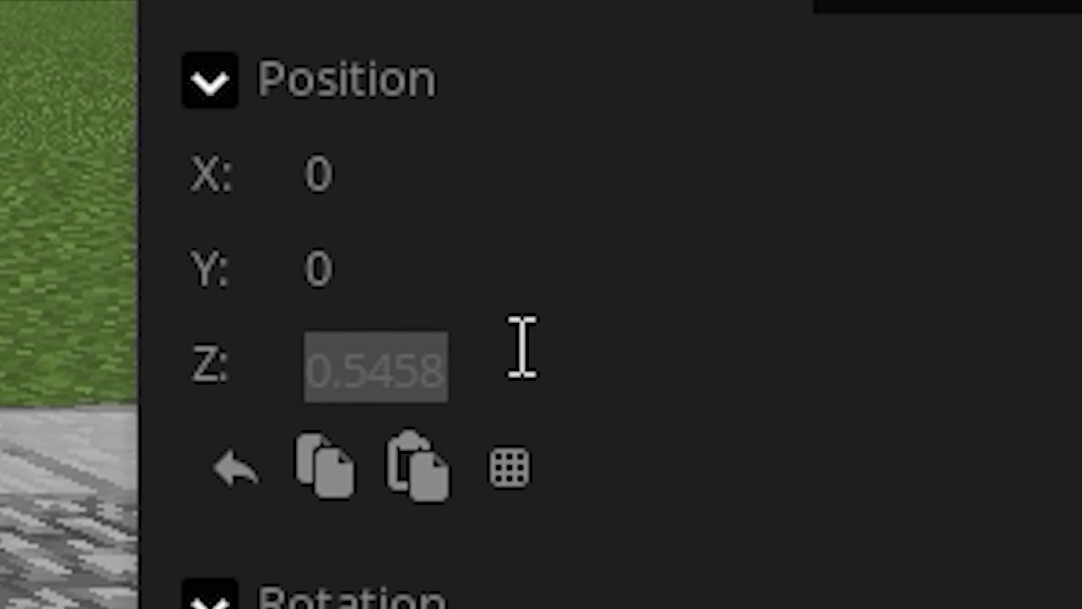
{"action": "left_click_drag", "start_coordinate": [522, 350], "coordinate": [370, 414]}
{"action": "key", "text": "BackSpace"}
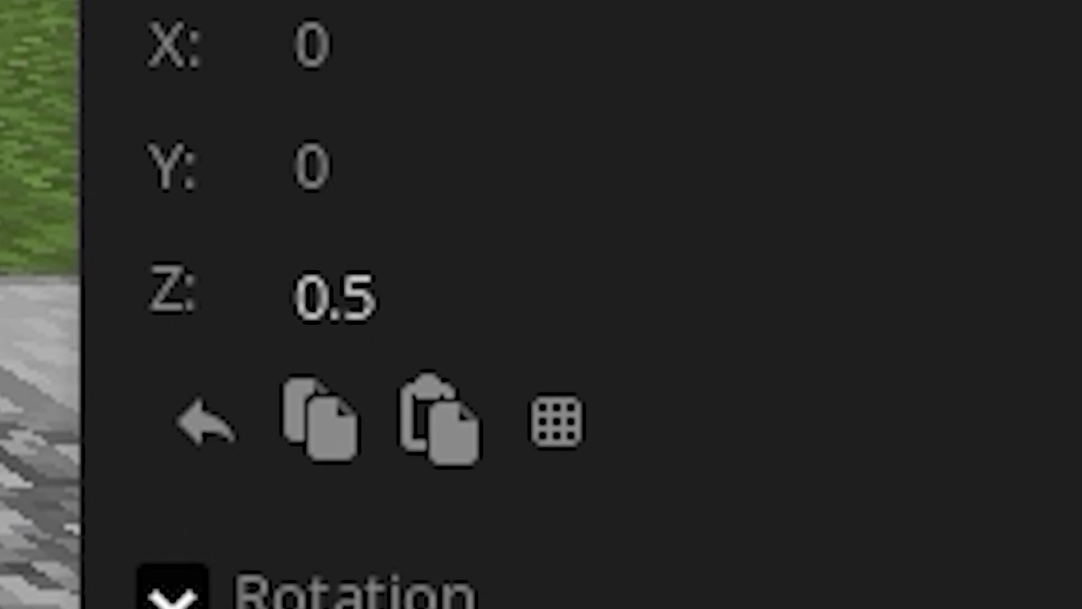
{"action": "type", "text": "1"}
{"action": "left_click_drag", "start_coordinate": [451, 186], "coordinate": [372, 197]}
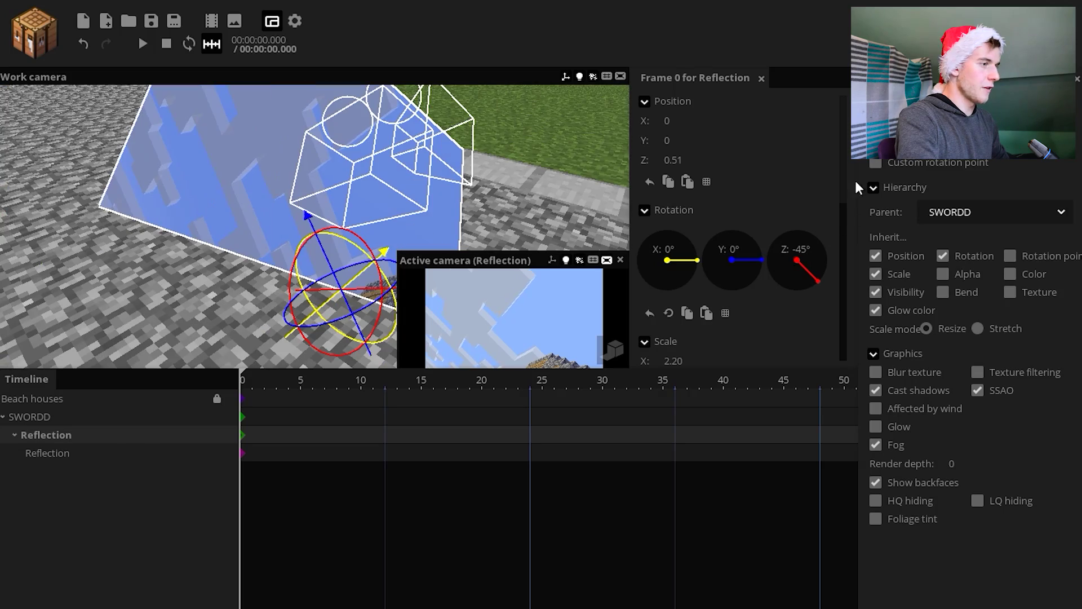
{"action": "scroll", "coordinate": [733, 192], "scroll_direction": "down", "scroll_amount": 5}
{"action": "left_click_drag", "start_coordinate": [727, 192], "coordinate": [704, 186]}
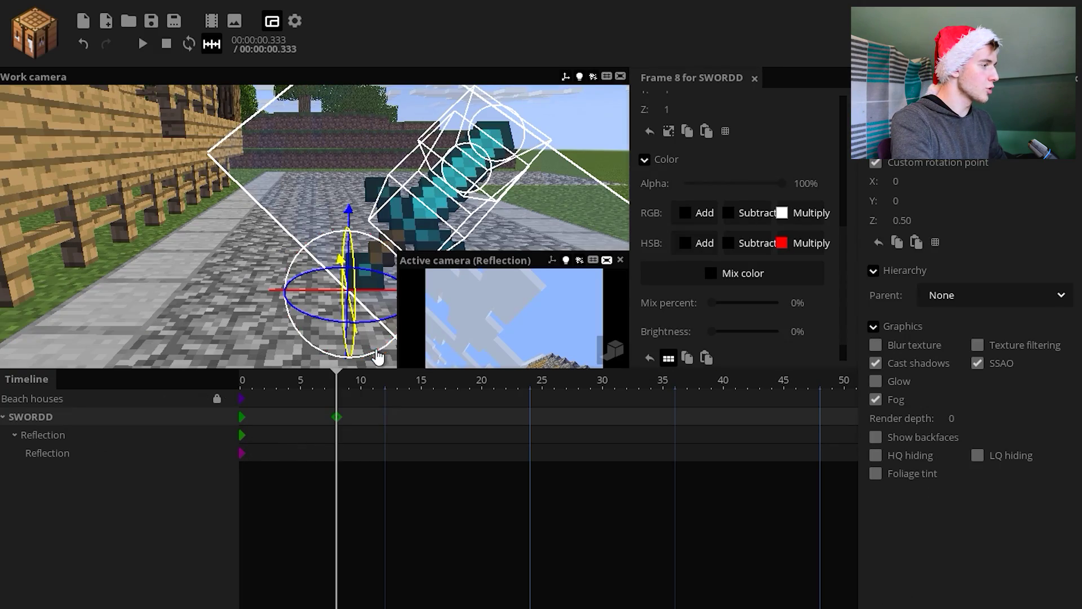
- Rotate the sword at frame 8 to test the reflection, and delete that keyframe
{"action": "left_click_drag", "start_coordinate": [378, 356], "coordinate": [354, 361]}
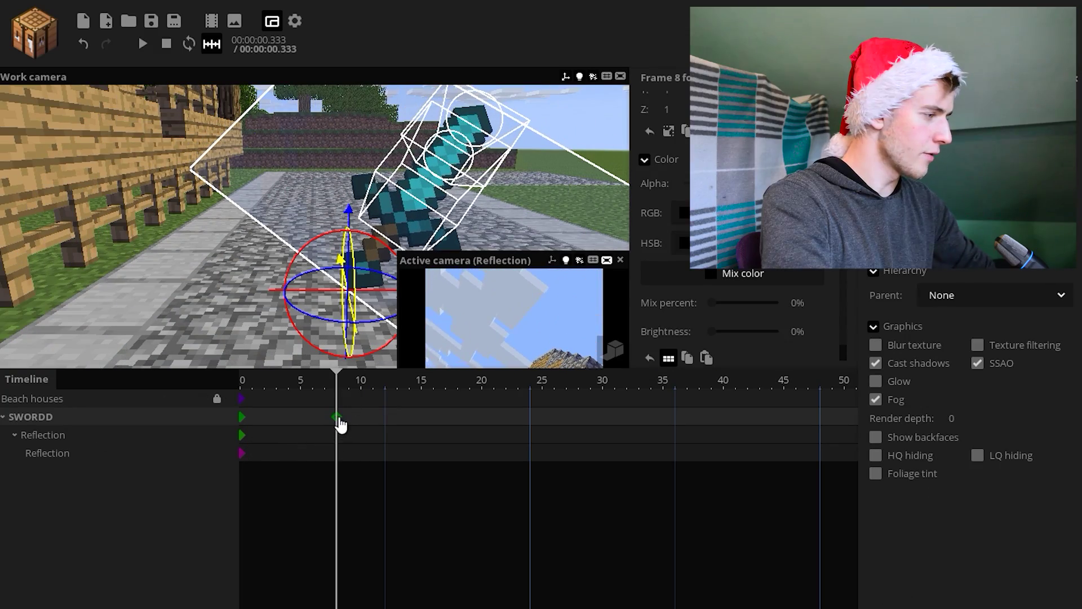
{"action": "key", "text": "Delete"}
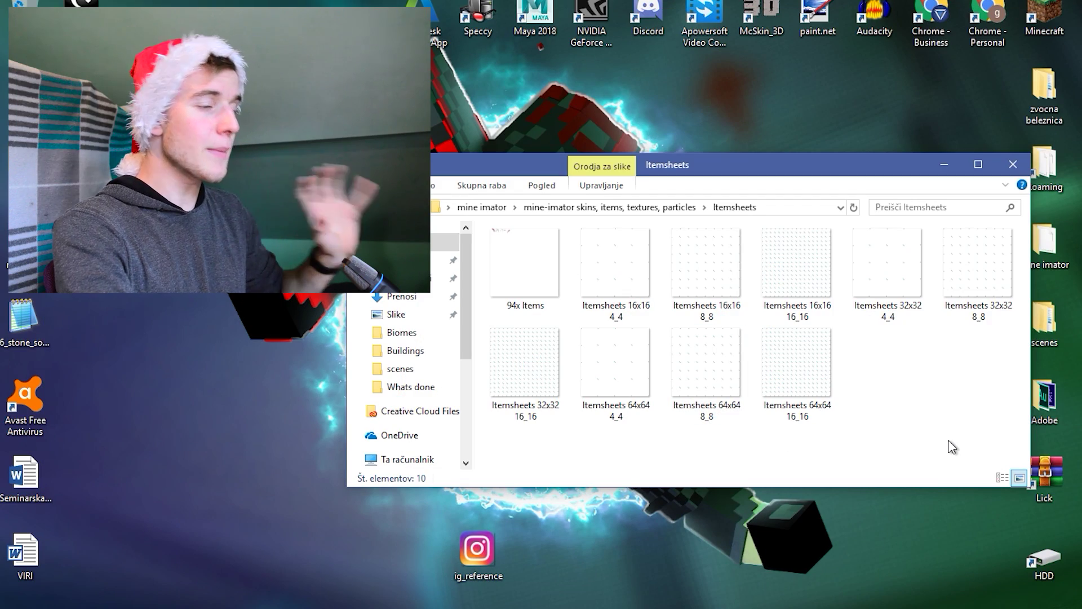
- Copy the Itemsheets 16x16 16_16 image from the Itemsheets folder to the desktop, near its lower edge
{"action": "right_click", "coordinate": [816, 297]}
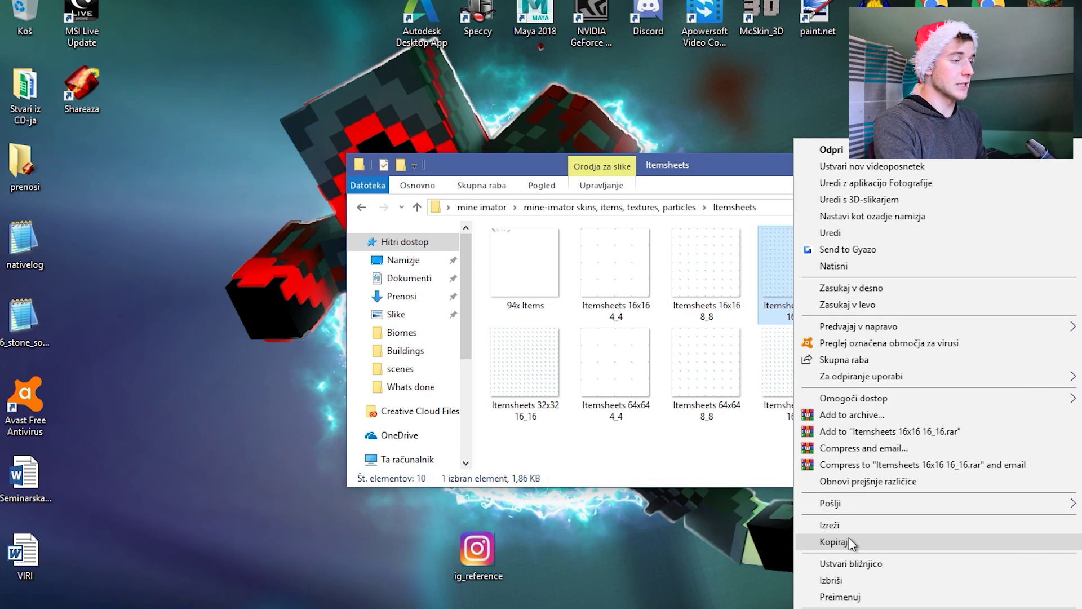
{"action": "left_click", "coordinate": [835, 541]}
{"action": "key", "text": "super+d"}
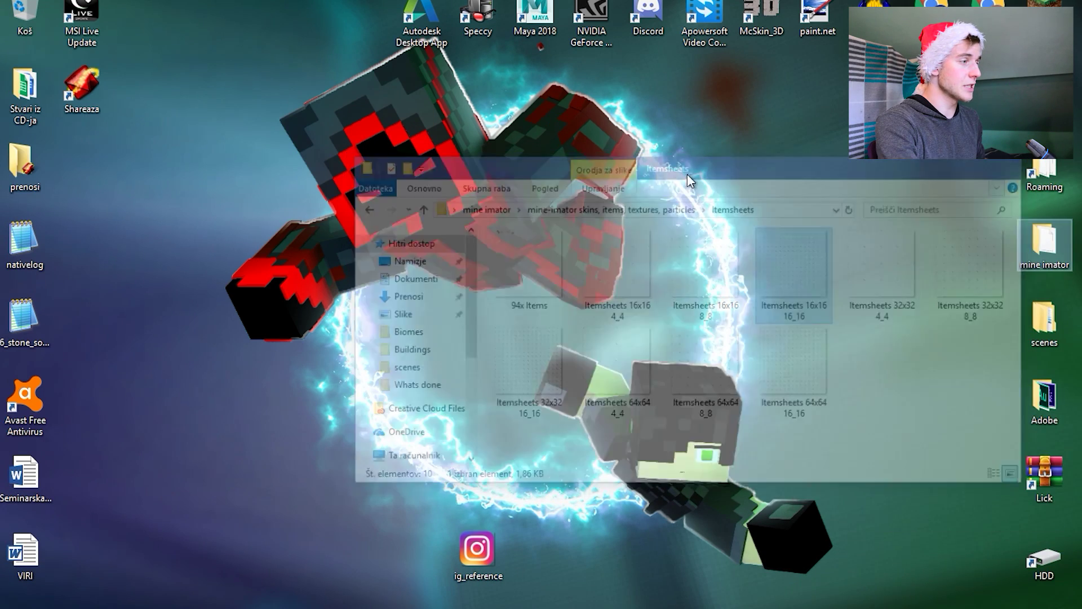
{"action": "right_click", "coordinate": [637, 166]}
{"action": "left_click", "coordinate": [676, 234]}
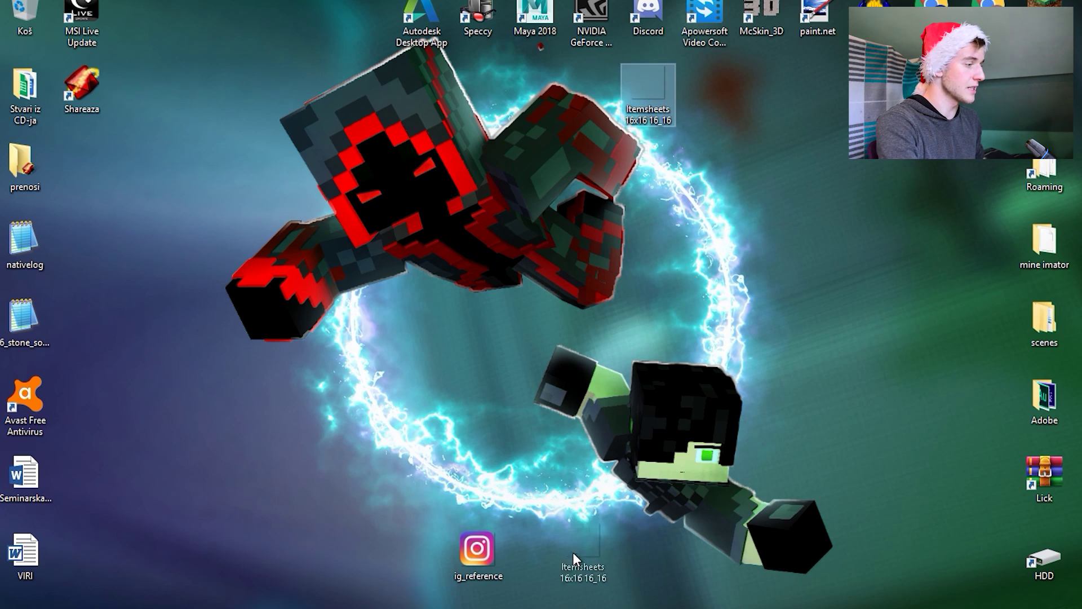
{"action": "left_click_drag", "start_coordinate": [573, 553], "coordinate": [575, 553]}
- Rename the copied item sheet on the desktop as Reflection_stuff
{"action": "key", "text": "F2"}
{"action": "type", "text": "Reflection_stuff"}
{"action": "key", "text": "Return"}
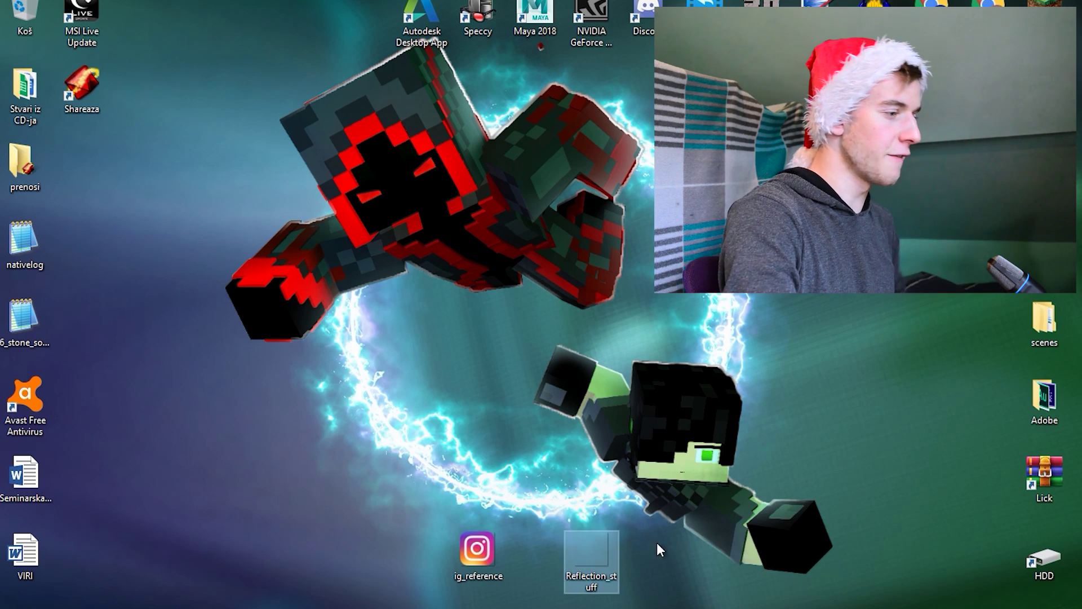
- Open the Reflection_stuff image in paint.net
{"action": "right_click", "coordinate": [597, 558]}
{"action": "mouse_move", "coordinate": [730, 307]}
{"action": "left_click", "coordinate": [860, 346]}
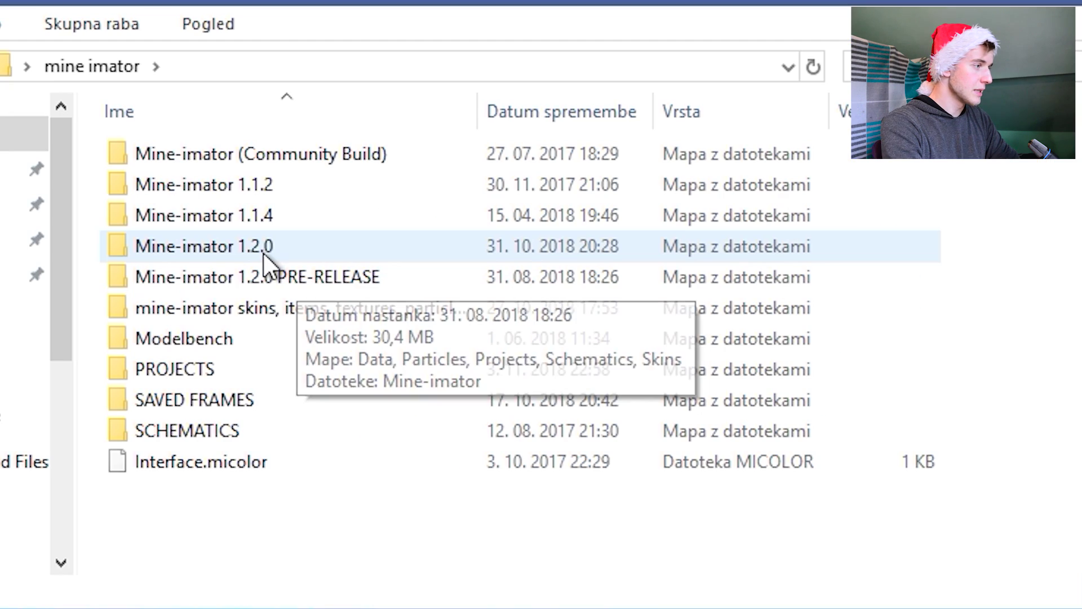
- Open the 1.13.1 ZIP archive from Mine-imator 1.2.0's Data\Minecraft folder in WinRAR and dismiss the license notice
{"action": "double_click", "coordinate": [265, 246]}
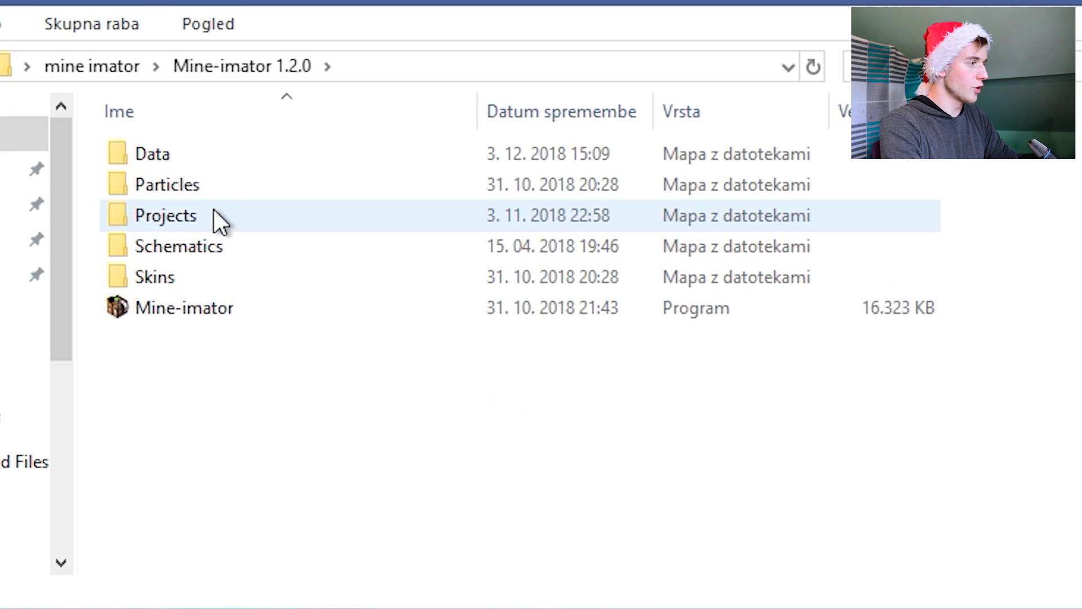
{"action": "double_click", "coordinate": [167, 155]}
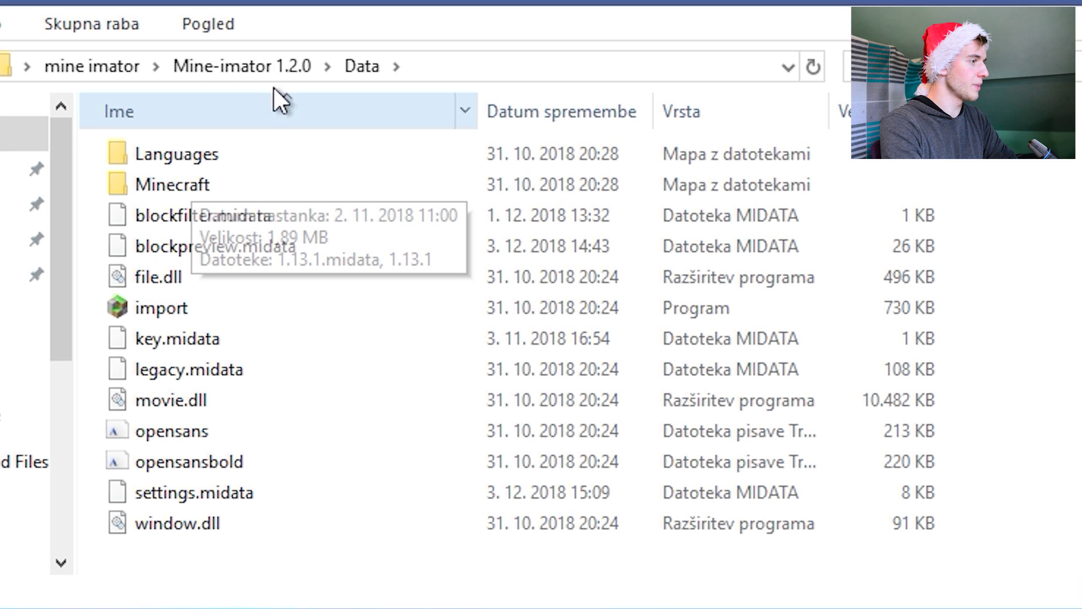
{"action": "double_click", "coordinate": [241, 186]}
{"action": "right_click", "coordinate": [152, 183]}
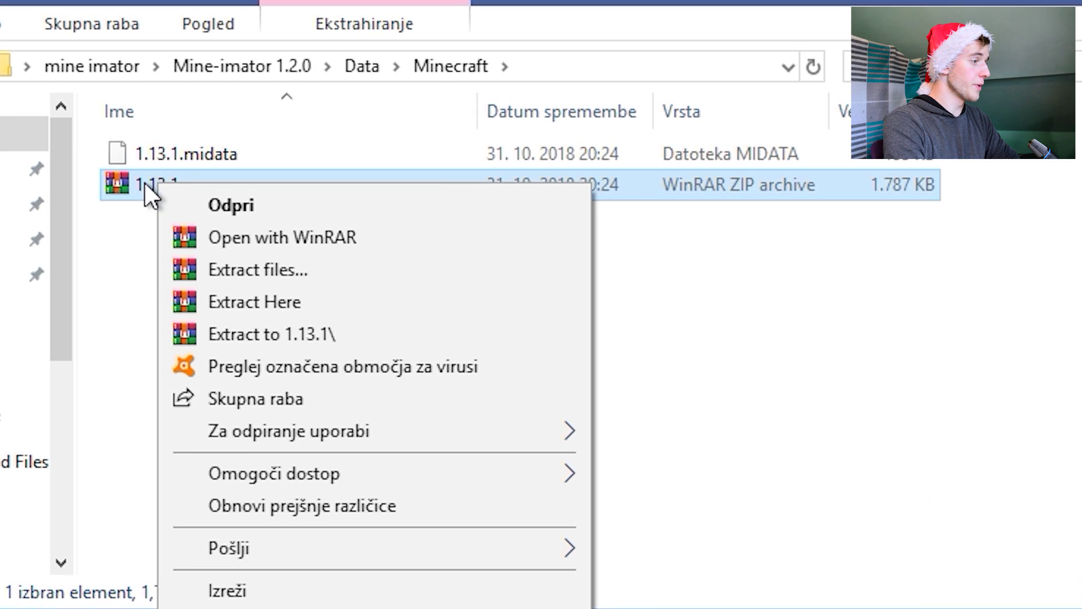
{"action": "mouse_move", "coordinate": [425, 425]}
{"action": "left_click", "coordinate": [665, 503]}
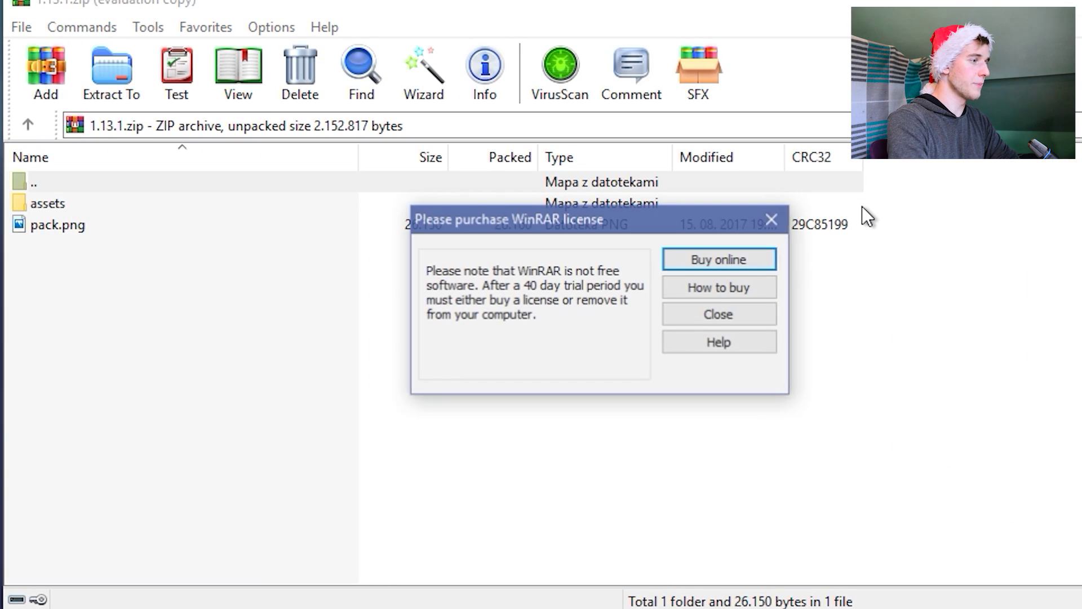
{"action": "left_click", "coordinate": [616, 265]}
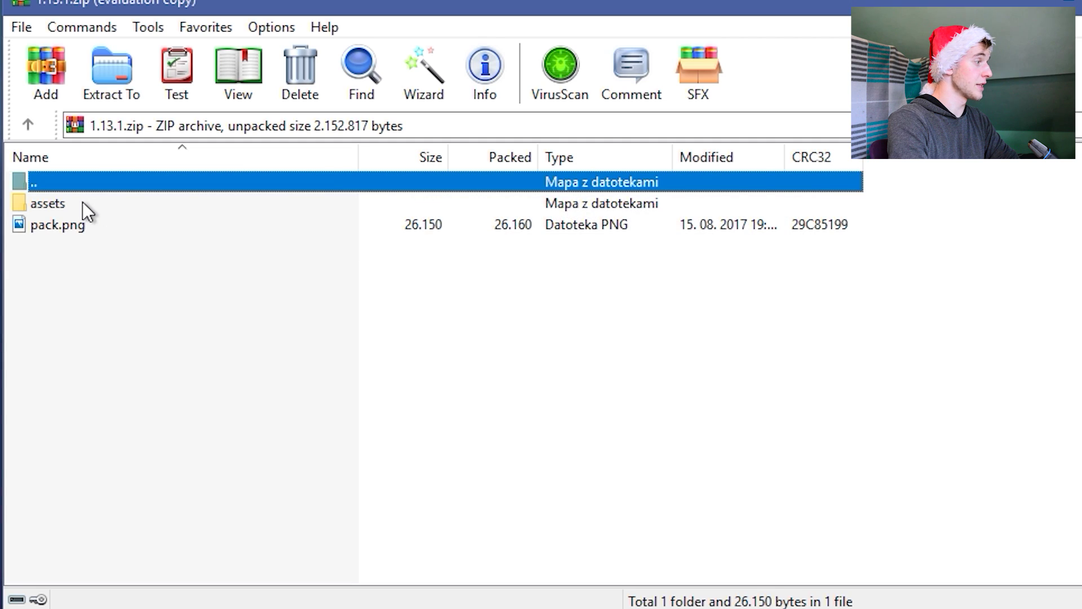
- Extract diamond_sword.png from the archive's assets\minecraft\textures\item folder to the desktop
{"action": "double_click", "coordinate": [81, 203]}
{"action": "double_click", "coordinate": [77, 203]}
{"action": "double_click", "coordinate": [71, 246]}
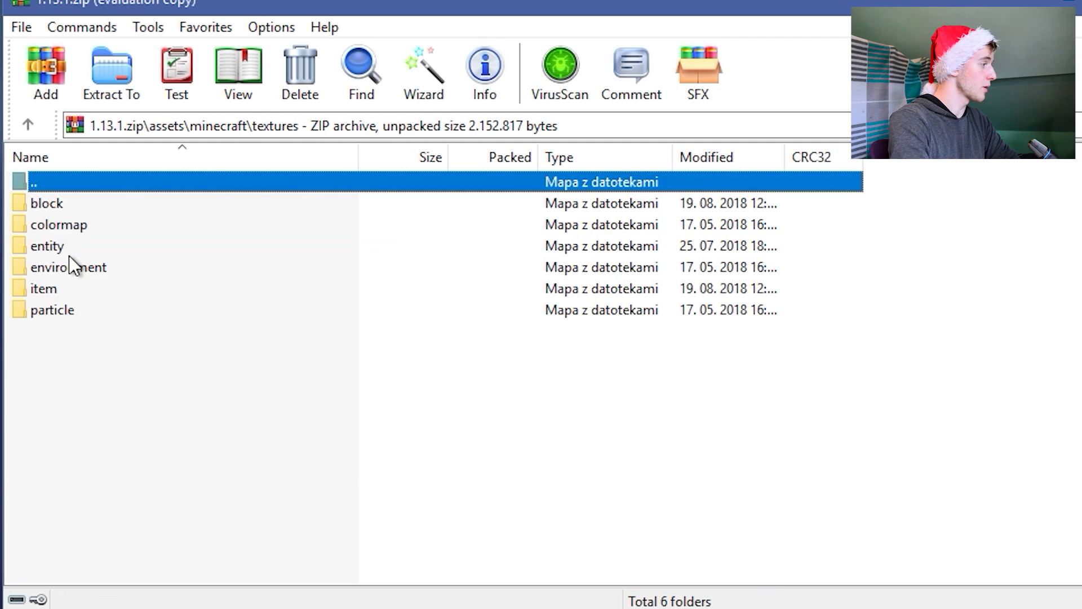
{"action": "double_click", "coordinate": [73, 290]}
{"action": "key", "text": "s"}
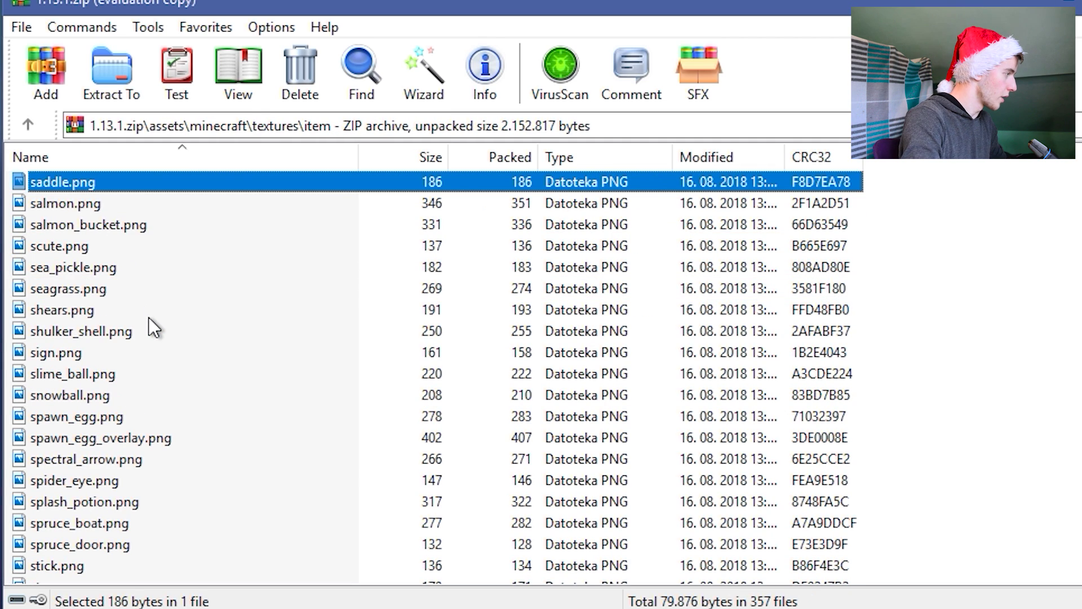
{"action": "left_click", "coordinate": [150, 315]}
{"action": "type", "text": "di"}
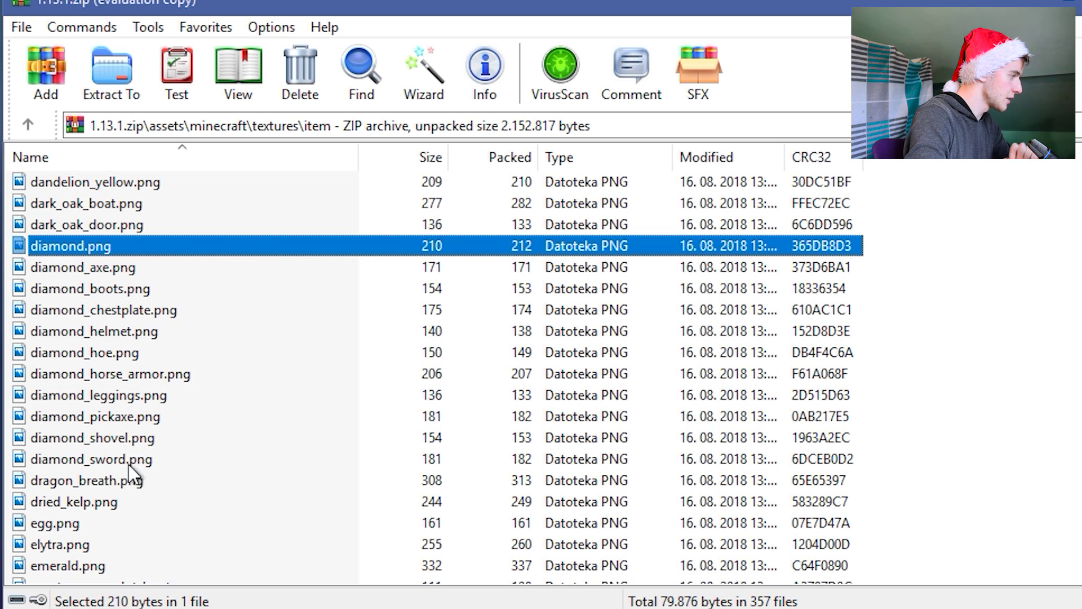
{"action": "left_click_drag", "start_coordinate": [127, 462], "coordinate": [221, 74]}
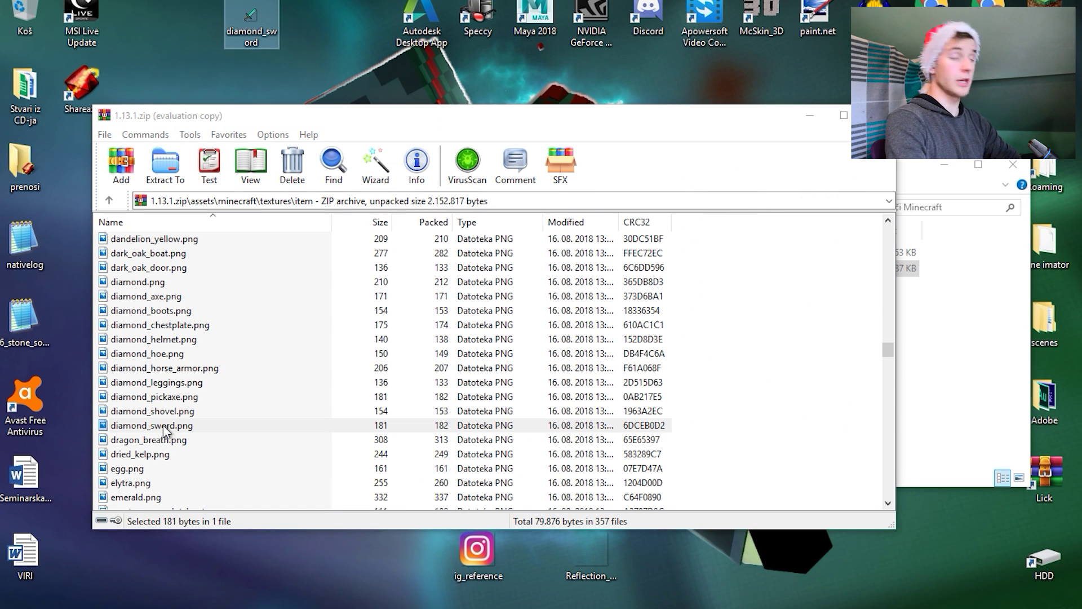
- Close the 1.13.1 archive and the Minecraft folder window
{"action": "left_click", "coordinate": [233, 431]}
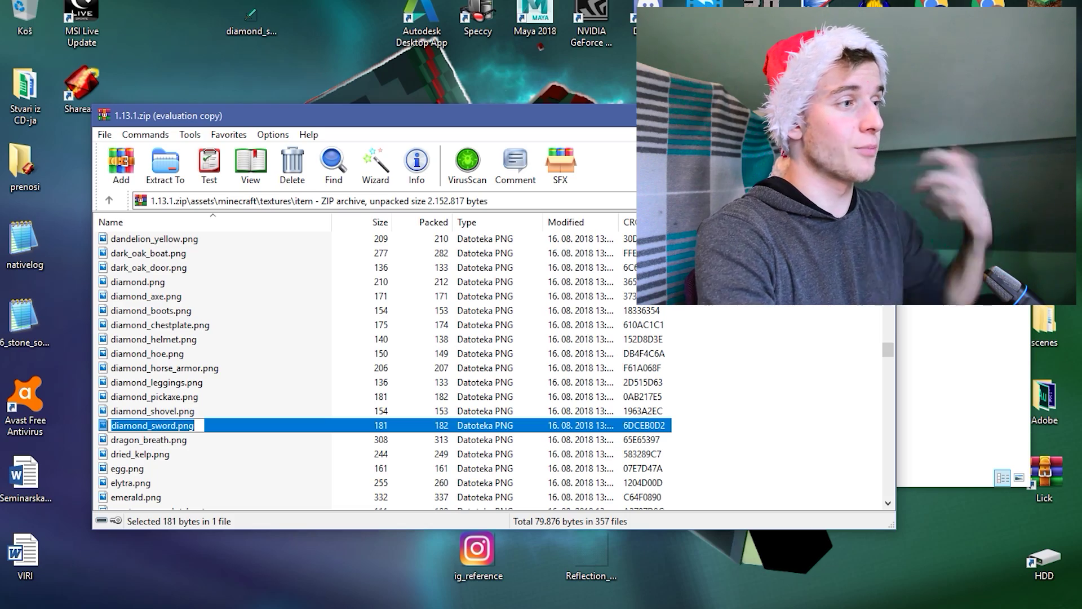
{"action": "left_click", "coordinate": [883, 116]}
{"action": "left_click", "coordinate": [856, 362]}
{"action": "left_click", "coordinate": [1018, 160]}
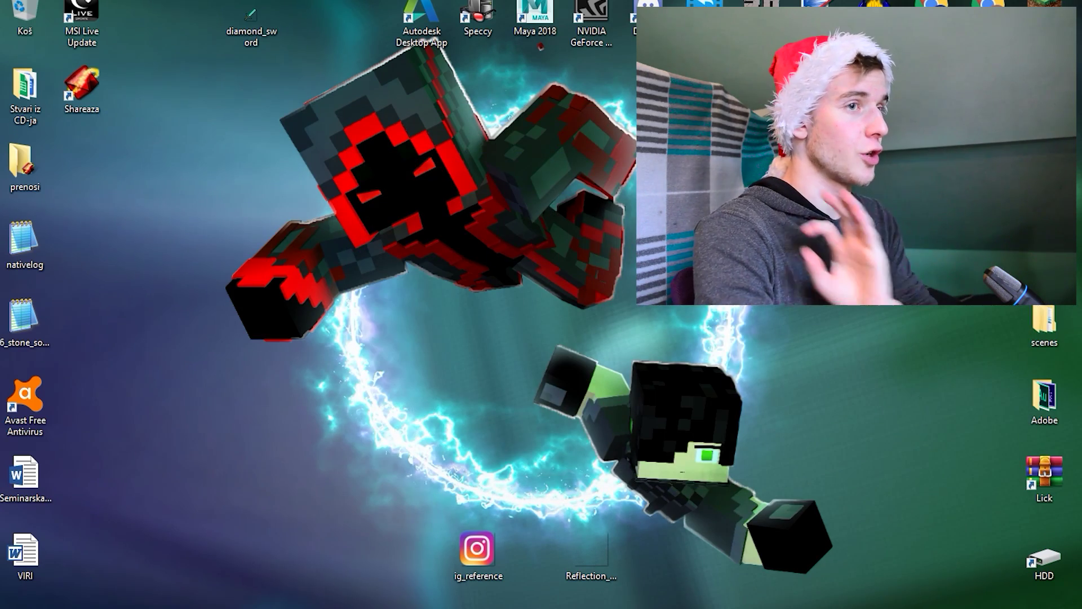
- Add the diamond_sword image from the desktop to the open item sheet in paint.net as a new layer
{"action": "left_click_drag", "start_coordinate": [365, 484], "coordinate": [292, 602]}
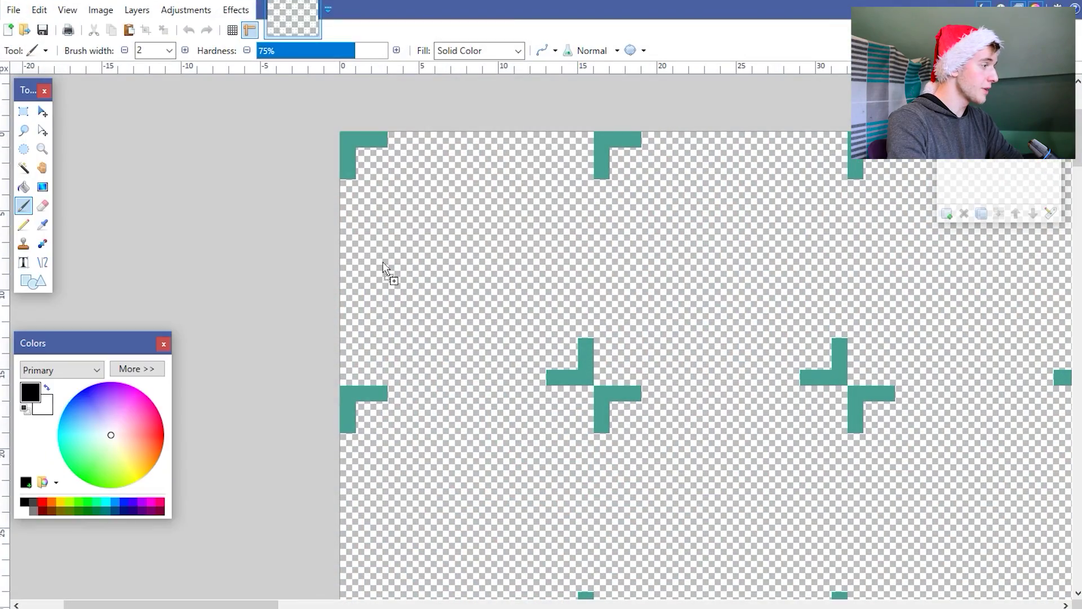
{"action": "left_click_drag", "start_coordinate": [386, 268], "coordinate": [384, 263]}
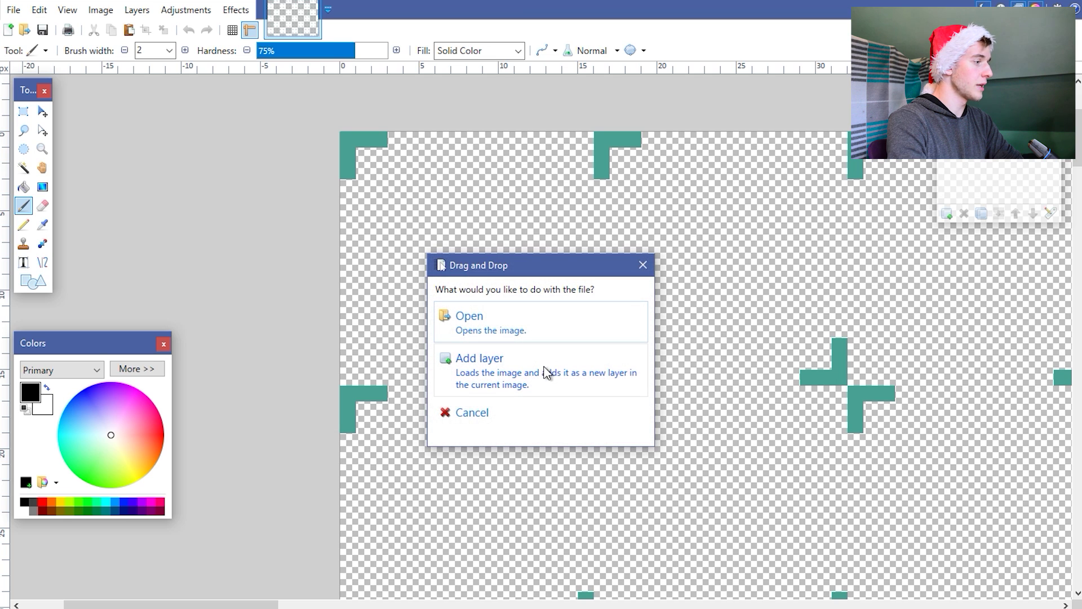
{"action": "left_click", "coordinate": [479, 362]}
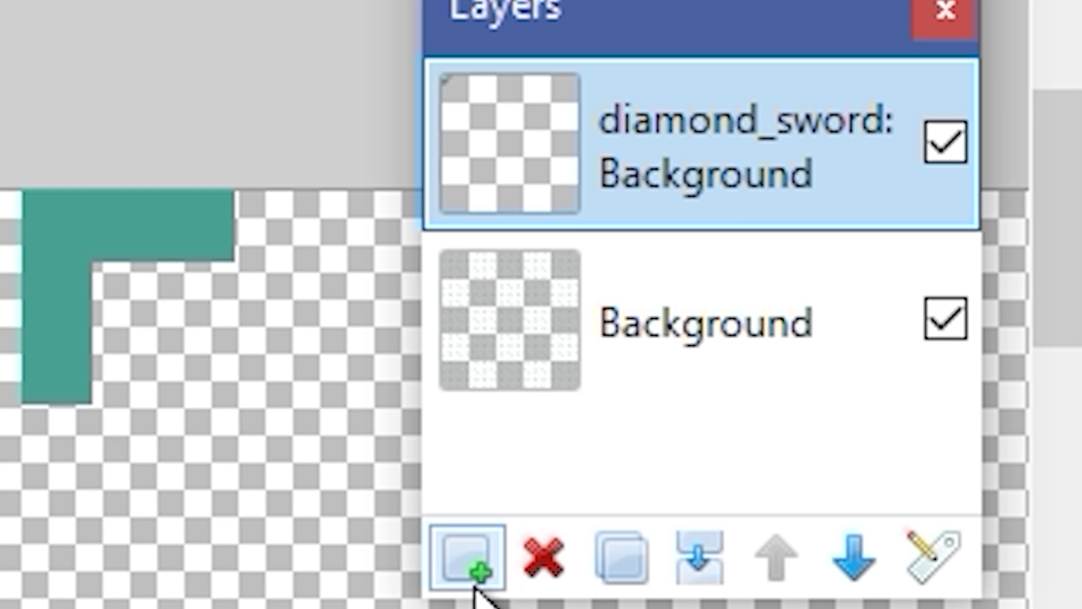
- Add an empty layer between the Background and diamond_sword layers, and select the diamond_sword layer
{"action": "left_click", "coordinate": [459, 550]}
{"action": "left_click_drag", "start_coordinate": [624, 198], "coordinate": [851, 302]}
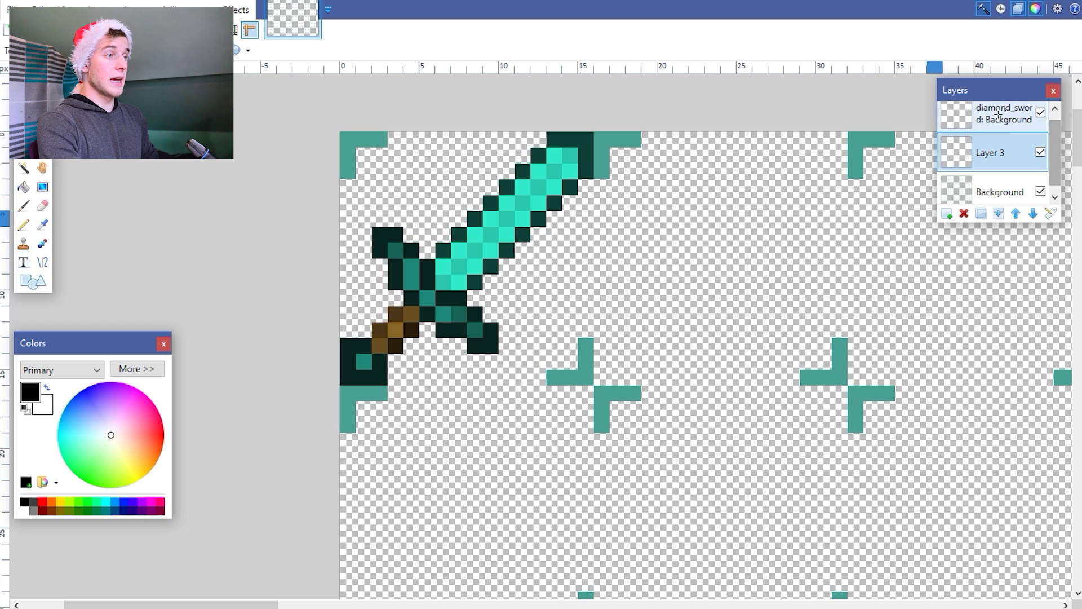
{"action": "left_click", "coordinate": [705, 265]}
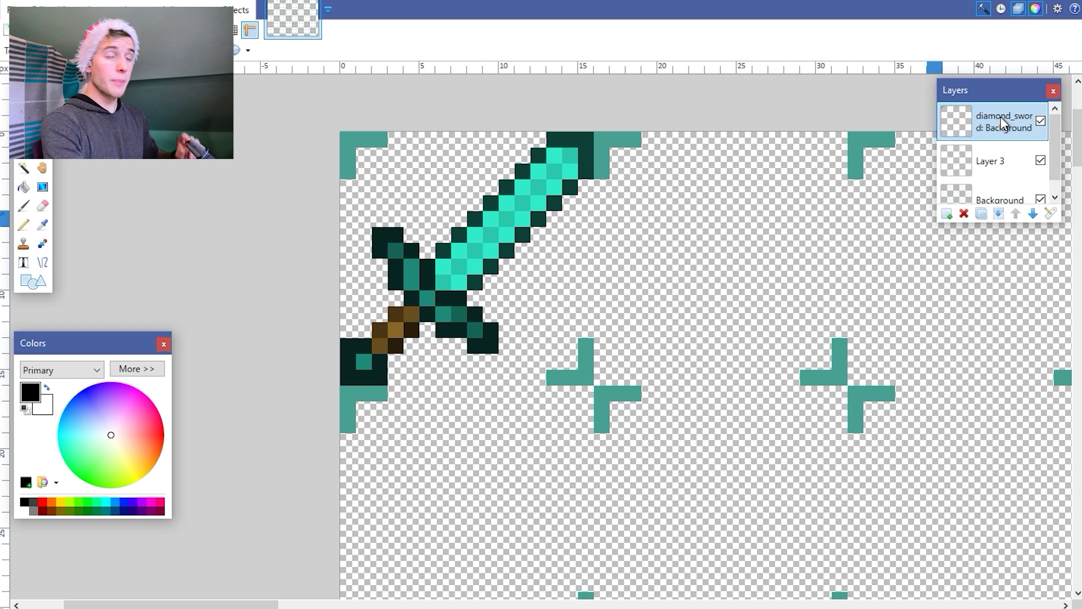
- Toggle the diamond_sword and Background layers' visibility to compare the sword image with the sheet's cell markers
{"action": "left_click", "coordinate": [1041, 121]}
{"action": "left_click", "coordinate": [1041, 121]}
{"action": "left_click", "coordinate": [1041, 121]}
{"action": "left_click", "coordinate": [1041, 121]}
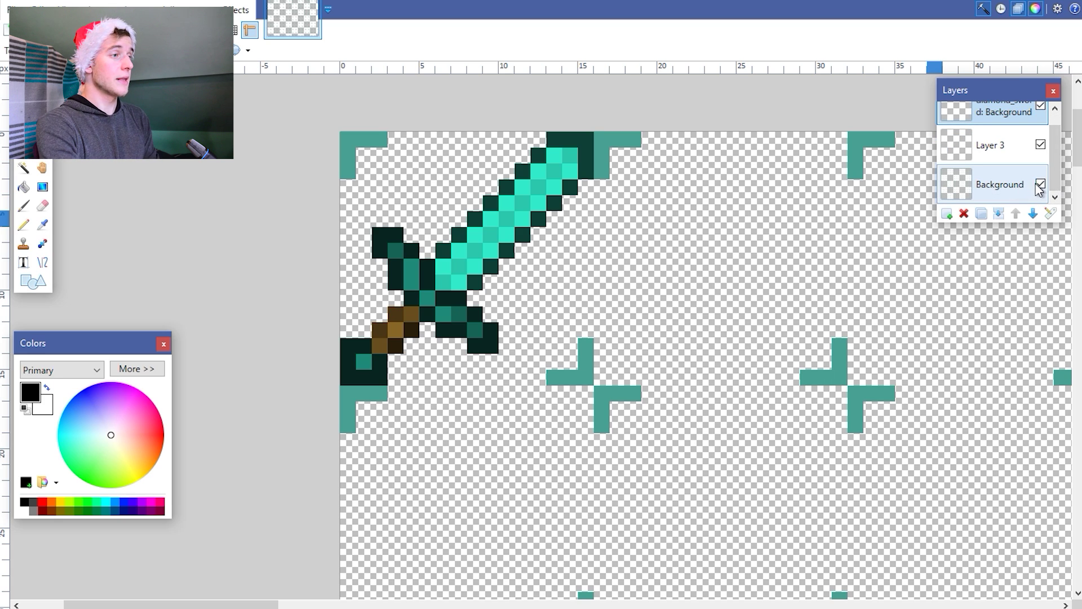
{"action": "left_click", "coordinate": [1041, 185]}
{"action": "left_click", "coordinate": [1041, 184]}
{"action": "left_click", "coordinate": [1041, 185]}
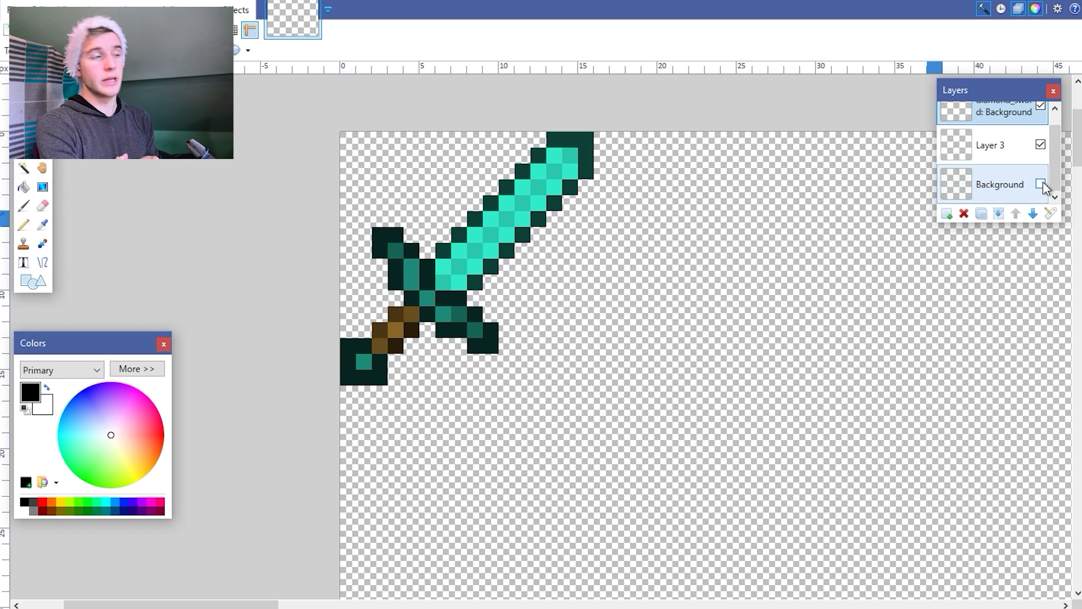
{"action": "left_click", "coordinate": [1041, 185]}
{"action": "left_click", "coordinate": [1041, 185]}
{"action": "left_click", "coordinate": [1040, 185]}
- On Layer 3, fill the area around the sword inside the first 16 by 16 cell with solid black using the Pencil
{"action": "left_click", "coordinate": [1002, 147]}
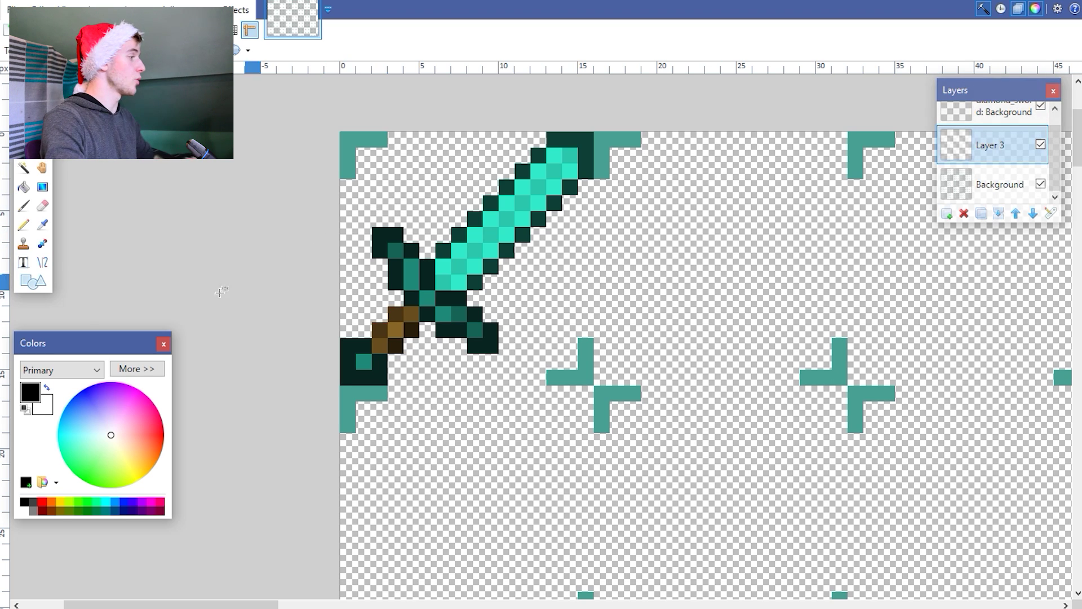
{"action": "left_click", "coordinate": [23, 226]}
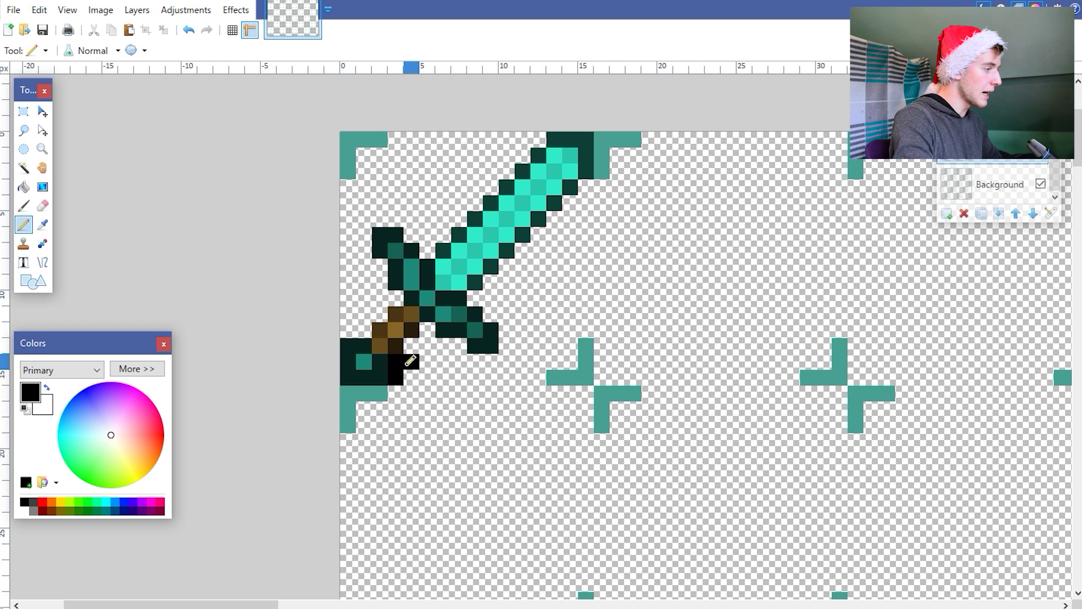
{"action": "left_click_drag", "start_coordinate": [579, 206], "coordinate": [404, 322]}
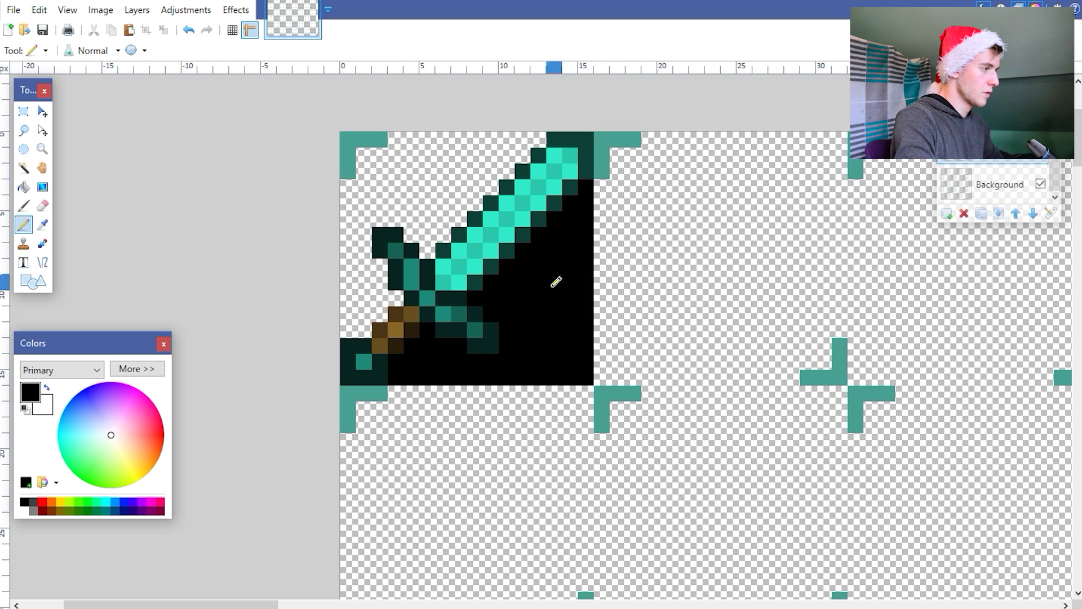
{"action": "left_click_drag", "start_coordinate": [456, 214], "coordinate": [430, 177]}
- Toggle the diamond_sword layer's visibility to check the black mask on Layer 3 with and without the sword
{"action": "left_click", "coordinate": [1041, 121]}
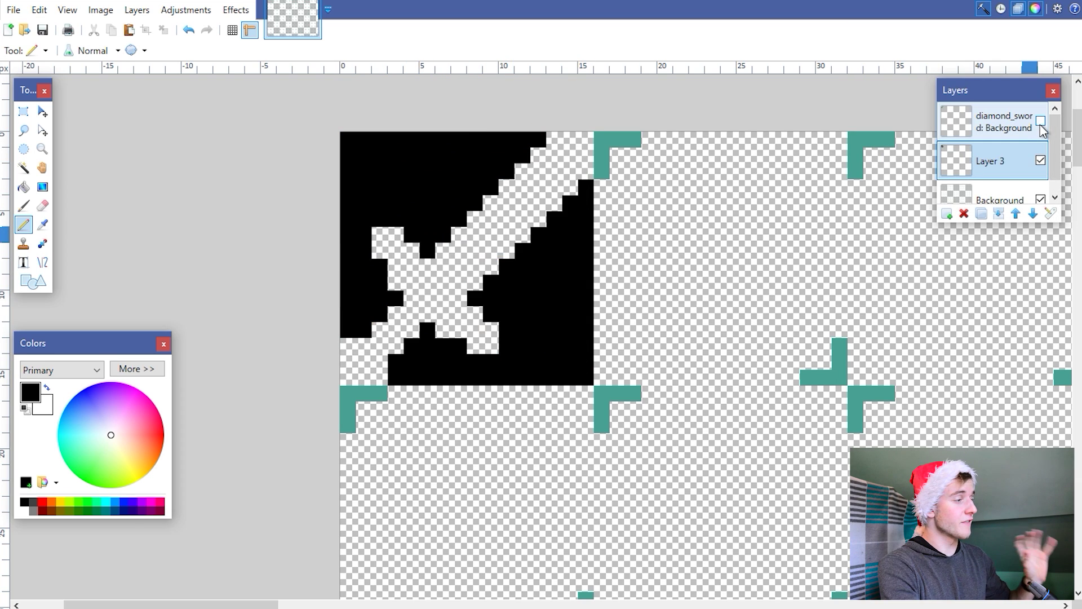
{"action": "left_click", "coordinate": [1040, 124]}
{"action": "left_click", "coordinate": [1040, 124]}
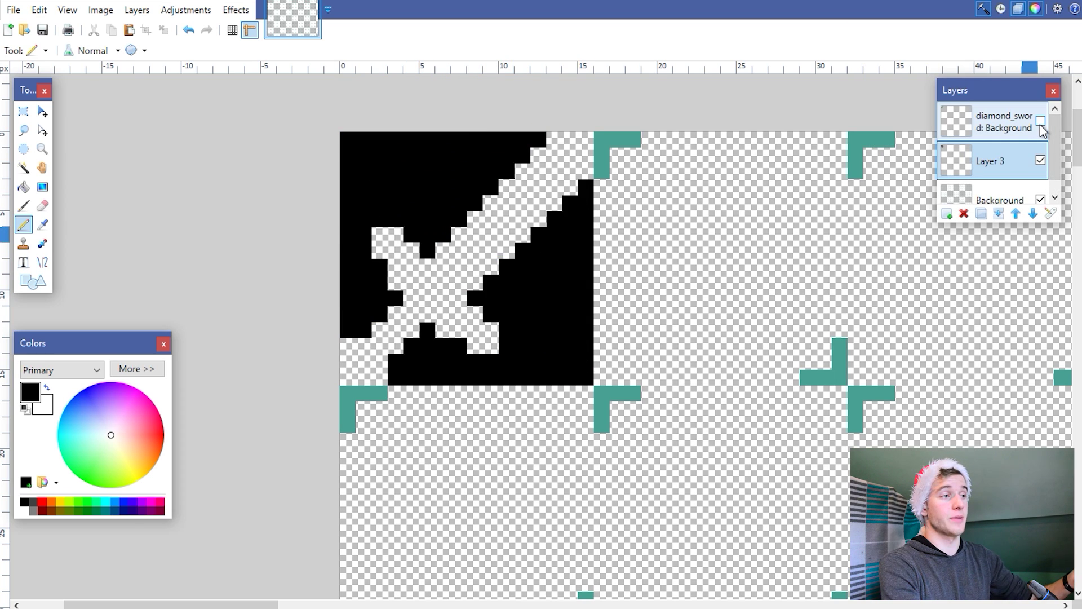
{"action": "left_click", "coordinate": [1040, 121]}
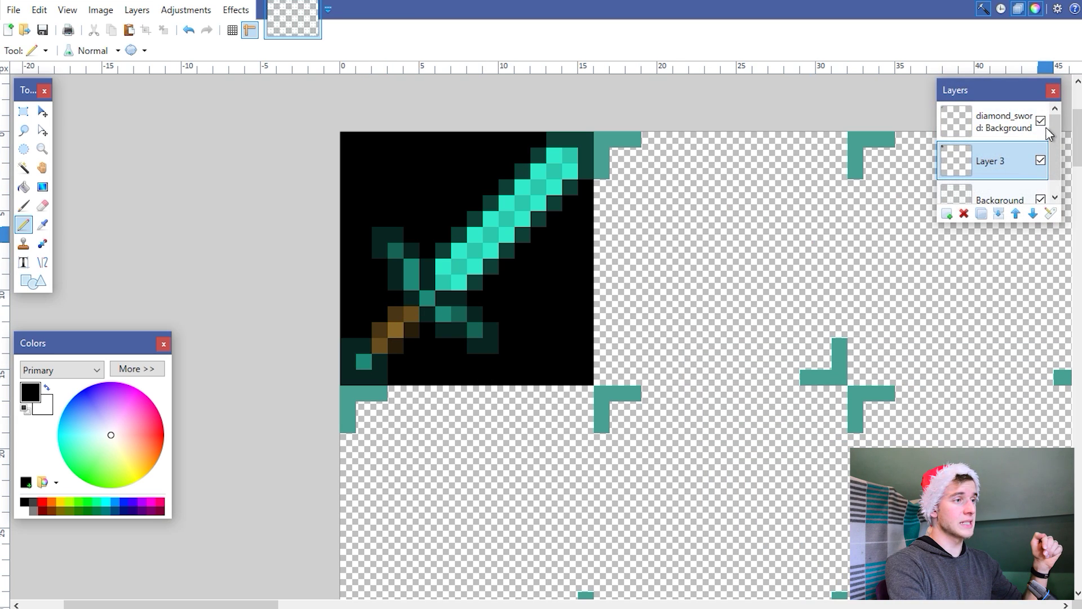
{"action": "left_click", "coordinate": [1040, 120]}
{"action": "left_click", "coordinate": [1041, 120]}
{"action": "left_click", "coordinate": [1041, 120]}
{"action": "left_click", "coordinate": [1041, 120]}
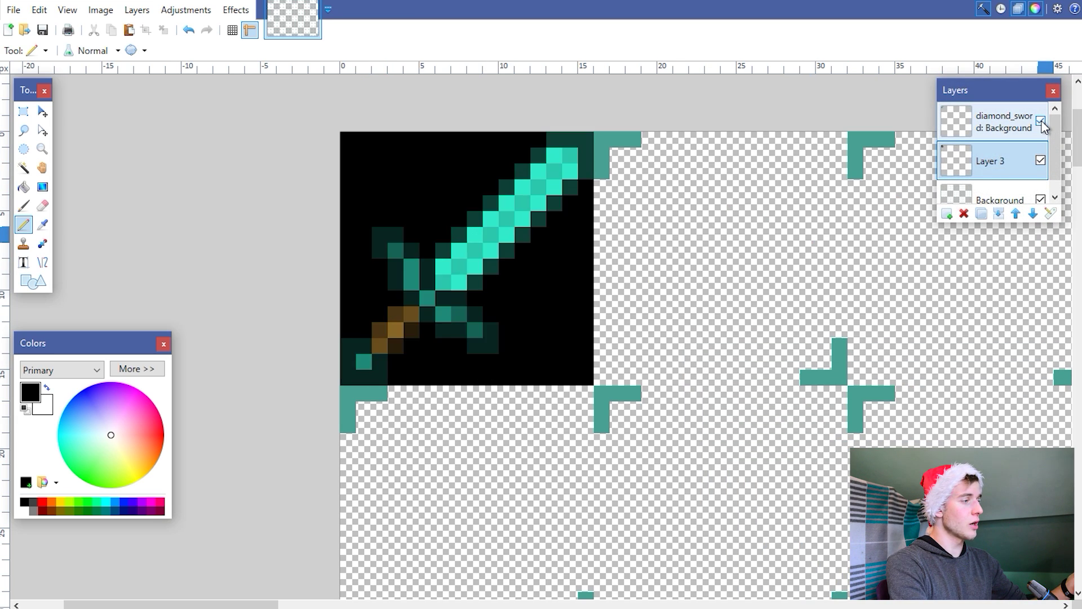
{"action": "left_click", "coordinate": [1040, 121]}
{"action": "left_click", "coordinate": [1041, 120]}
{"action": "left_click", "coordinate": [1041, 120]}
{"action": "left_click", "coordinate": [1041, 120]}
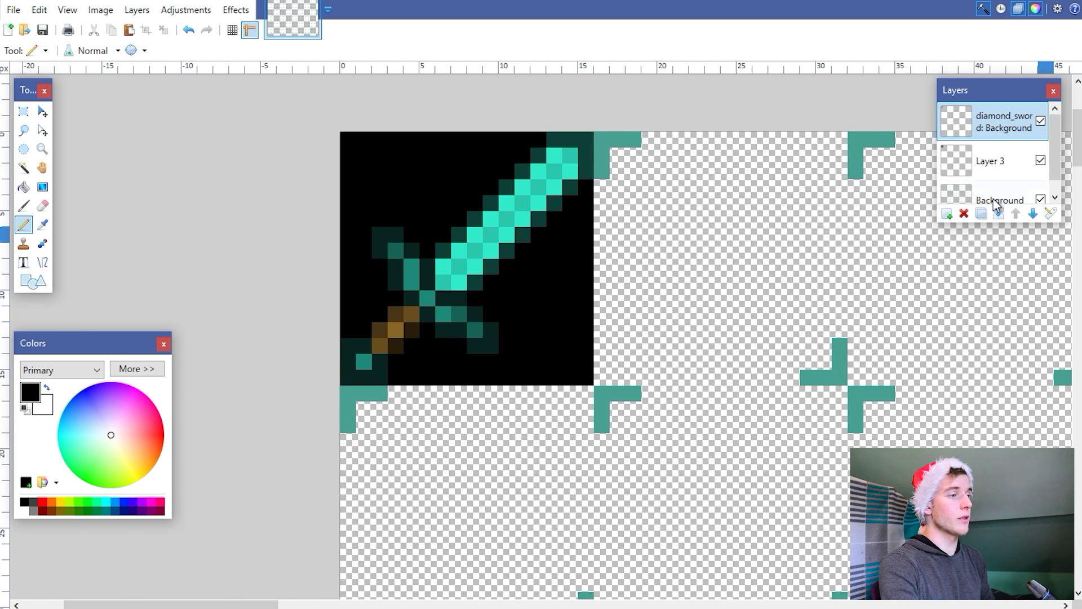
- Delete the diamond_sword layer and hide the Background layer
{"action": "left_click", "coordinate": [1009, 128]}
{"action": "left_click", "coordinate": [964, 213]}
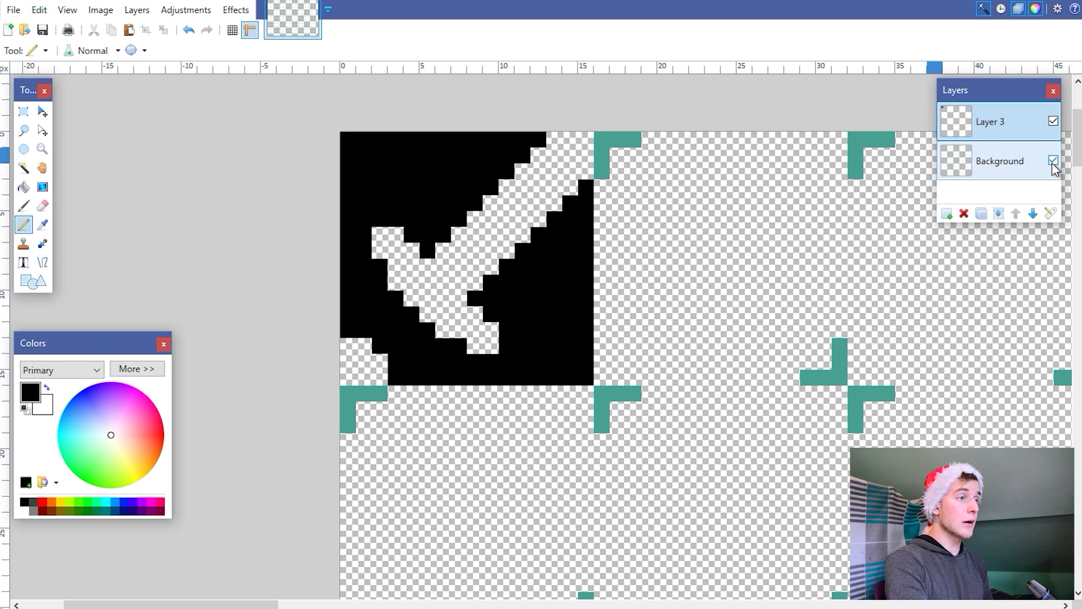
- Save the sheet to the desktop as a flattened PNG named Reflection_stuff, and restore its separate layers with the Background visible
{"action": "left_click", "coordinate": [13, 10]}
{"action": "left_click", "coordinate": [66, 143]}
{"action": "left_click", "coordinate": [155, 288]}
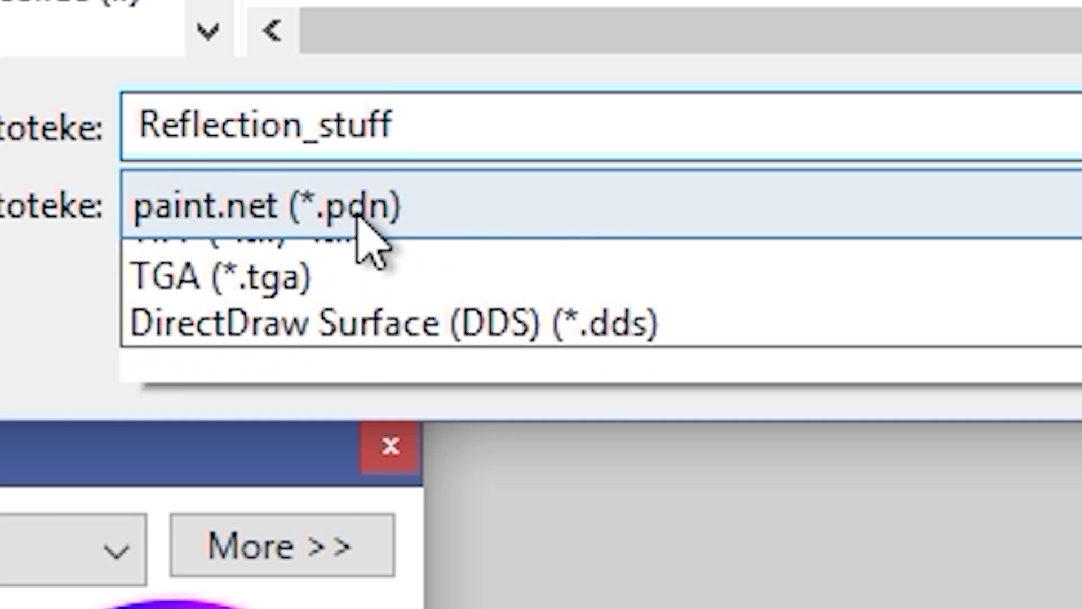
{"action": "left_click", "coordinate": [268, 456]}
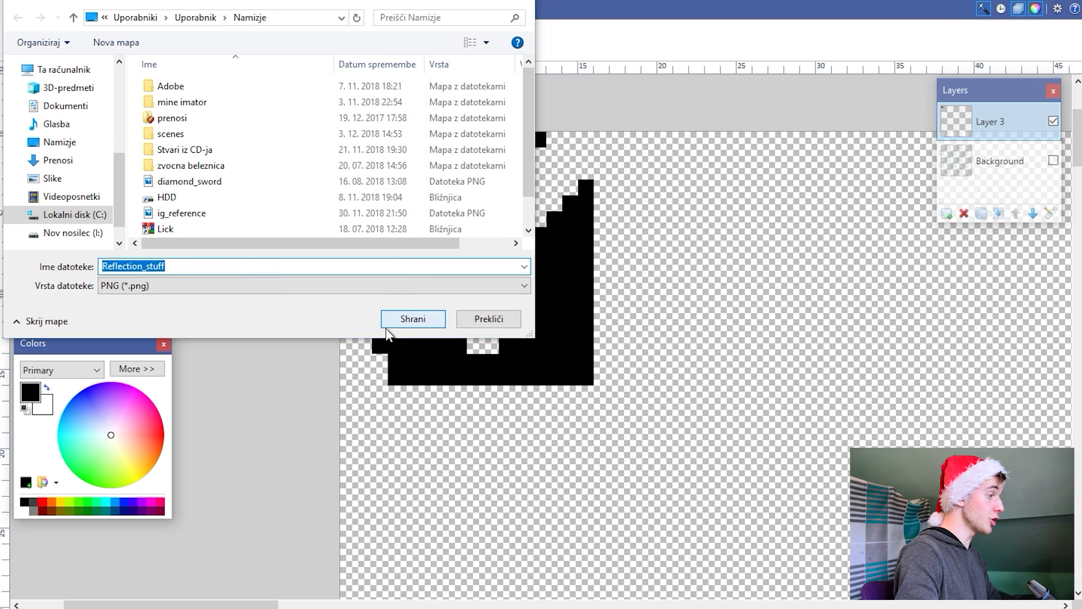
{"action": "left_click", "coordinate": [386, 327]}
{"action": "left_click", "coordinate": [577, 314]}
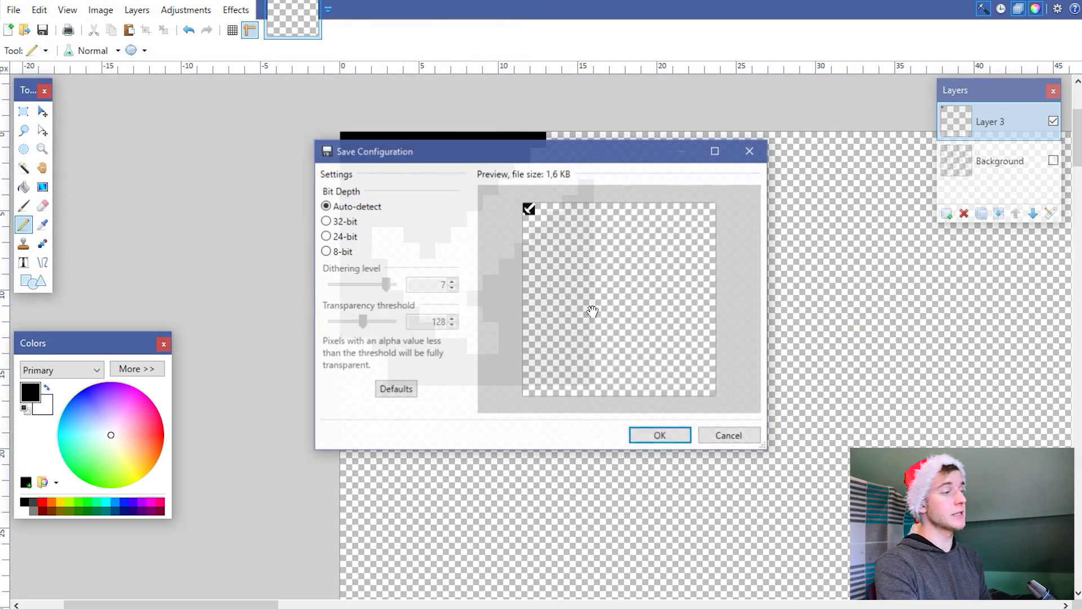
{"action": "left_click", "coordinate": [679, 439]}
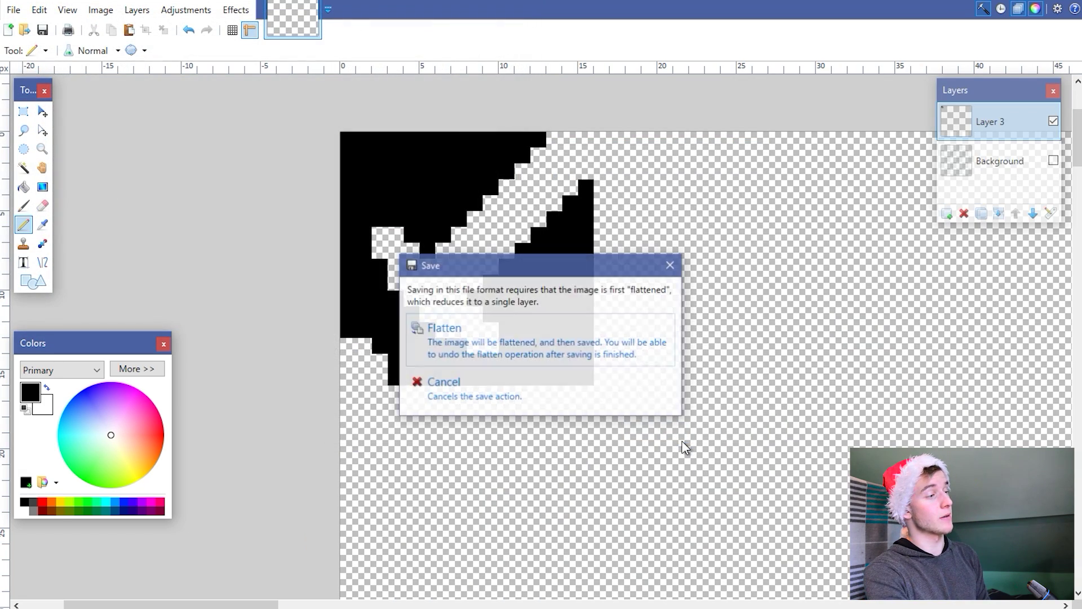
{"action": "left_click", "coordinate": [481, 336]}
{"action": "key", "text": "ctrl+z"}
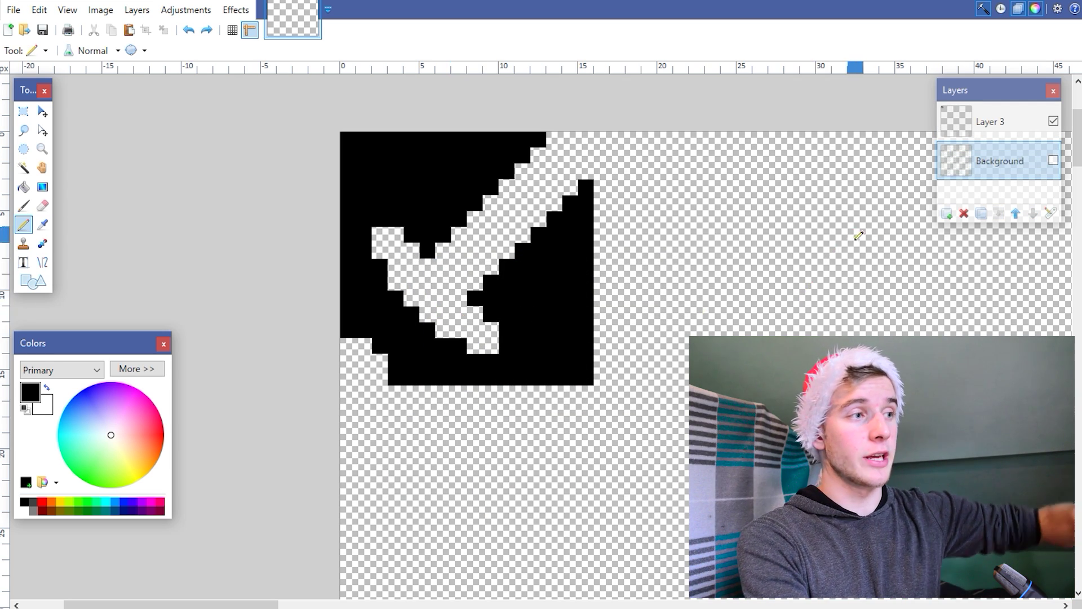
{"action": "left_click", "coordinate": [1053, 161]}
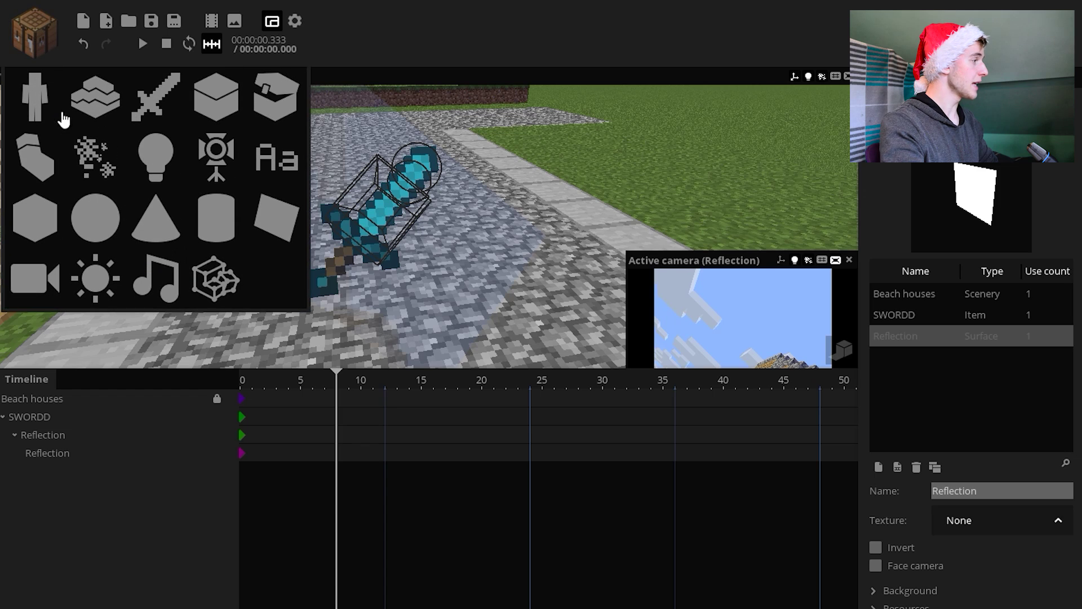
- In Mine-imator, create an item named Hide using the first cell of the Reflection_stuff image, imported as a 16 by 16 item sheet
{"action": "left_click", "coordinate": [150, 96]}
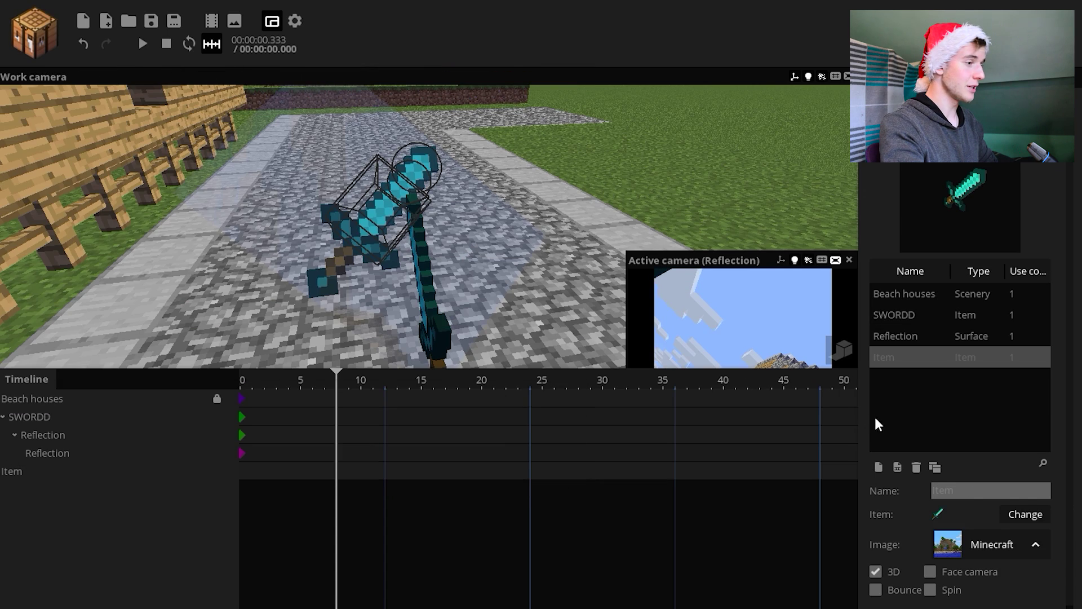
{"action": "type", "text": "Hide"}
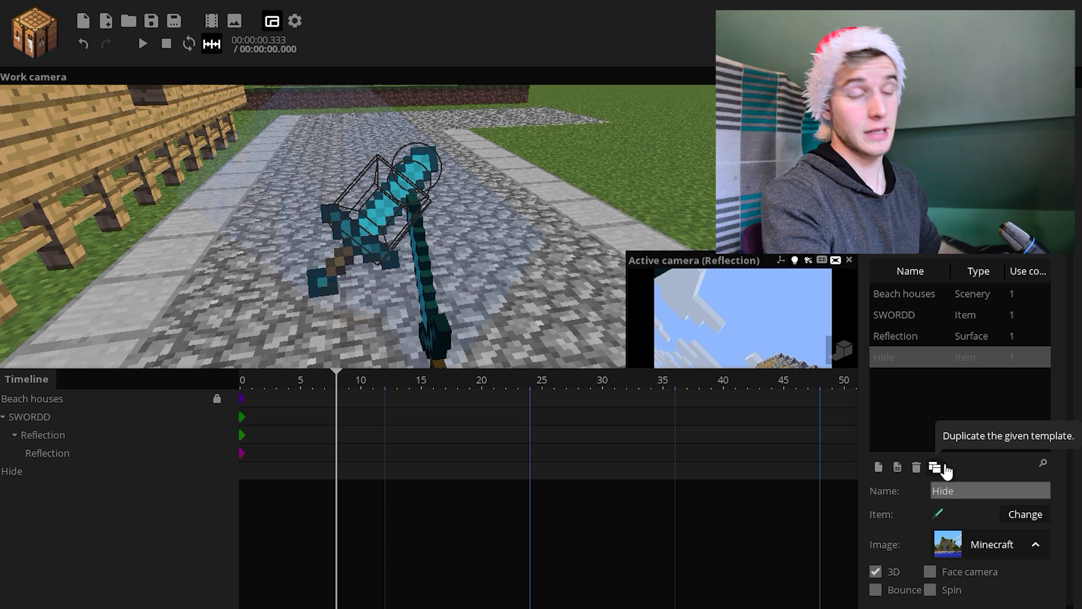
{"action": "left_click", "coordinate": [1026, 520]}
{"action": "left_click", "coordinate": [977, 492]}
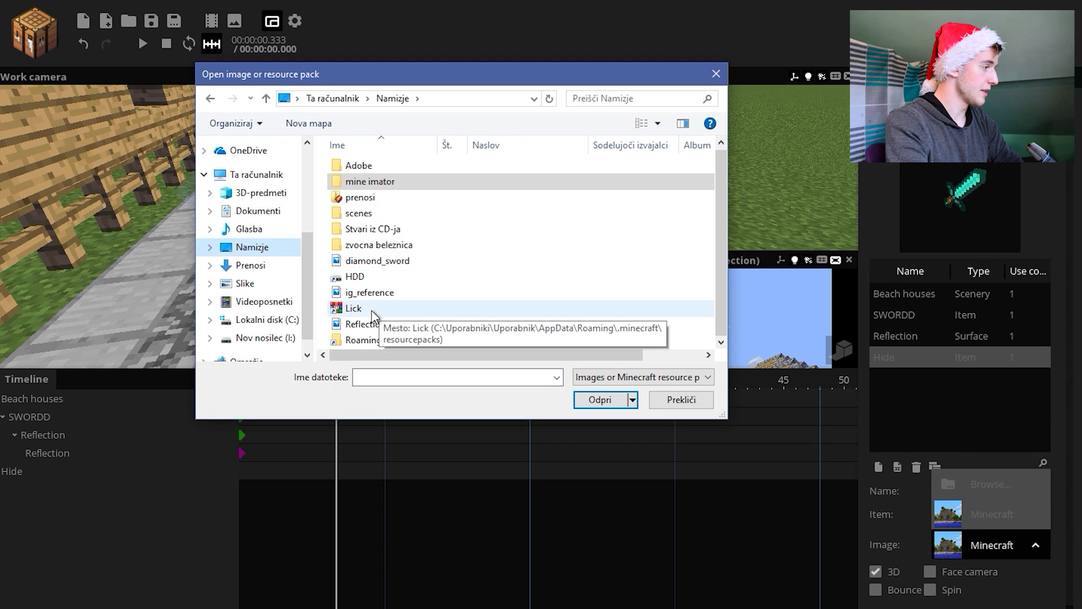
{"action": "double_click", "coordinate": [350, 314]}
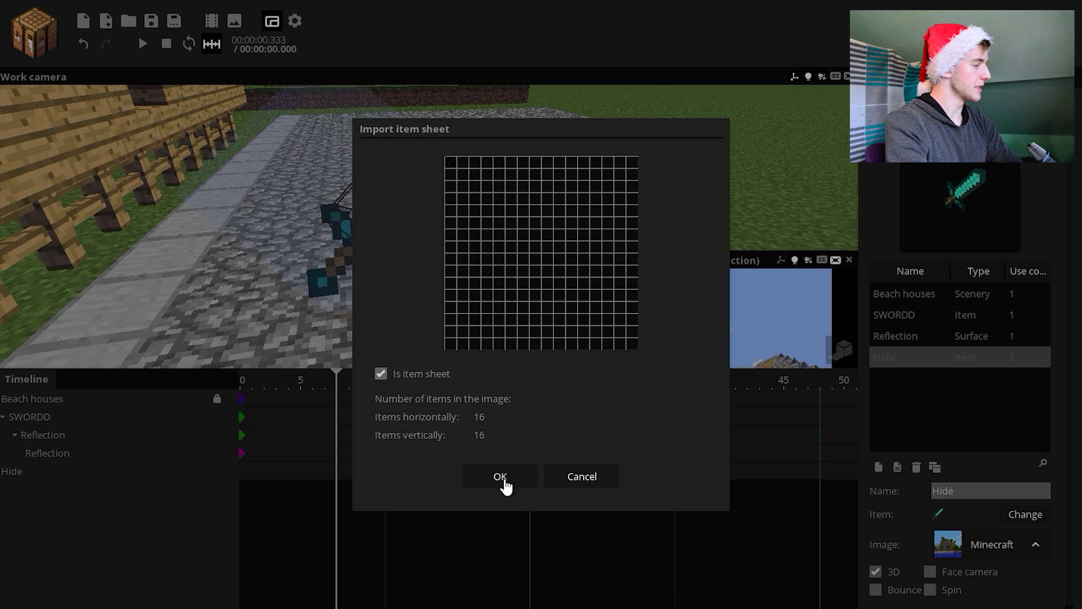
{"action": "left_click", "coordinate": [500, 477]}
{"action": "left_click", "coordinate": [1027, 515]}
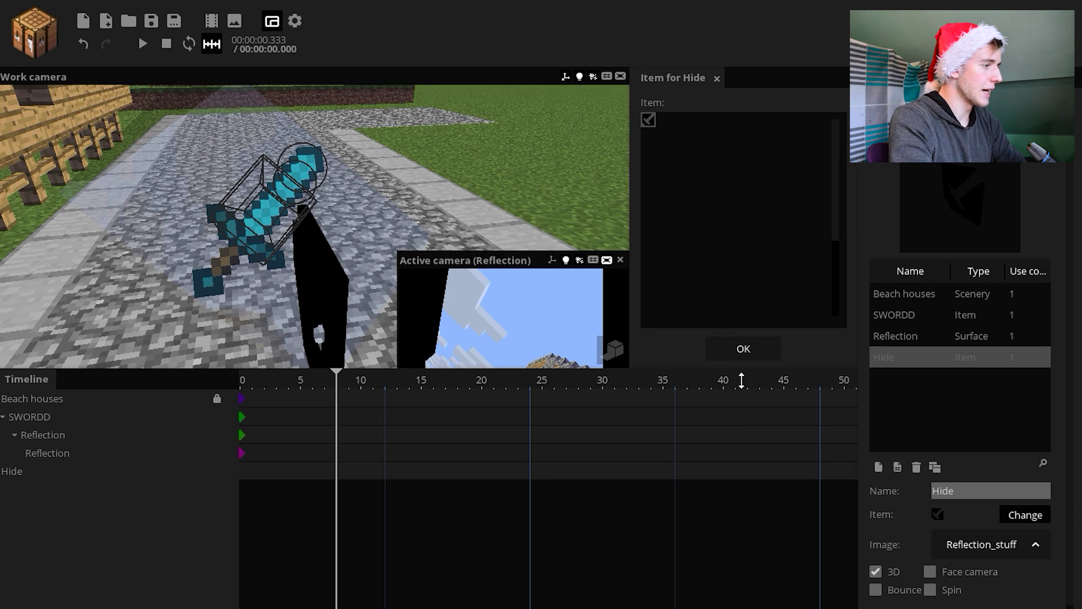
{"action": "left_click", "coordinate": [744, 349]}
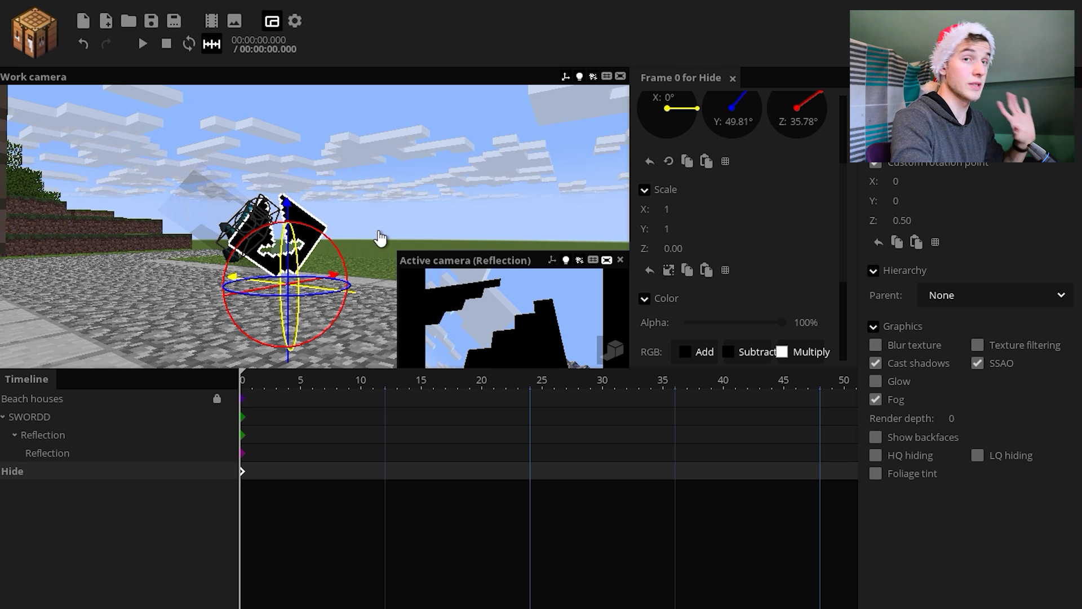
- Parent the Hide item to SWORDD in the timeline and collapse the Reflection folder
{"action": "left_click_drag", "start_coordinate": [20, 471], "coordinate": [45, 423]}
{"action": "left_click", "coordinate": [15, 434]}
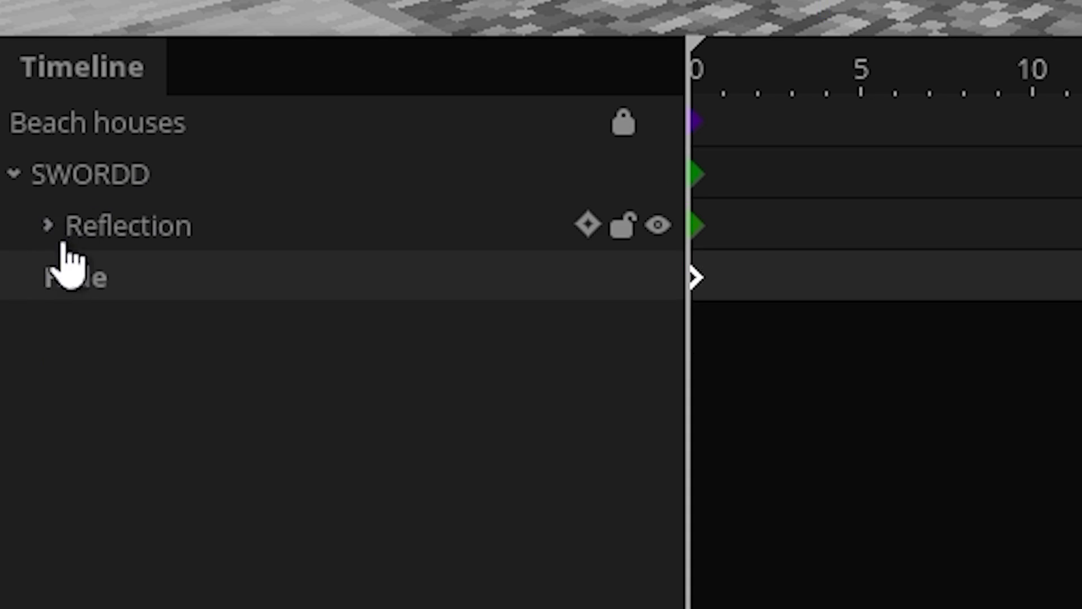
{"action": "left_click", "coordinate": [48, 225]}
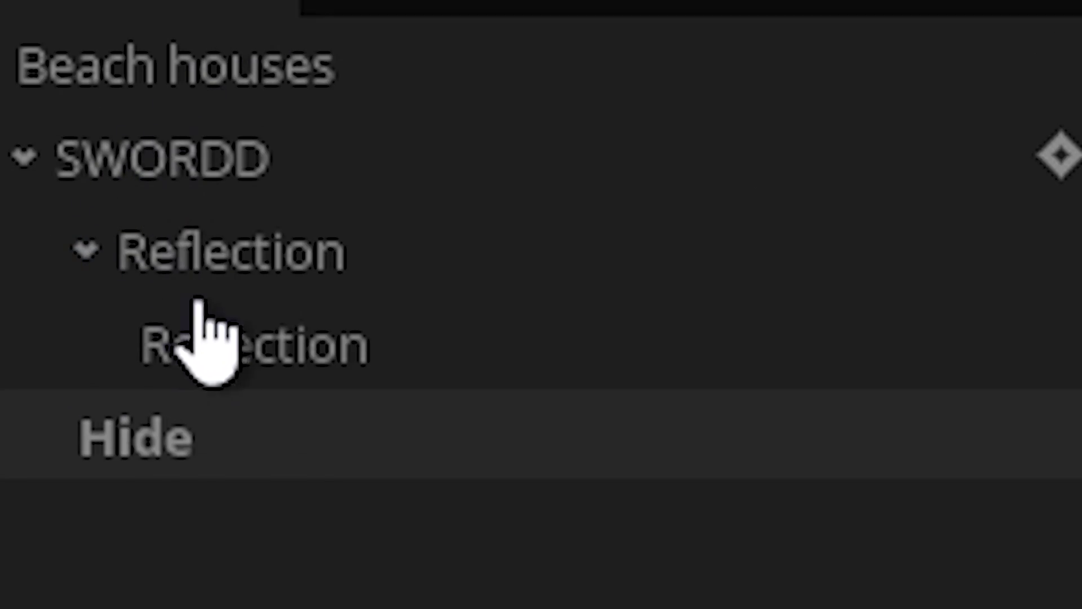
{"action": "left_click", "coordinate": [85, 250]}
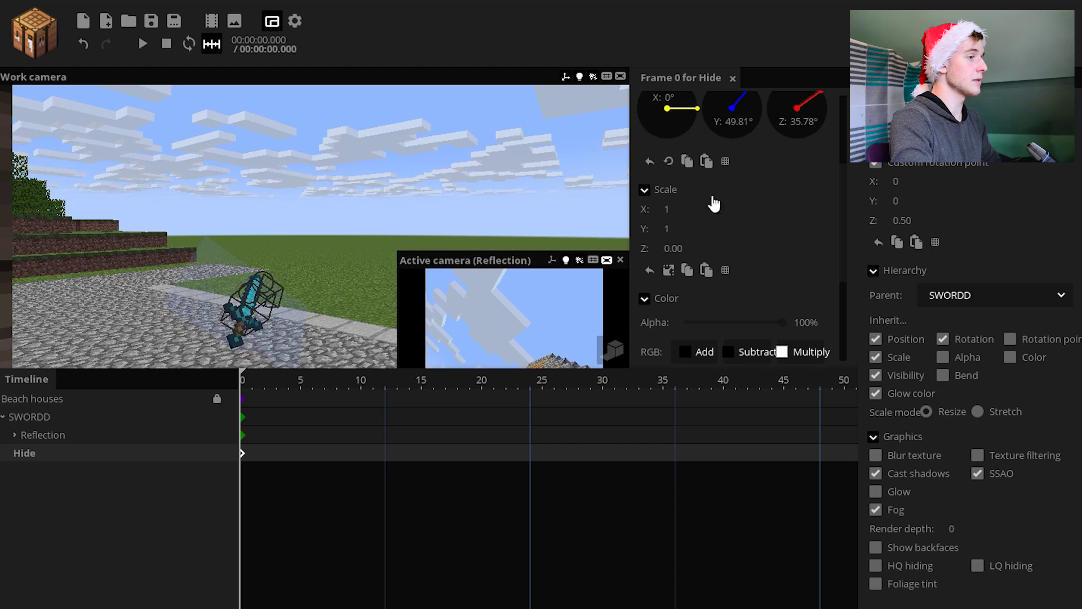
- Set the Hide item's X, Y and Z position to 0
{"action": "left_click", "coordinate": [842, 125]}
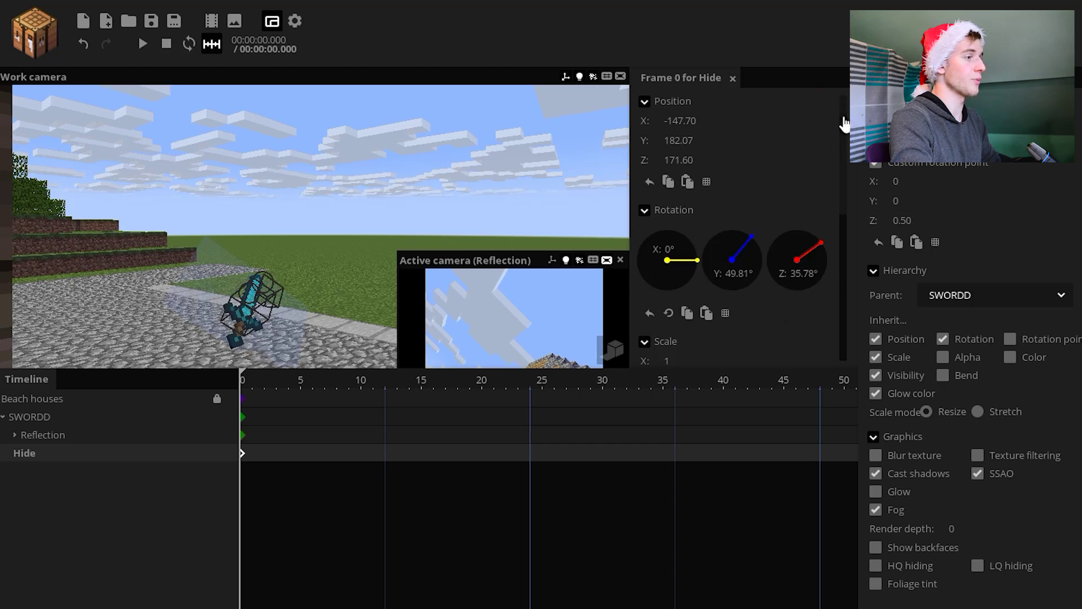
{"action": "right_click_drag", "start_coordinate": [445, 204], "coordinate": [338, 186]}
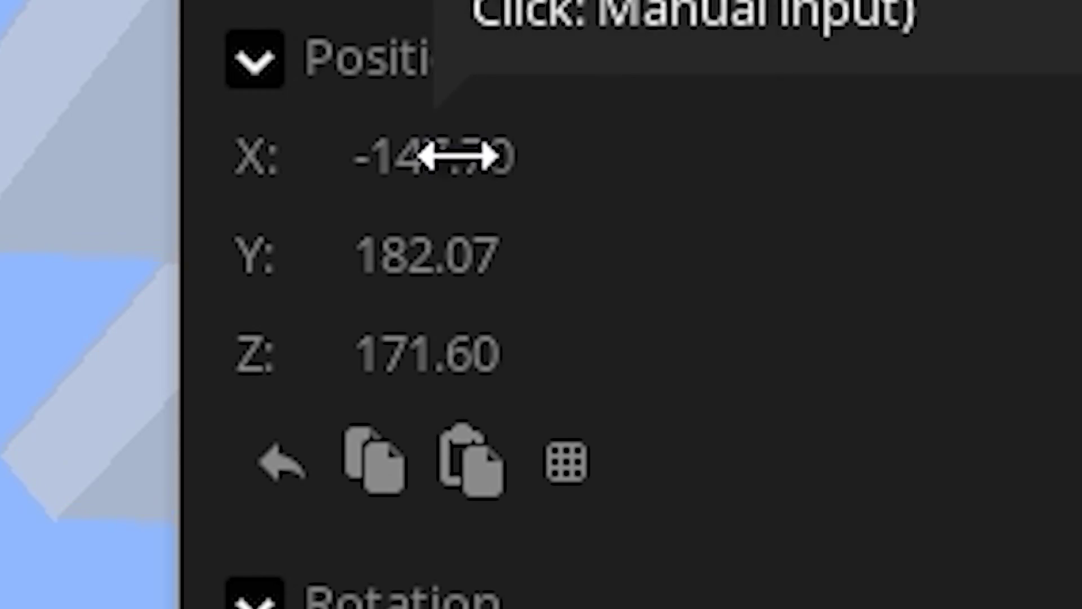
{"action": "left_click", "coordinate": [458, 157]}
{"action": "type", "text": "0"}
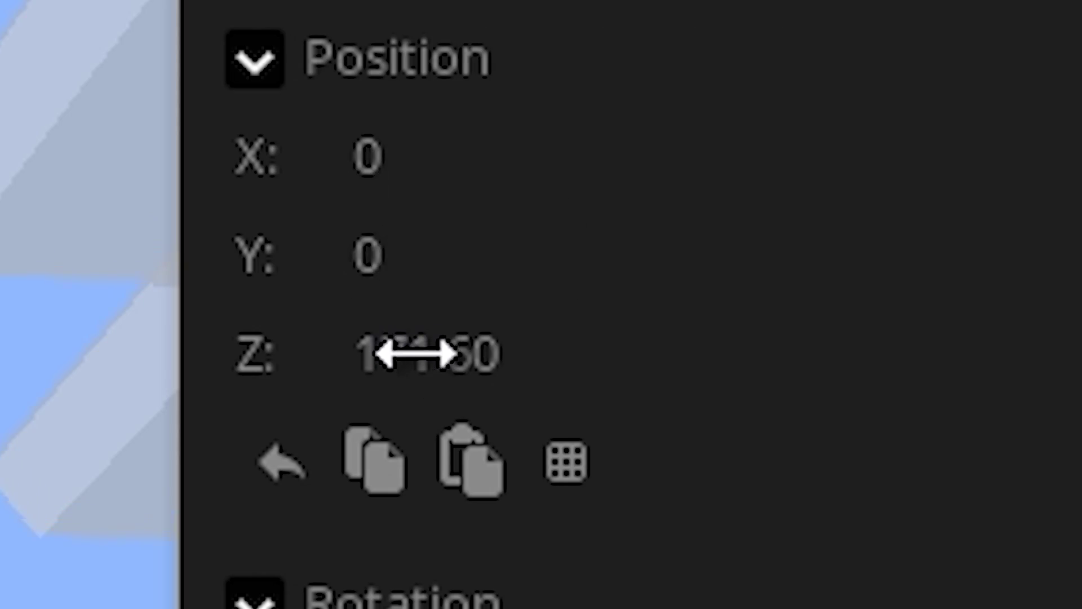
{"action": "right_click", "coordinate": [416, 353]}
- Reset the Hide item's rotation to 0° on all axes and set its Z position to 0.52
{"action": "right_click_drag", "start_coordinate": [316, 186], "coordinate": [316, 265]}
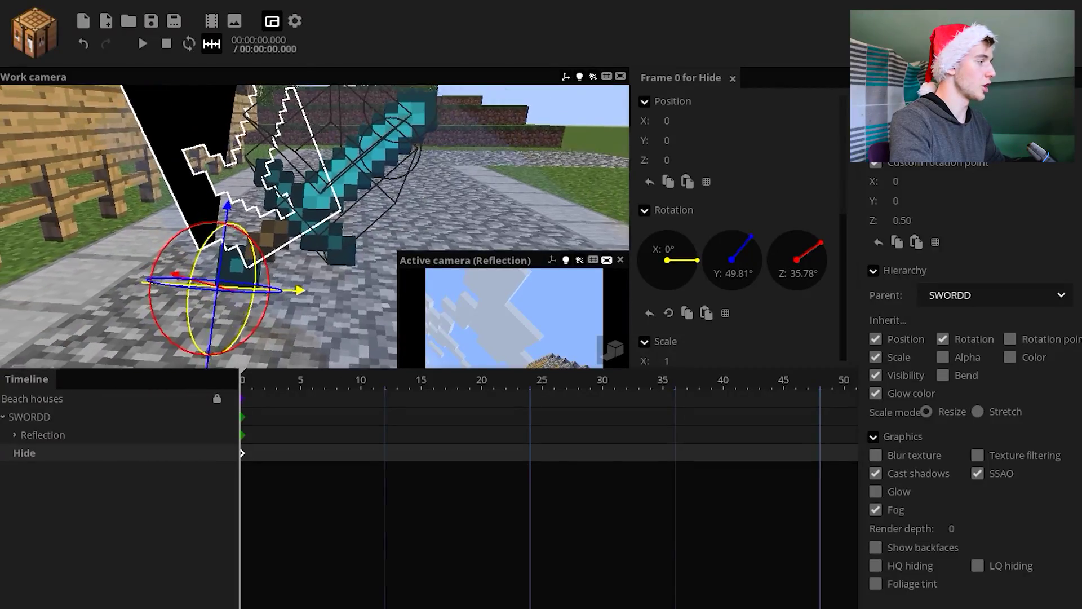
{"action": "right_click_drag", "start_coordinate": [474, 148], "coordinate": [489, 147]}
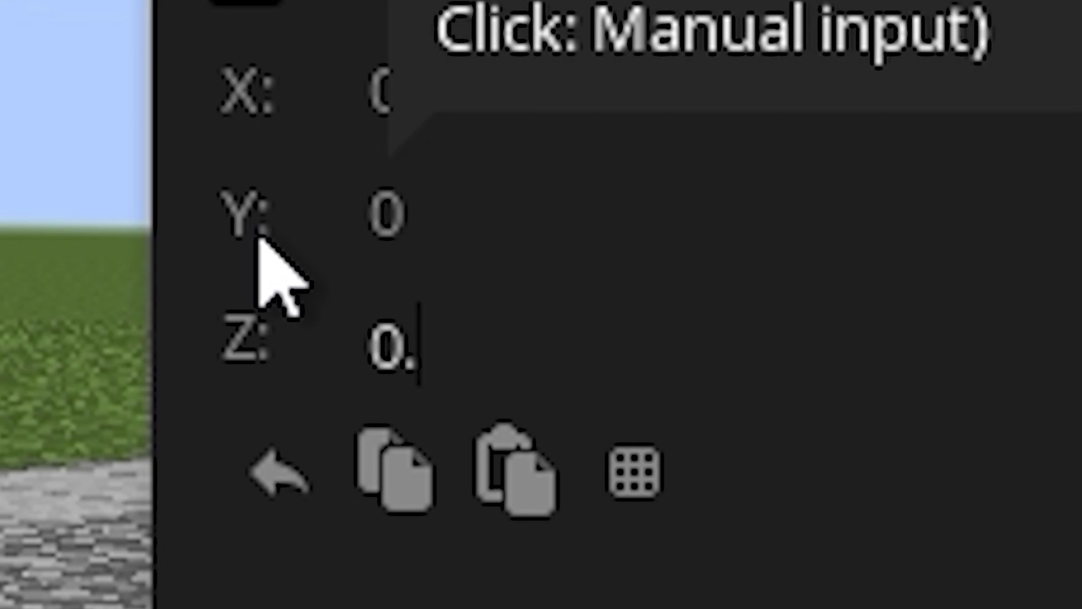
{"action": "type", "text": "52"}
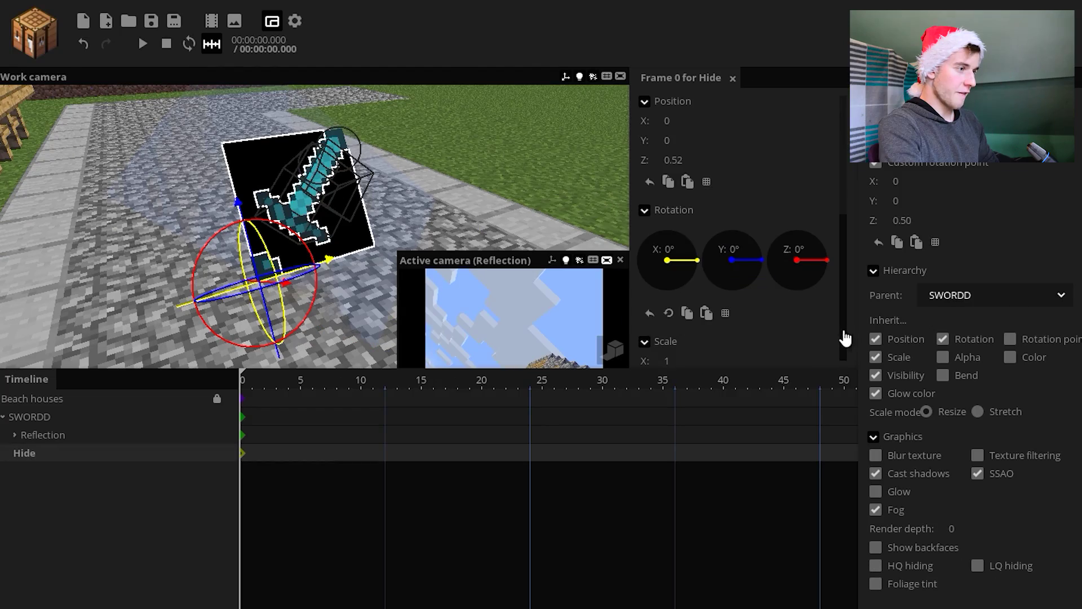
- Lower the Hide item's alpha until it is almost fully transparent, and set its render depth to -1
{"action": "scroll", "coordinate": [839, 273], "scroll_direction": "down", "scroll_amount": 5}
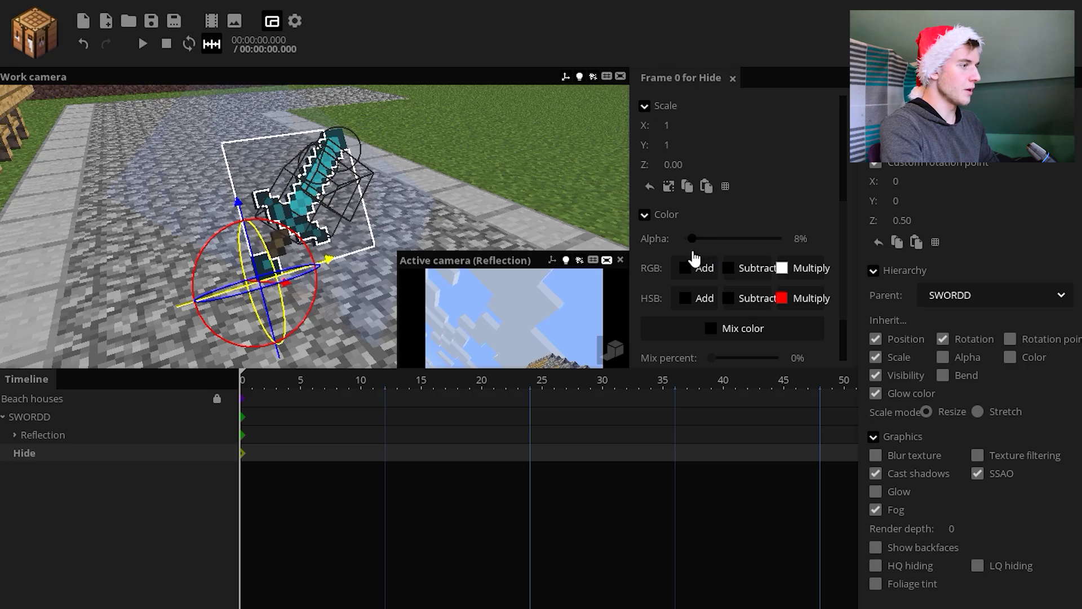
{"action": "left_click_drag", "start_coordinate": [693, 253], "coordinate": [689, 252]}
{"action": "left_click_drag", "start_coordinate": [516, 220], "coordinate": [601, 186]}
{"action": "scroll", "coordinate": [601, 191], "scroll_direction": "up", "scroll_amount": 3}
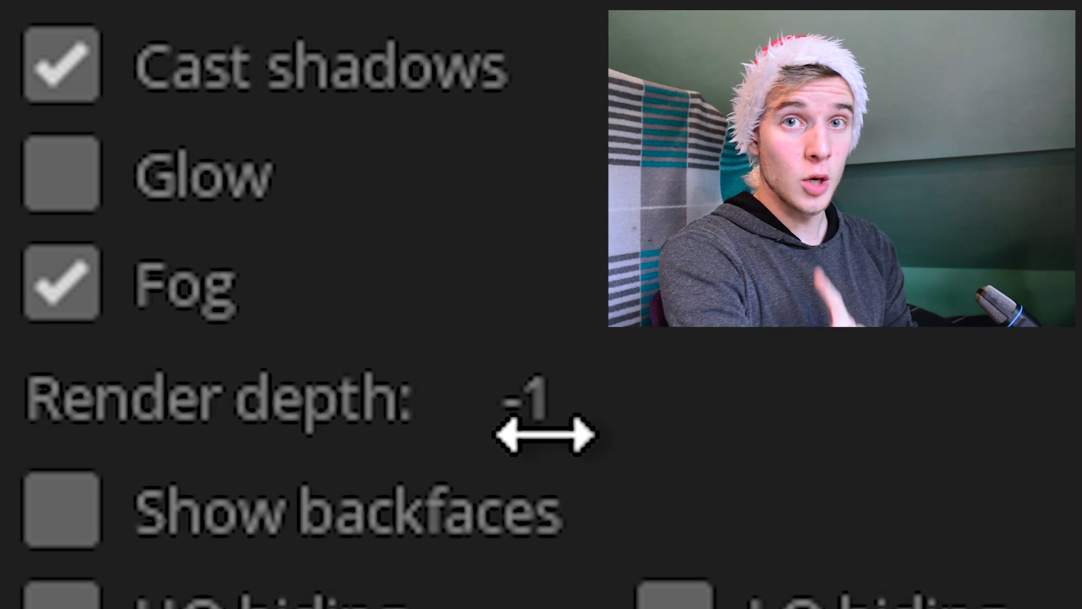
{"action": "right_click_drag", "start_coordinate": [149, 182], "coordinate": [149, 183]}
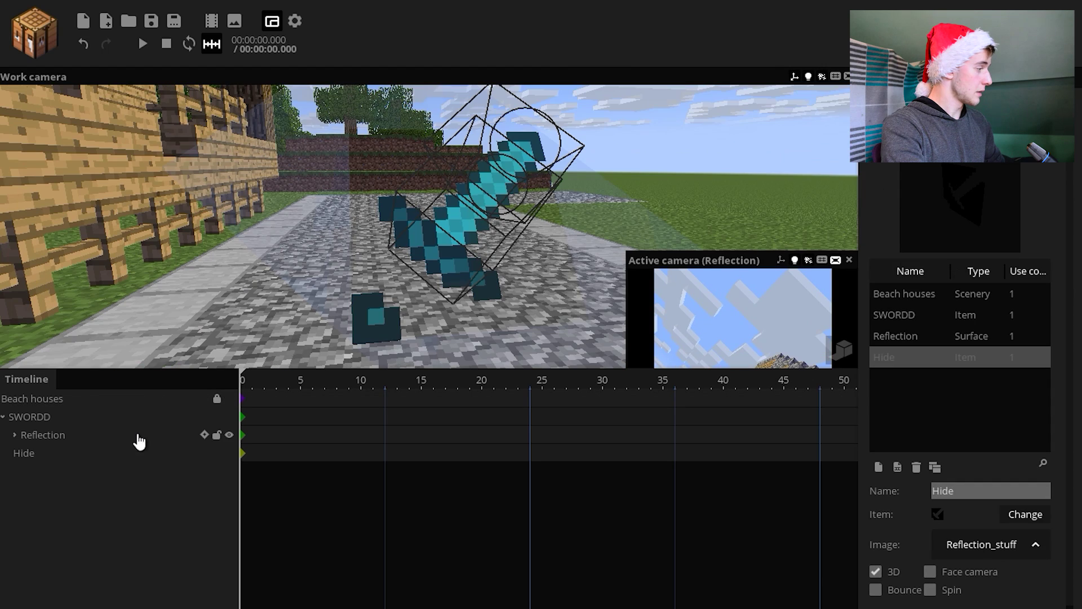
- Set the render depth of the Hide item to -3 and of SWORDD to -4
{"action": "left_click", "coordinate": [49, 453]}
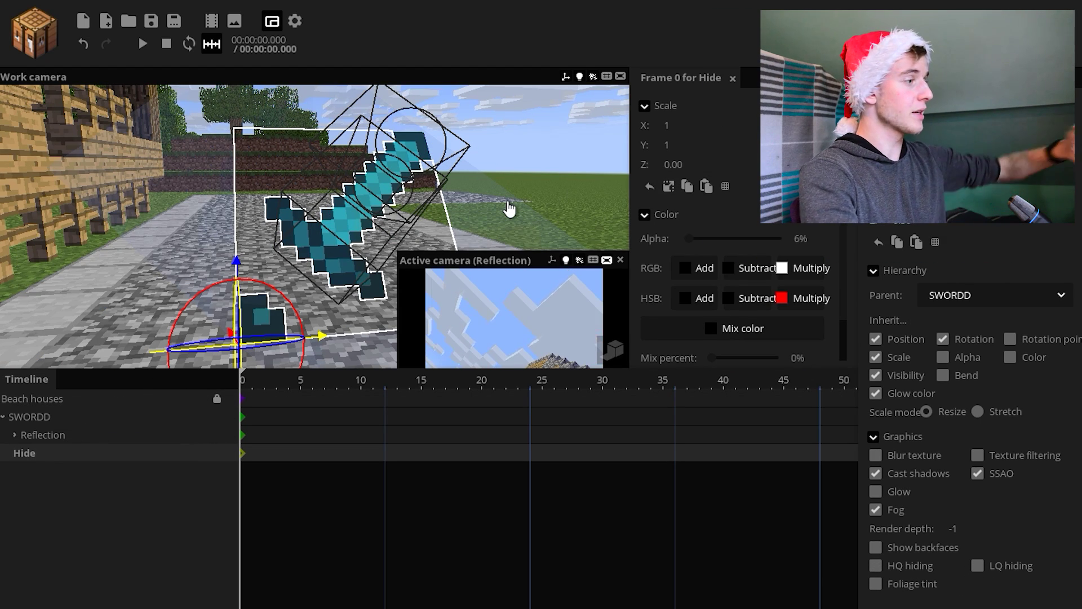
{"action": "left_click_drag", "start_coordinate": [510, 209], "coordinate": [417, 212]}
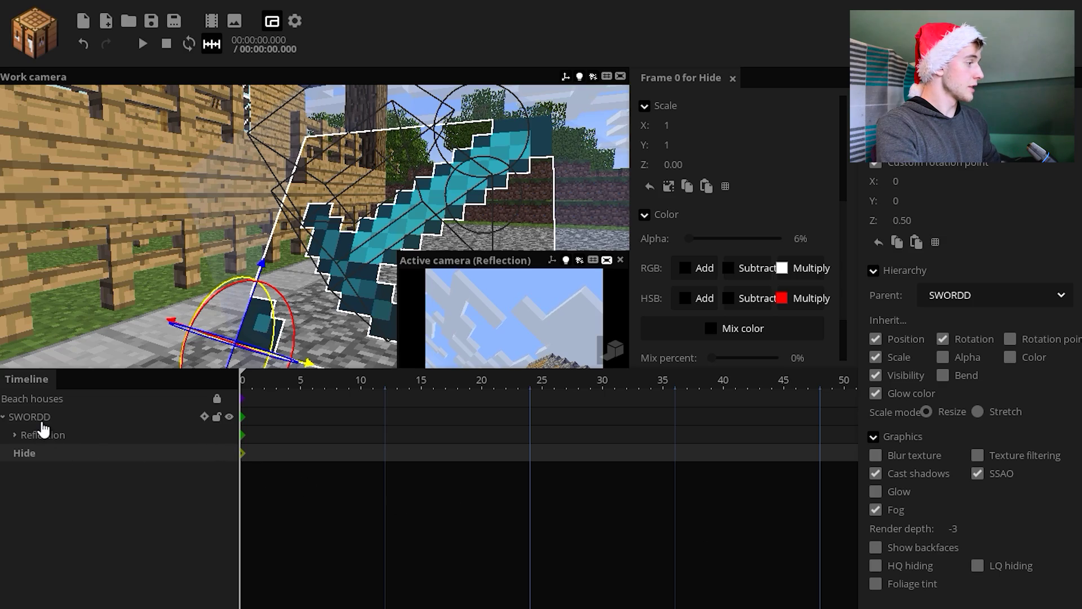
{"action": "left_click", "coordinate": [49, 419]}
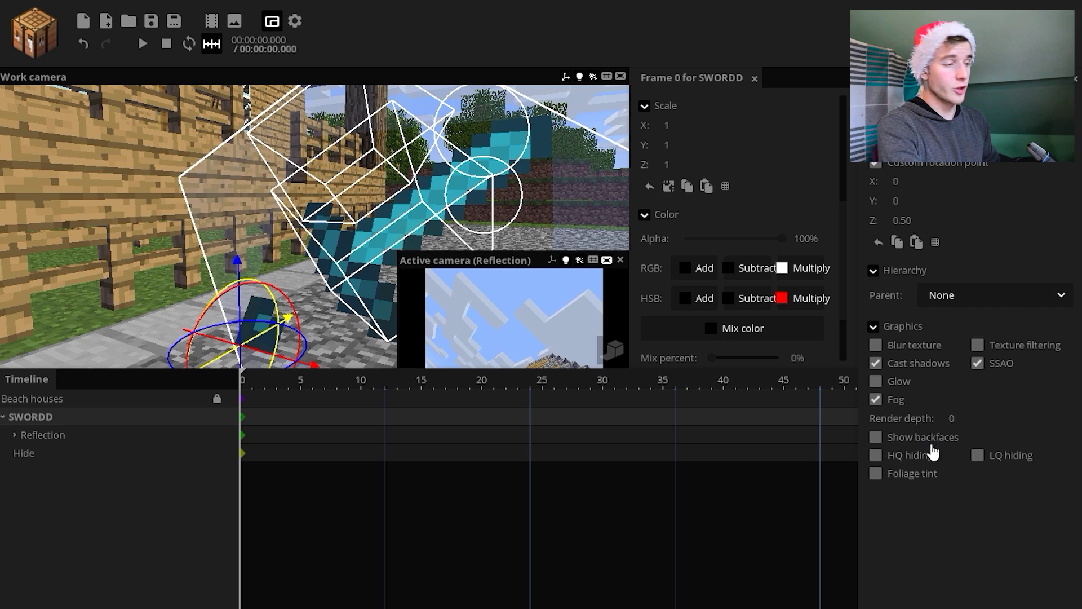
{"action": "left_click_drag", "start_coordinate": [947, 428], "coordinate": [923, 437]}
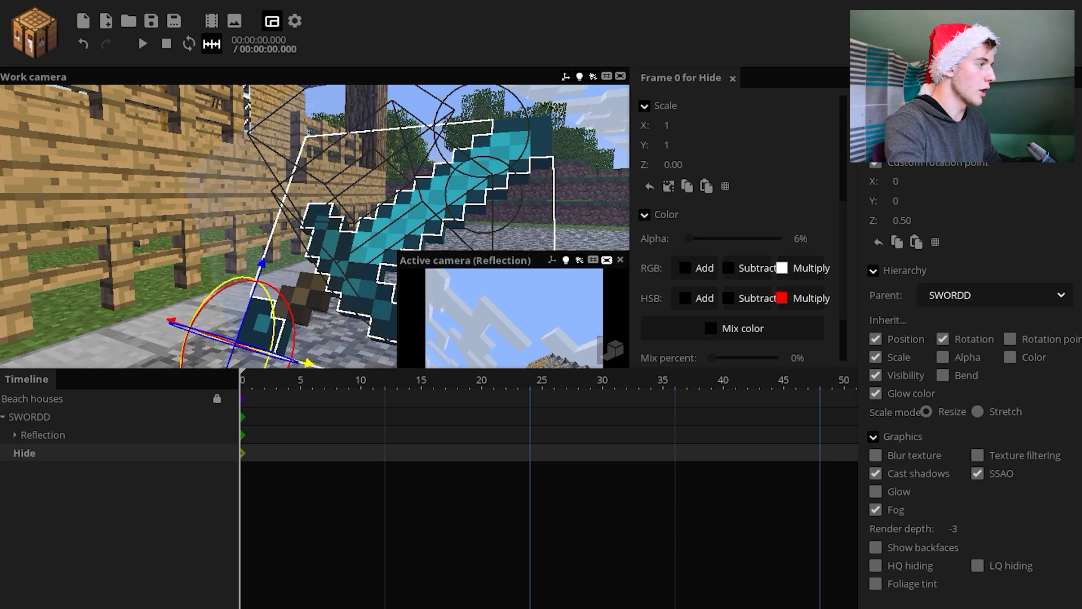
- Examine the masked sword and its reflection from several angles and distances
{"action": "left_click", "coordinate": [17, 439]}
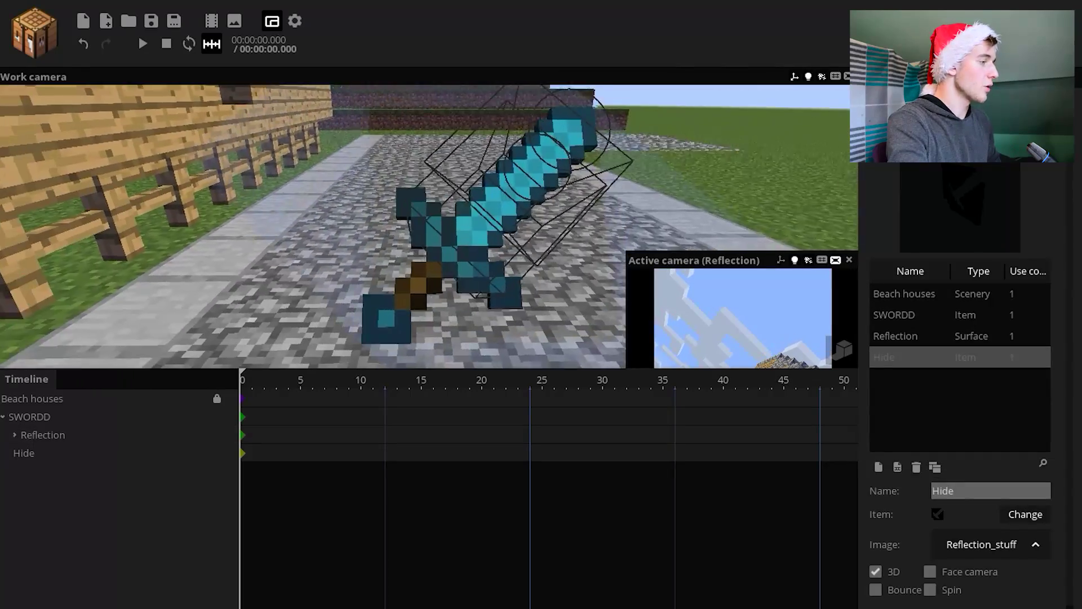
{"action": "scroll", "coordinate": [614, 184], "scroll_direction": "down", "scroll_amount": 3}
{"action": "left_click_drag", "start_coordinate": [418, 184], "coordinate": [431, 205]}
{"action": "scroll", "coordinate": [418, 183], "scroll_direction": "up", "scroll_amount": 4}
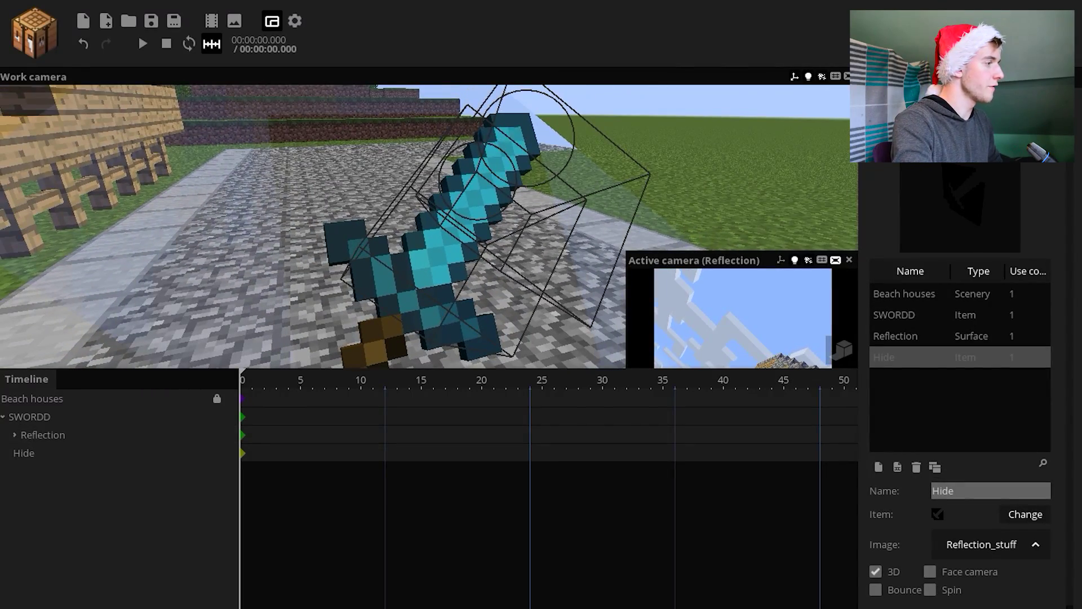
{"action": "scroll", "coordinate": [459, 175], "scroll_direction": "down", "scroll_amount": 5}
{"action": "scroll", "coordinate": [464, 163], "scroll_direction": "up", "scroll_amount": 5}
{"action": "scroll", "coordinate": [472, 141], "scroll_direction": "down", "scroll_amount": 3}
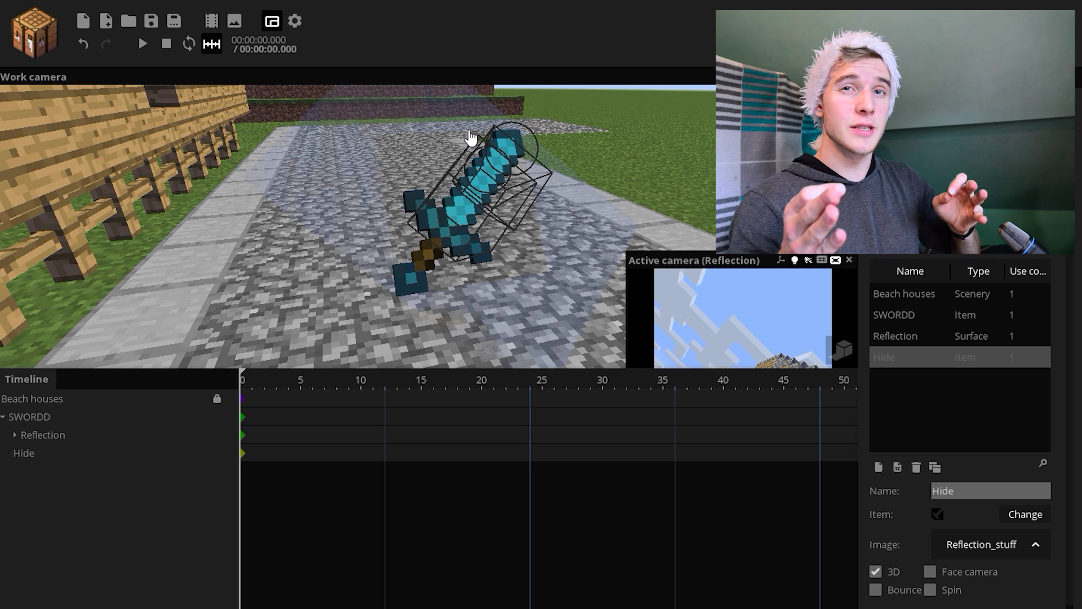
- Create a surface named Hide and parent it to the Hide item under SWORDD
{"action": "left_click", "coordinate": [33, 32]}
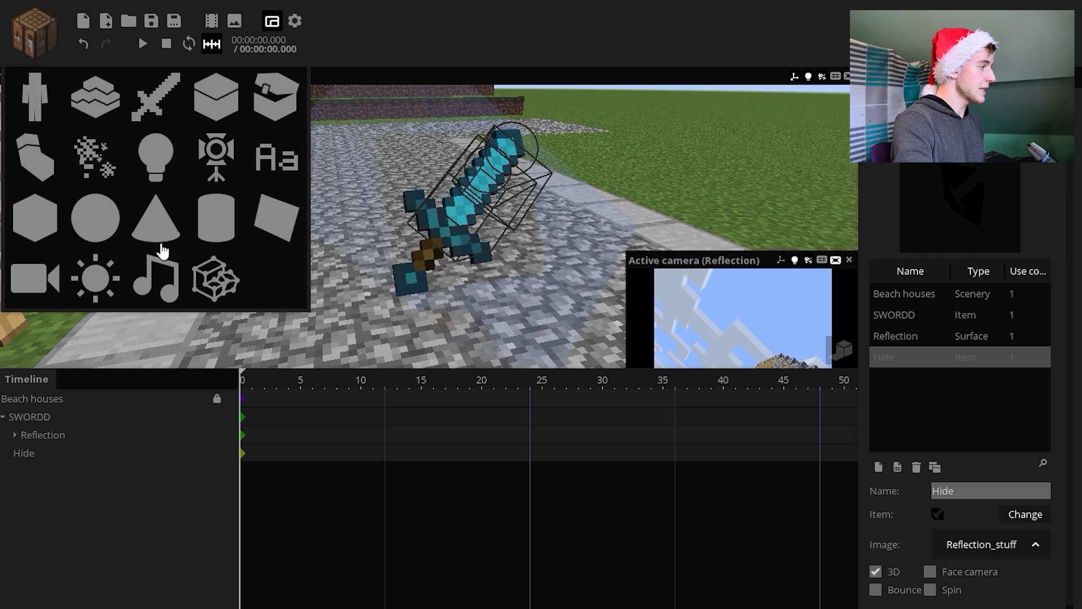
{"action": "left_click", "coordinate": [294, 236]}
{"action": "left_click", "coordinate": [990, 499]}
{"action": "type", "text": "Hide"}
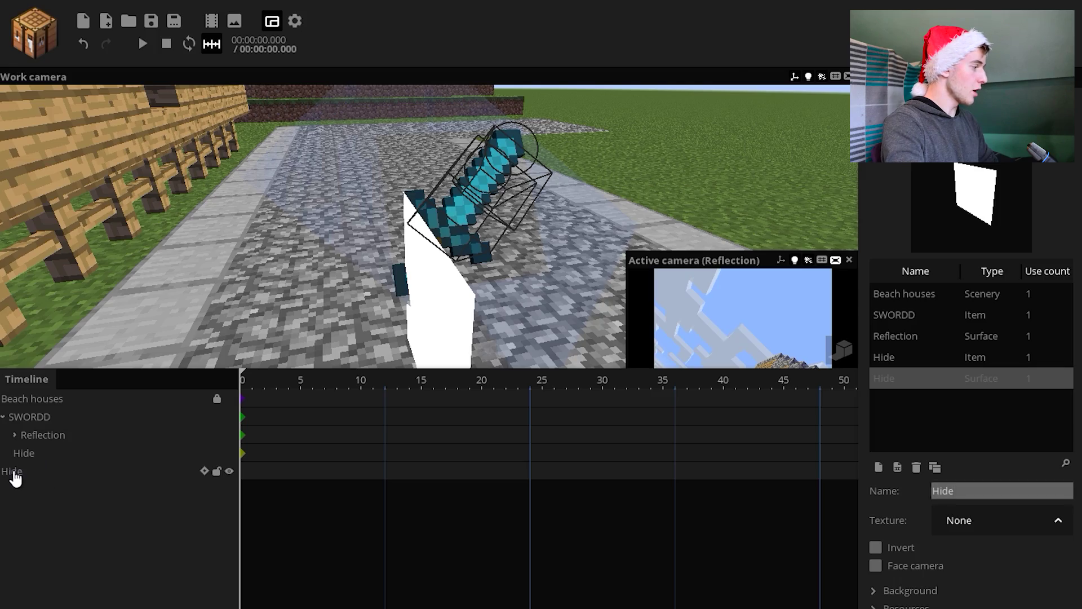
{"action": "left_click_drag", "start_coordinate": [15, 473], "coordinate": [34, 454]}
{"action": "left_click", "coordinate": [15, 456]}
- Rotate the Hide surface 90° about Z, set its custom rotation point's X to -8, and scale it to 1.64 on X
{"action": "left_click_drag", "start_coordinate": [361, 208], "coordinate": [383, 200]}
{"action": "left_click", "coordinate": [844, 133]}
{"action": "left_click_drag", "start_coordinate": [344, 310], "coordinate": [299, 240]}
{"action": "left_click", "coordinate": [801, 276]}
{"action": "type", "text": "90"}
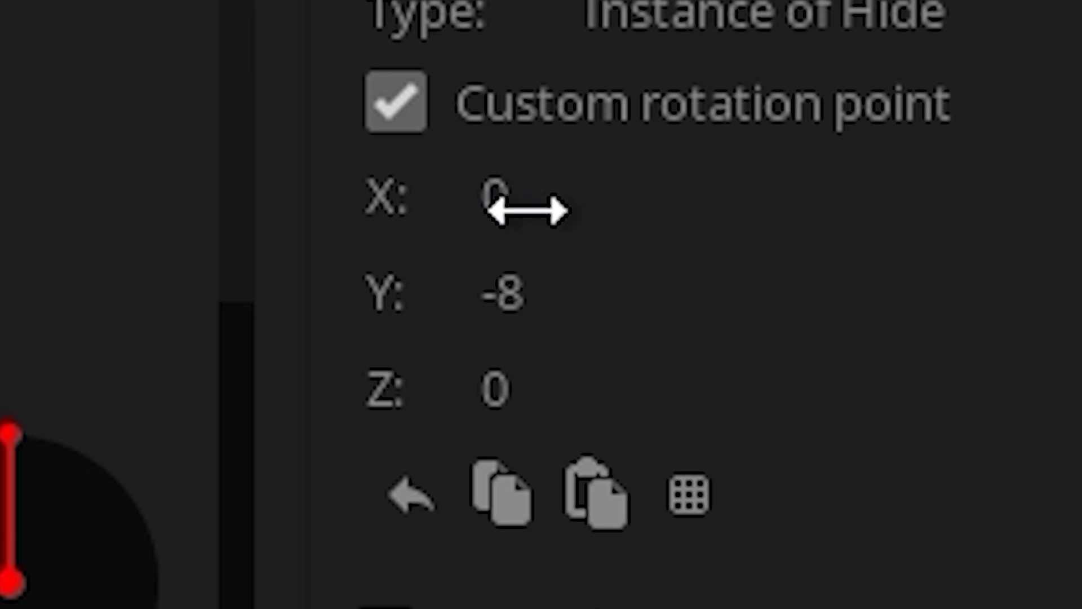
{"action": "left_click_drag", "start_coordinate": [527, 212], "coordinate": [267, 214]}
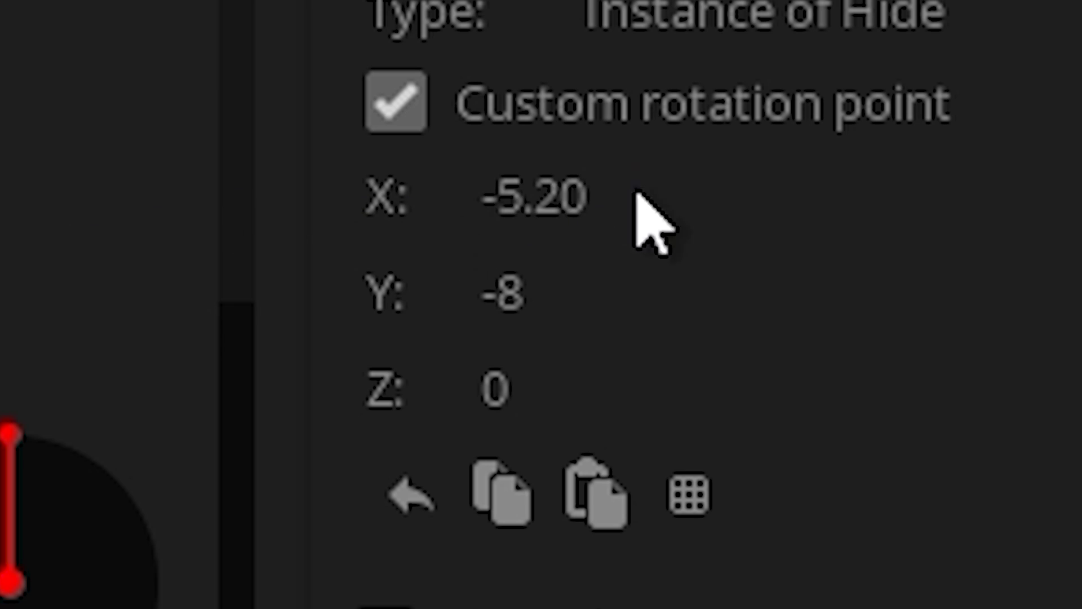
{"action": "left_click", "coordinate": [575, 229]}
{"action": "type", "text": "-8"}
{"action": "key", "text": "Return"}
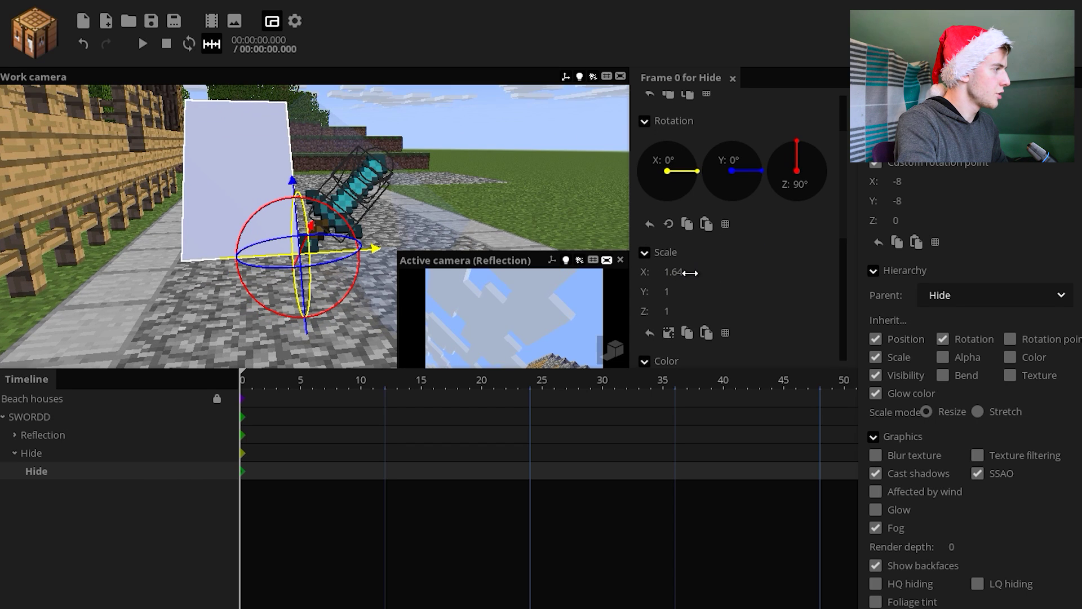
- Set the Hide surface's mix percent to 100% with black as the mix color and lower its alpha to 2%
{"action": "mouse_move", "coordinate": [454, 179]}
{"action": "left_mouse_down"}
{"action": "mouse_move", "coordinate": [417, 186]}
{"action": "mouse_move", "coordinate": [453, 179]}
{"action": "left_mouse_up"}
{"action": "scroll", "coordinate": [727, 225], "scroll_direction": "down", "scroll_amount": 5}
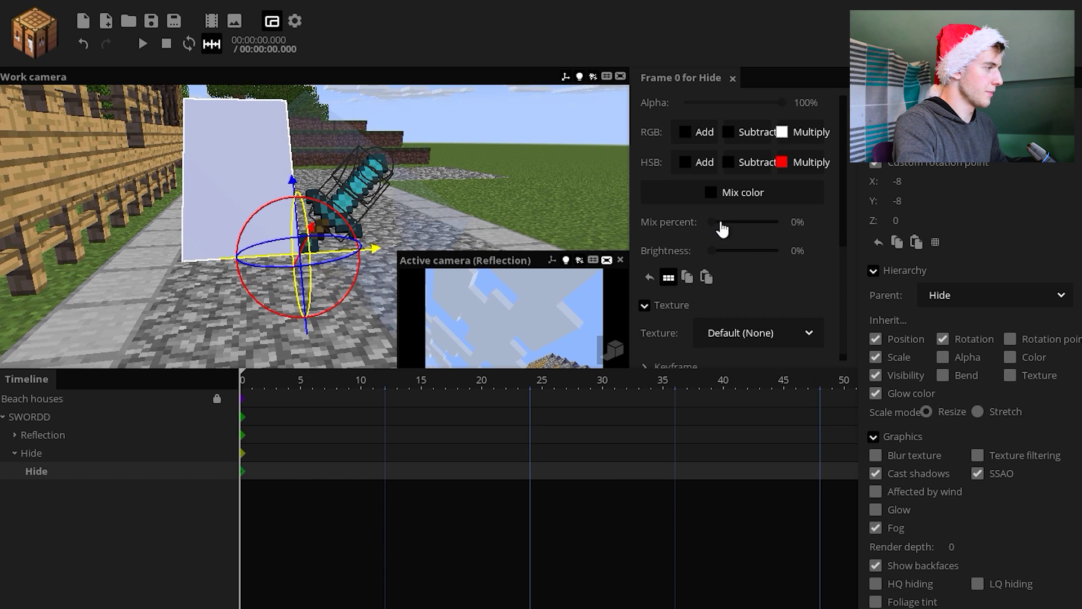
{"action": "left_click_drag", "start_coordinate": [724, 222], "coordinate": [1042, 254]}
{"action": "scroll", "coordinate": [728, 180], "scroll_direction": "up", "scroll_amount": 3}
{"action": "left_click_drag", "start_coordinate": [781, 173], "coordinate": [696, 183]}
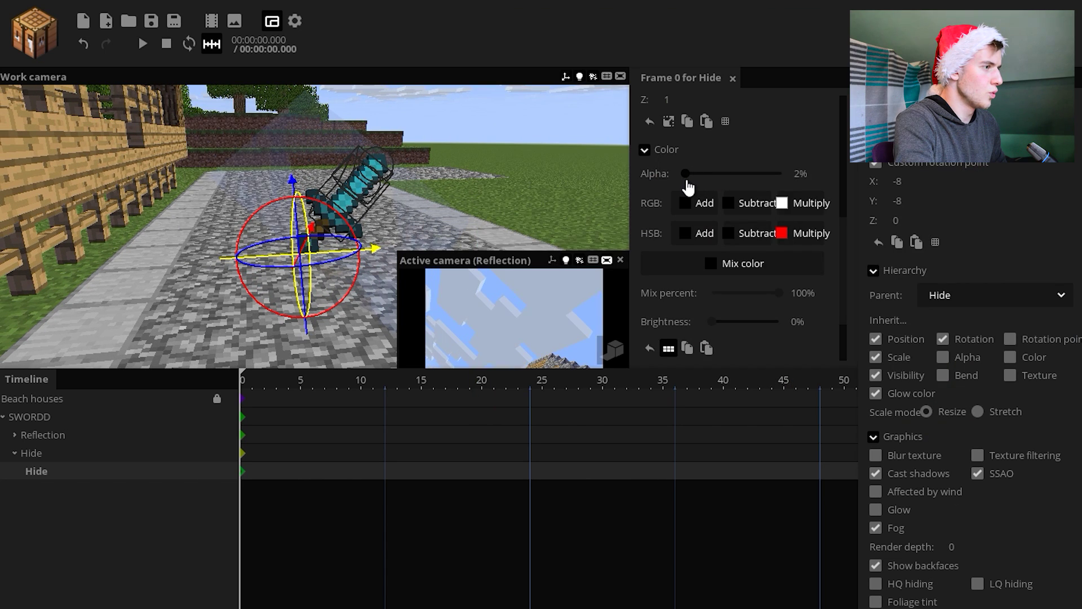
- Lower the alpha of both the Hide item and the Hide surface to 1%, and set the surface's render depth to -3
{"action": "left_click", "coordinate": [71, 454]}
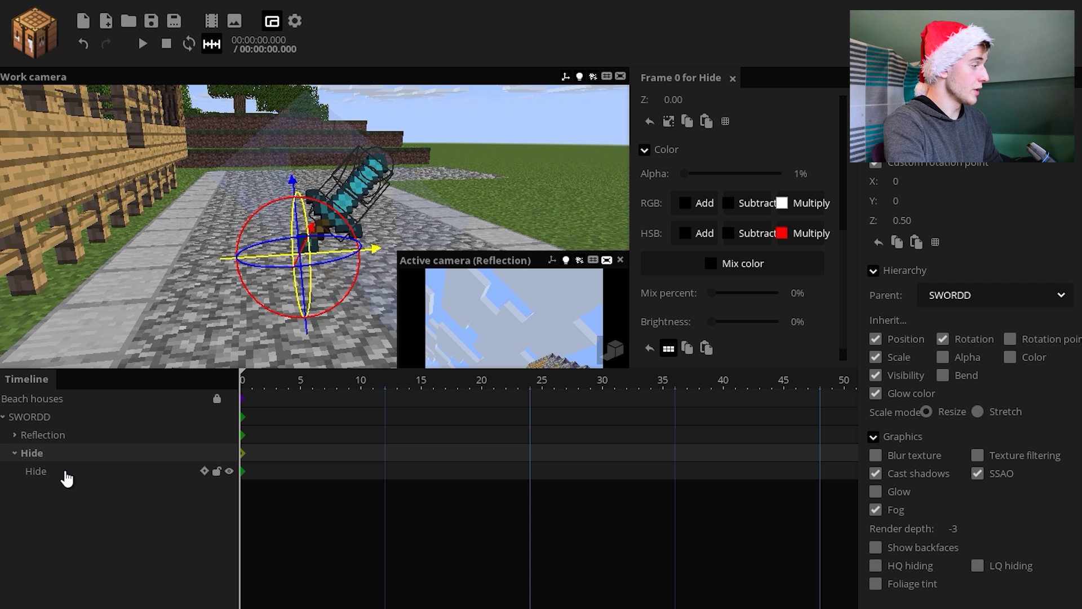
{"action": "left_click", "coordinate": [65, 474]}
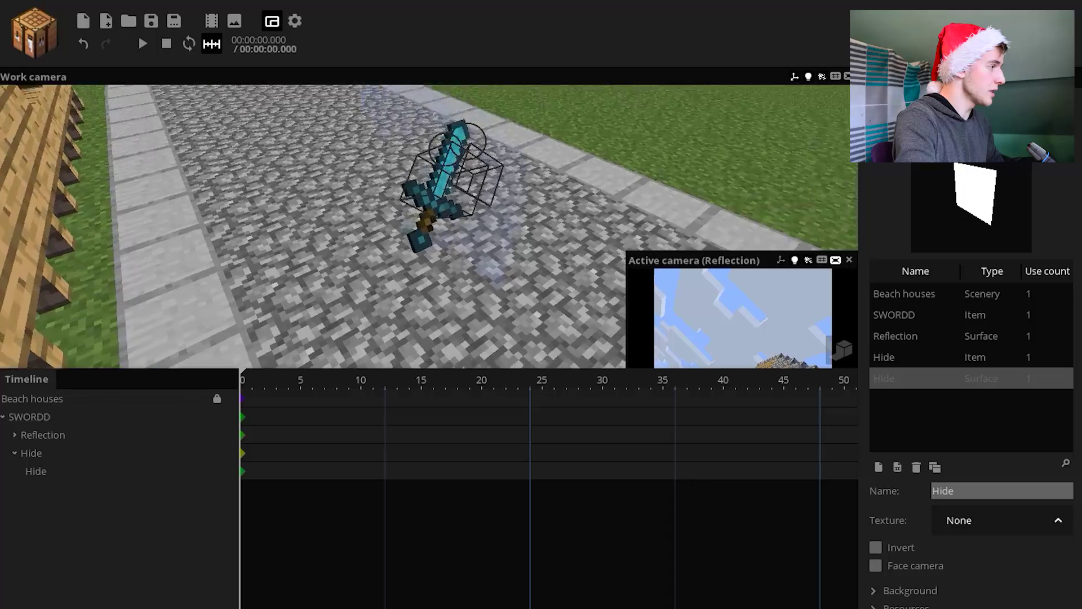
{"action": "left_click_drag", "start_coordinate": [637, 237], "coordinate": [566, 189]}
{"action": "right_click_drag", "start_coordinate": [566, 187], "coordinate": [266, 218]}
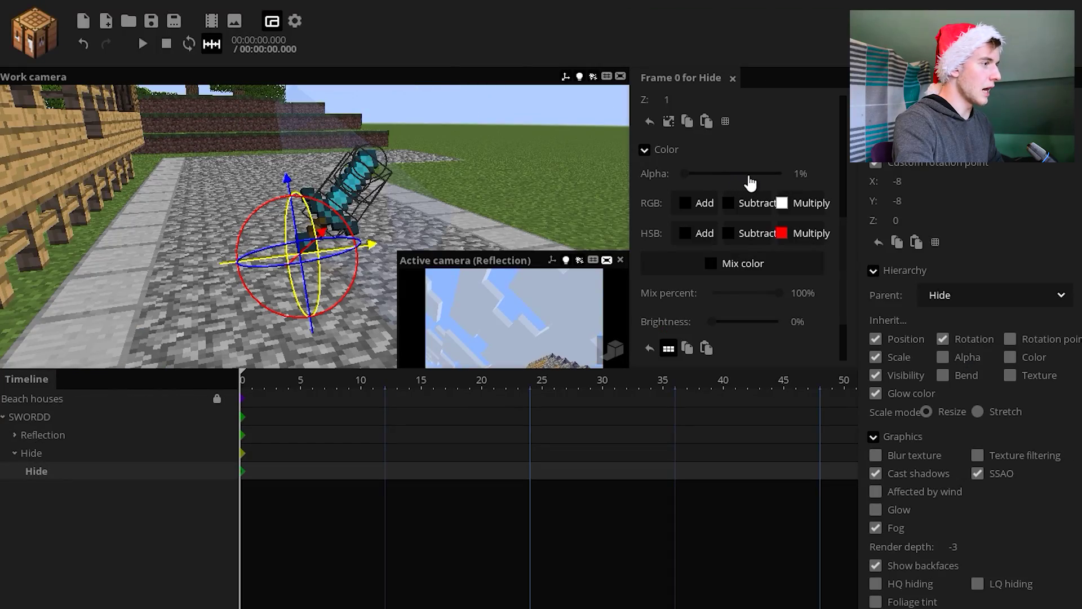
- Raise the Hide surface's alpha to 89% and duplicate it, placing the copy at X 16, Y 16
{"action": "left_click_drag", "start_coordinate": [750, 182], "coordinate": [776, 186]}
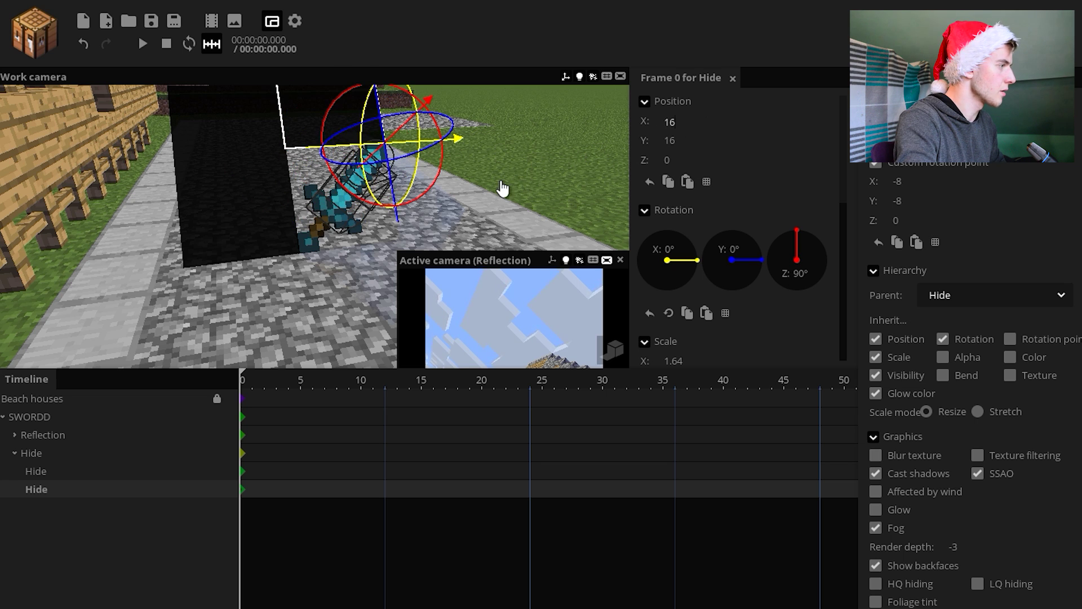
{"action": "left_click_drag", "start_coordinate": [502, 188], "coordinate": [546, 161]}
{"action": "scroll", "coordinate": [546, 162], "scroll_direction": "down", "scroll_amount": 3}
{"action": "scroll", "coordinate": [648, 243], "scroll_direction": "down", "scroll_amount": 3}
- Set the copied Hide surface's scale to 0.66 on X and 1 on Y
{"action": "left_click_drag", "start_coordinate": [656, 209], "coordinate": [645, 209]}
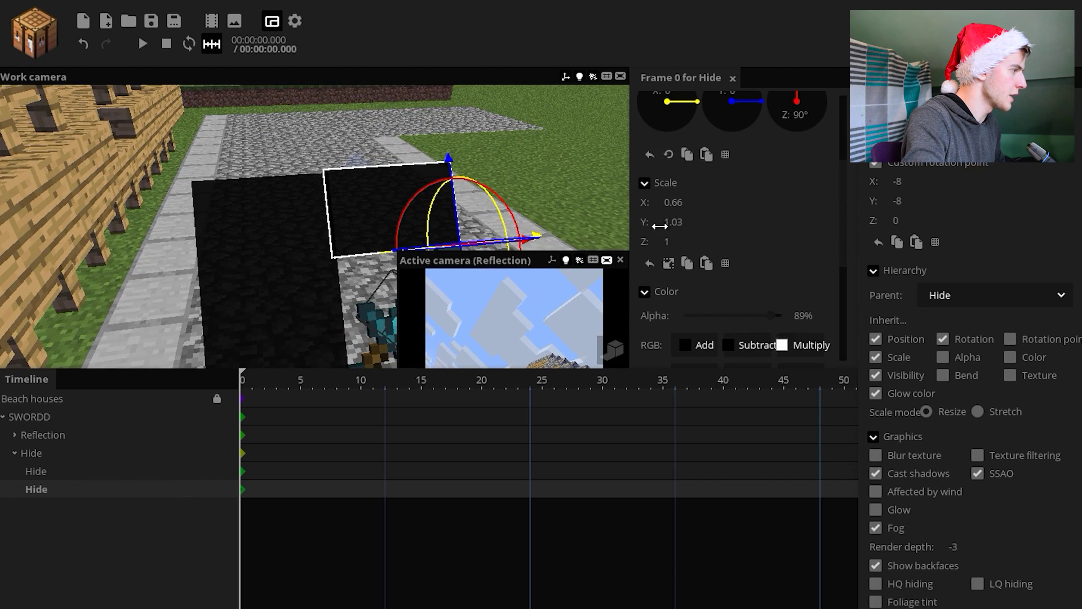
{"action": "scroll", "coordinate": [528, 162], "scroll_direction": "up", "scroll_amount": 5}
{"action": "scroll", "coordinate": [527, 161], "scroll_direction": "down", "scroll_amount": 2}
{"action": "left_click", "coordinate": [691, 222]}
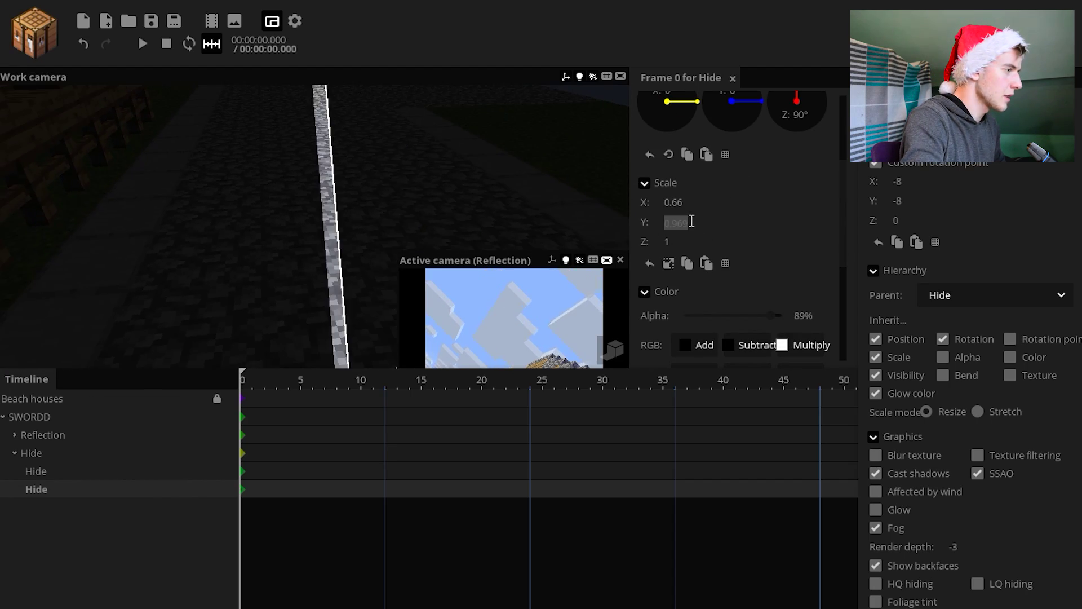
{"action": "type", "text": "1"}
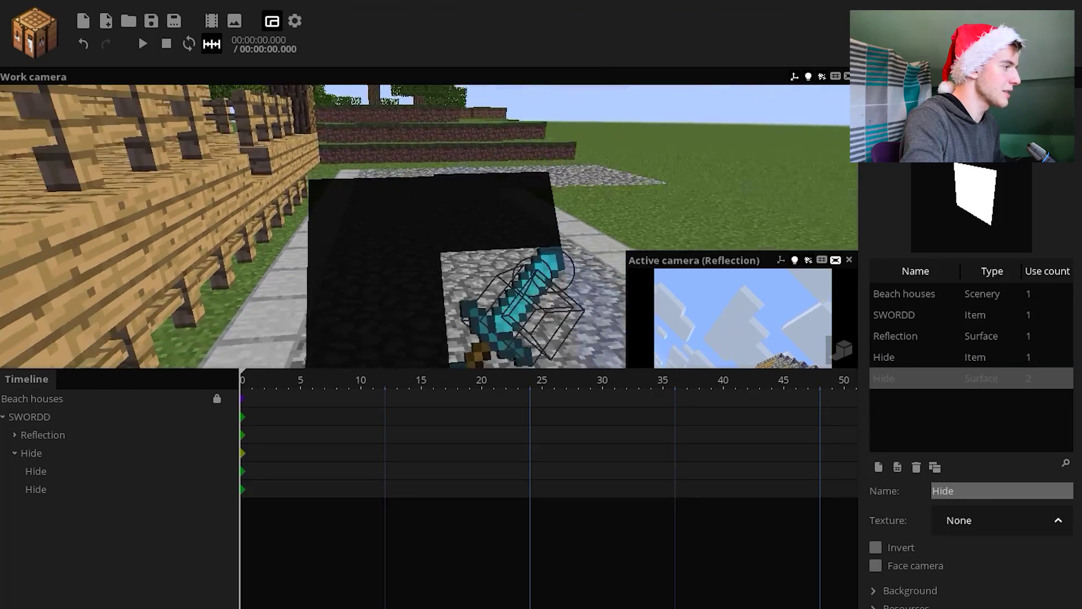
- Make two more copies of the Hide surface and arrange the four surfaces around the sword mask
{"action": "left_click_drag", "start_coordinate": [559, 169], "coordinate": [482, 153]}
{"action": "left_click", "coordinate": [63, 487]}
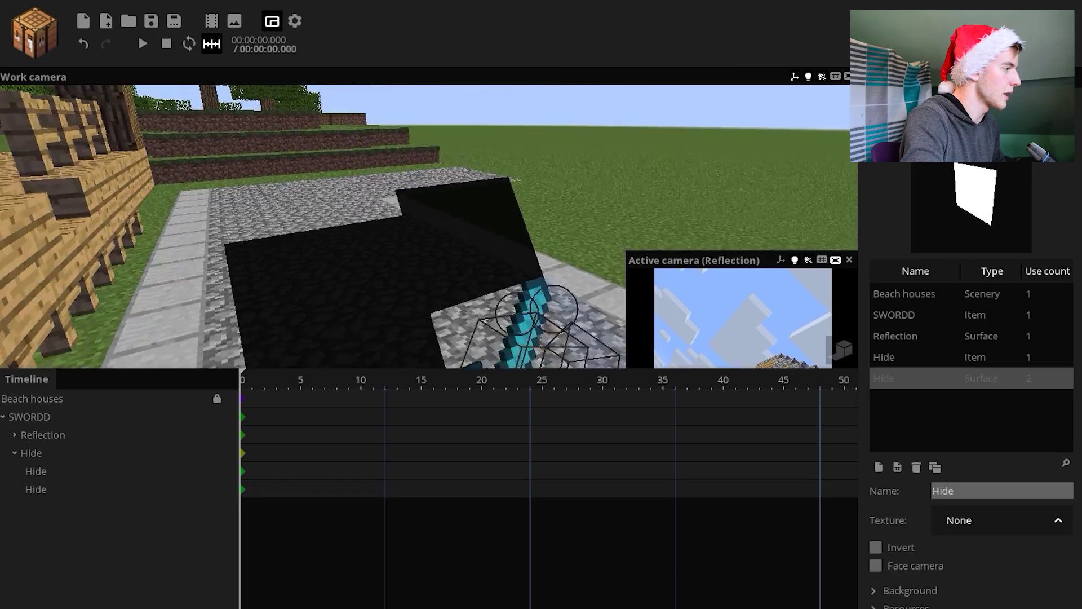
{"action": "right_click_drag", "start_coordinate": [594, 193], "coordinate": [594, 193]}
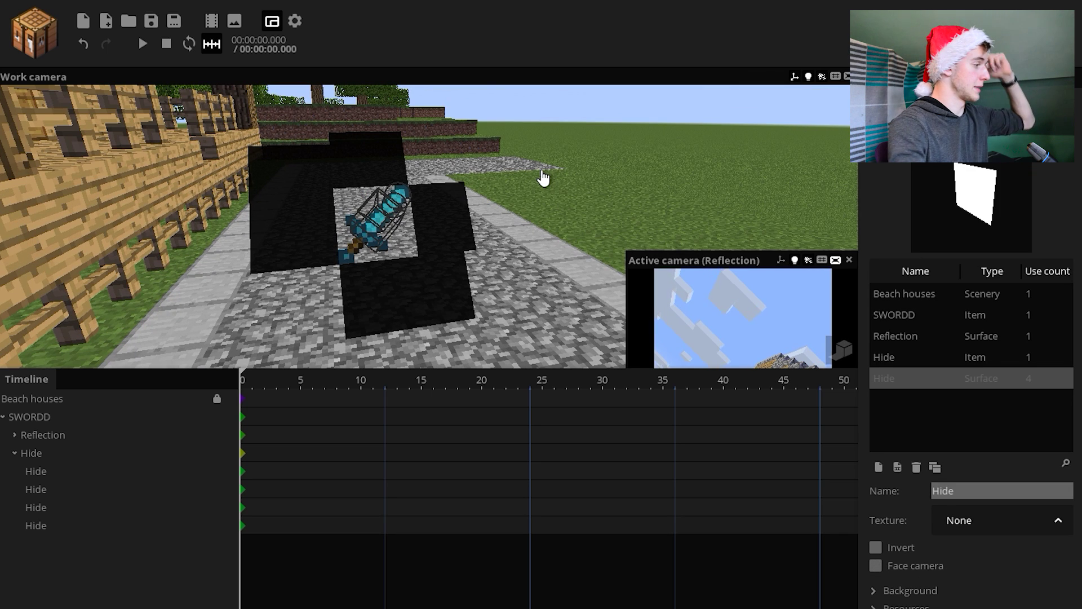
- Select all four Hide surfaces and lower their alpha until they are almost fully transparent
{"action": "left_click_drag", "start_coordinate": [49, 476], "coordinate": [49, 475]}
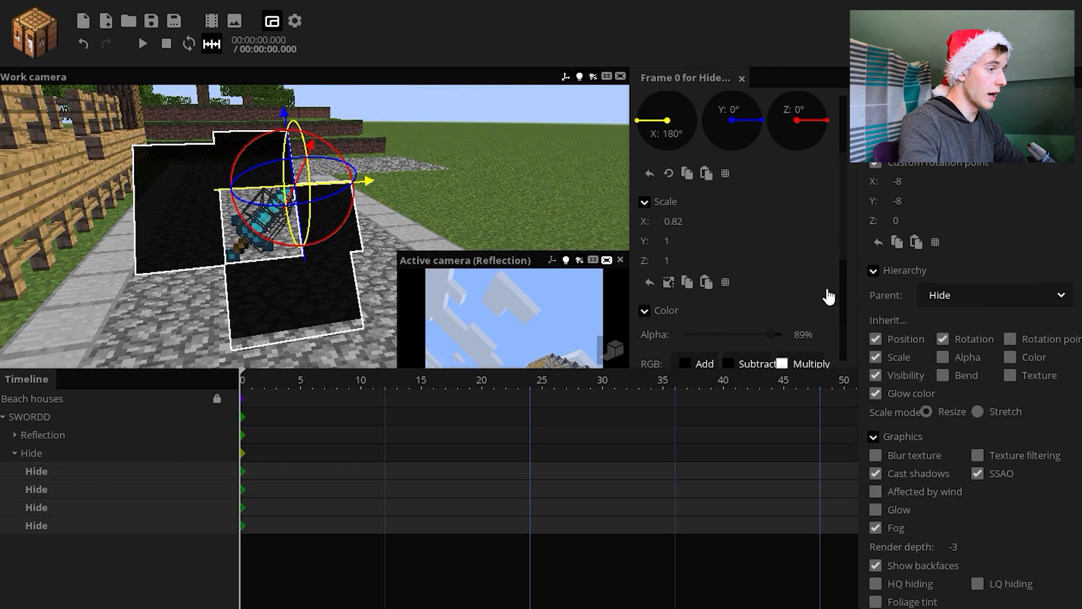
{"action": "left_click_drag", "start_coordinate": [764, 340], "coordinate": [688, 347]}
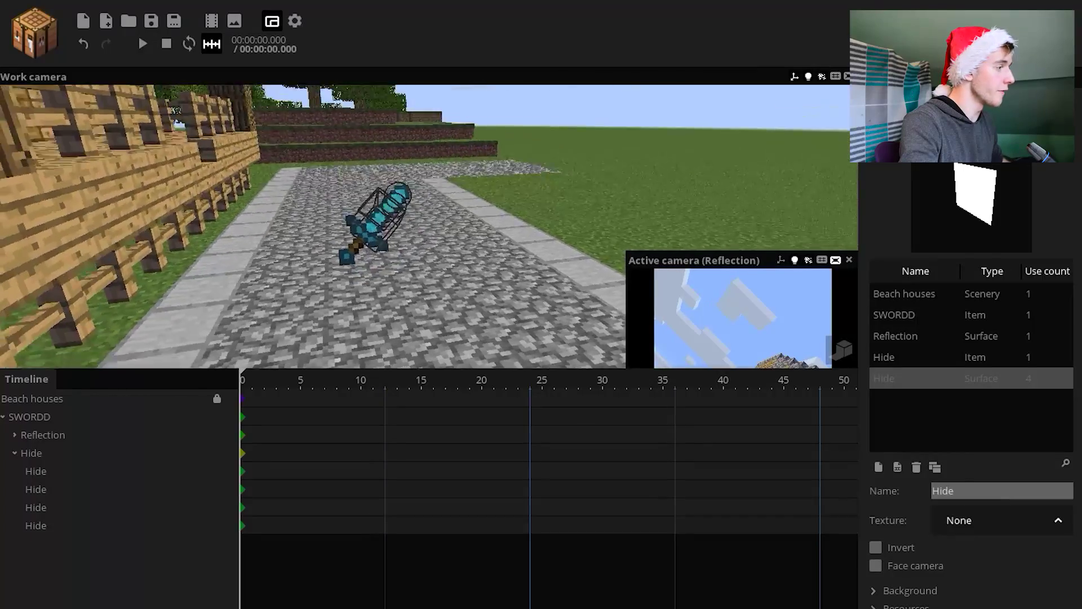
{"action": "key", "text": "w"}
{"action": "right_click_drag", "start_coordinate": [467, 248], "coordinate": [467, 249]}
{"action": "right_click_drag", "start_coordinate": [557, 200], "coordinate": [557, 200]}
{"action": "key", "text": "s"}
- Rotate SWORDD at frame 6 so that its orientation is keyframed there
{"action": "left_click", "coordinate": [310, 421]}
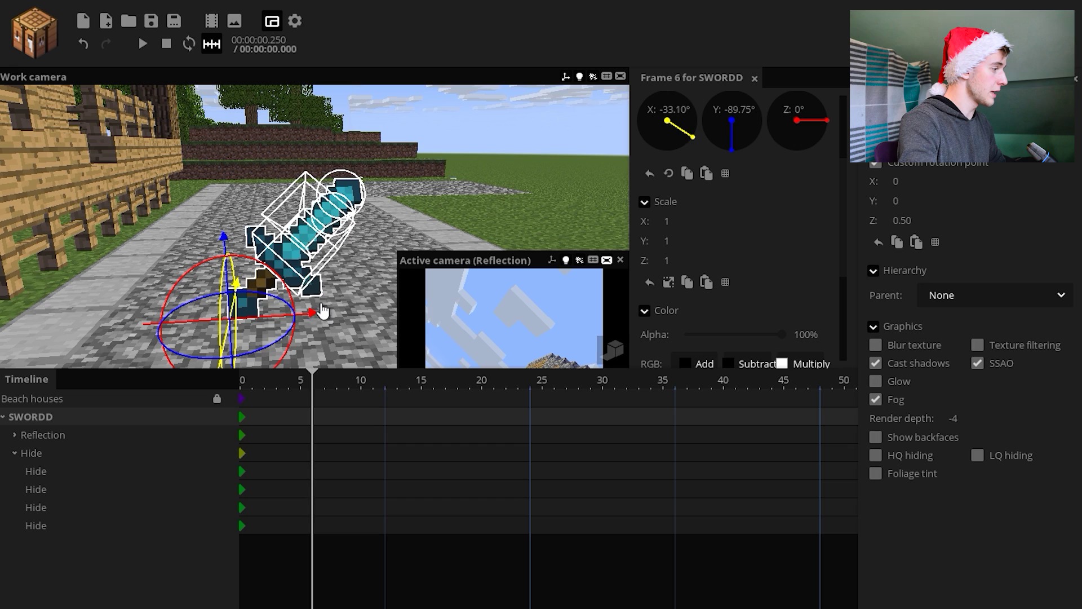
{"action": "left_click_drag", "start_coordinate": [279, 353], "coordinate": [248, 338]}
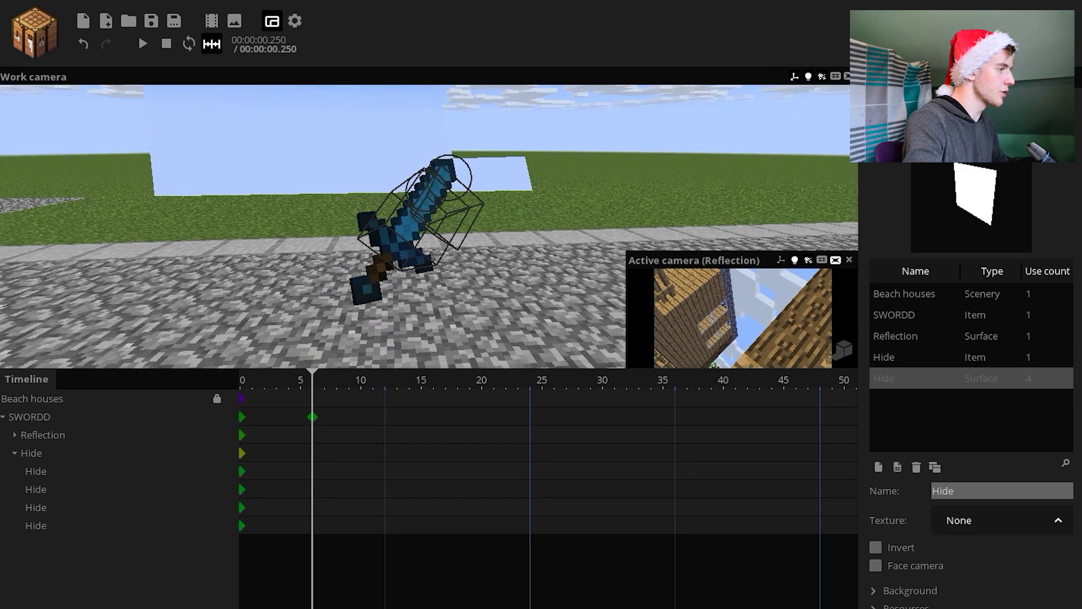
{"action": "right_click_drag", "start_coordinate": [387, 224], "coordinate": [387, 225]}
{"action": "key", "text": "w"}
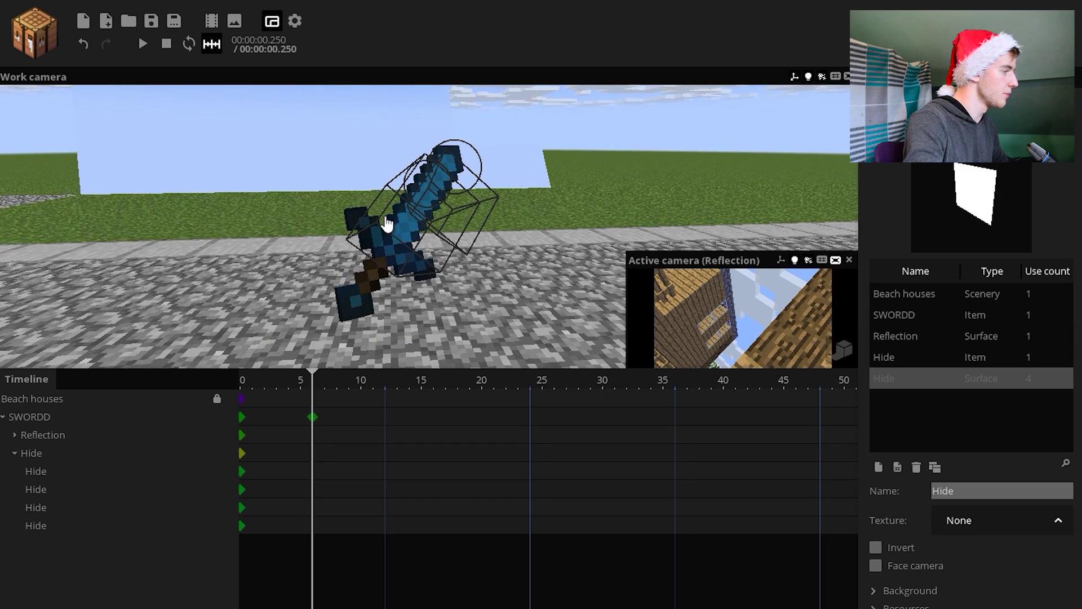
- Expand Reflection in the timeline and keyframe an adjustment to the Reflection surface at frame 6
{"action": "left_click", "coordinate": [15, 435]}
{"action": "left_click", "coordinate": [43, 437]}
{"action": "scroll", "coordinate": [654, 363], "scroll_direction": "down", "scroll_amount": 5}
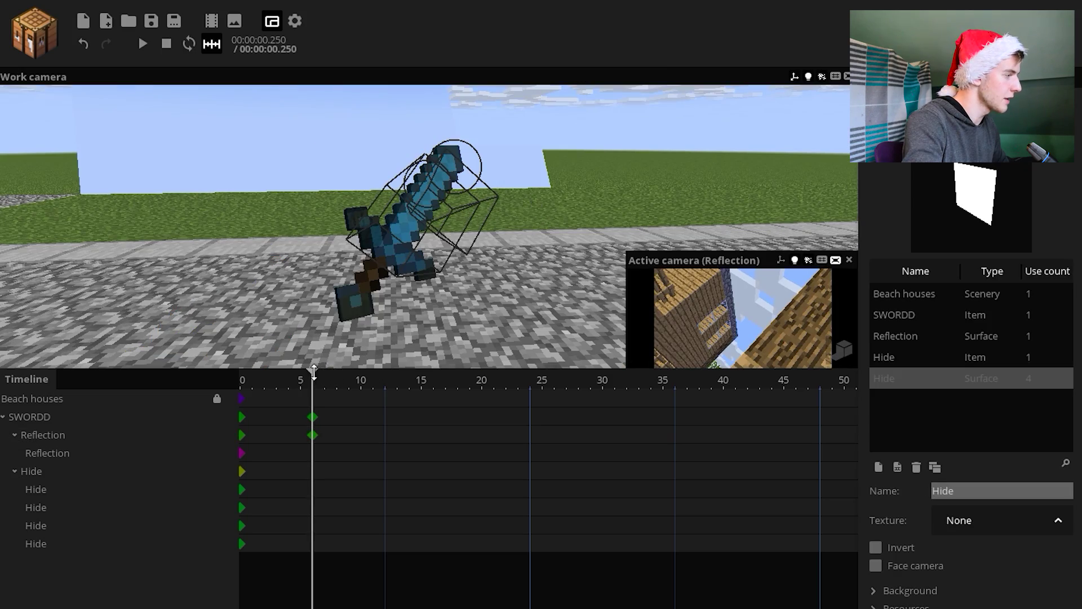
- Scrub the timeline around frames 5 and 6 to examine how the sword's reflection changes
{"action": "mouse_move", "coordinate": [314, 384]}
{"action": "left_mouse_down"}
{"action": "mouse_move", "coordinate": [283, 393]}
{"action": "mouse_move", "coordinate": [319, 396]}
{"action": "left_mouse_up"}
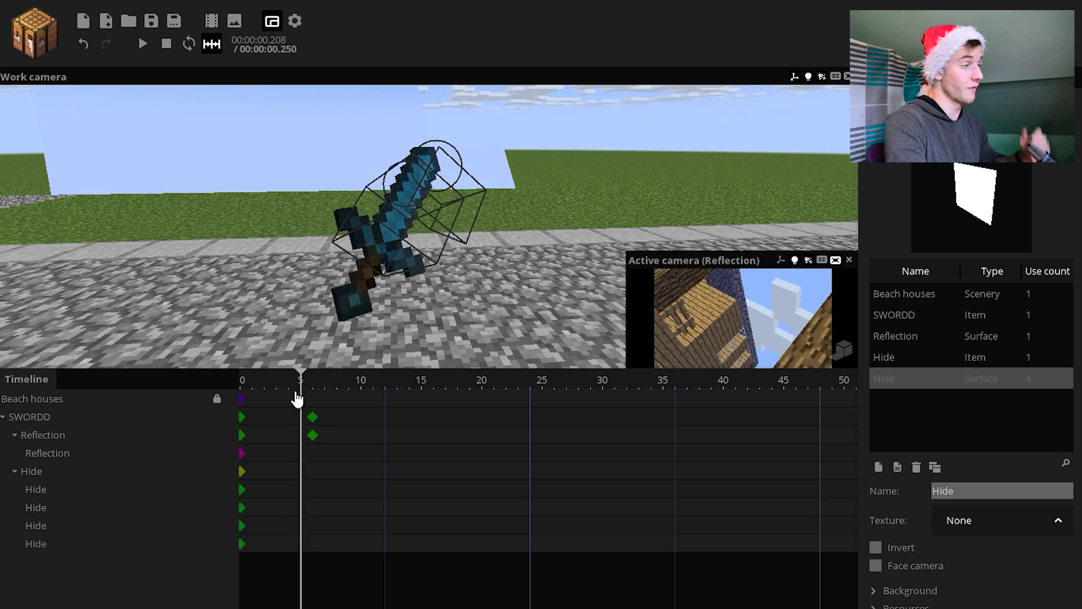
{"action": "left_click_drag", "start_coordinate": [297, 398], "coordinate": [314, 382]}
{"action": "right_click_drag", "start_coordinate": [633, 177], "coordinate": [633, 177]}
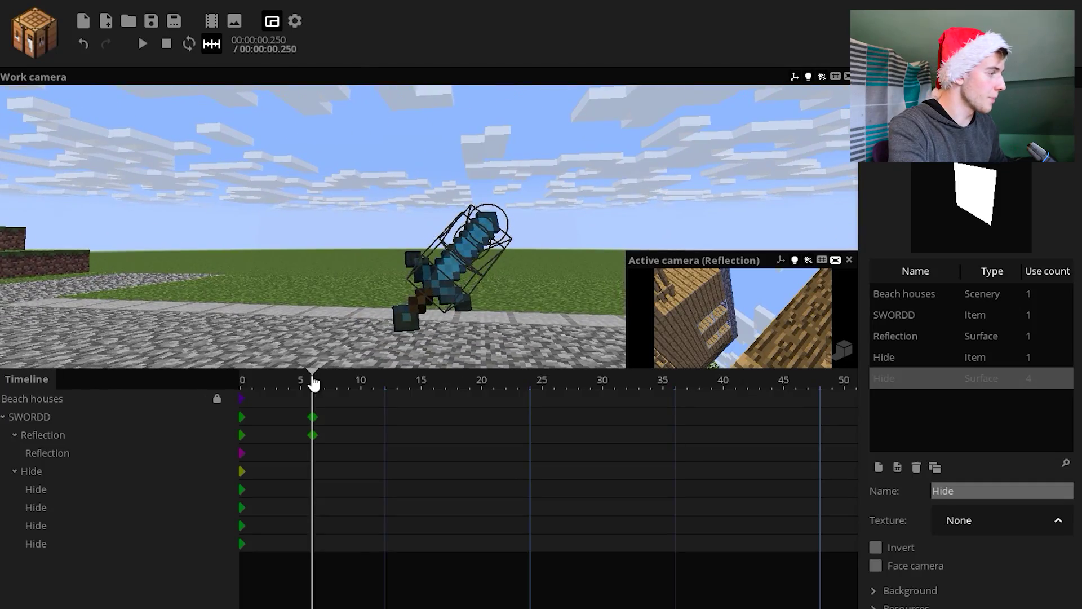
{"action": "mouse_move", "coordinate": [310, 382]}
{"action": "left_mouse_down"}
{"action": "mouse_move", "coordinate": [274, 390]}
{"action": "mouse_move", "coordinate": [328, 385]}
{"action": "left_mouse_up"}
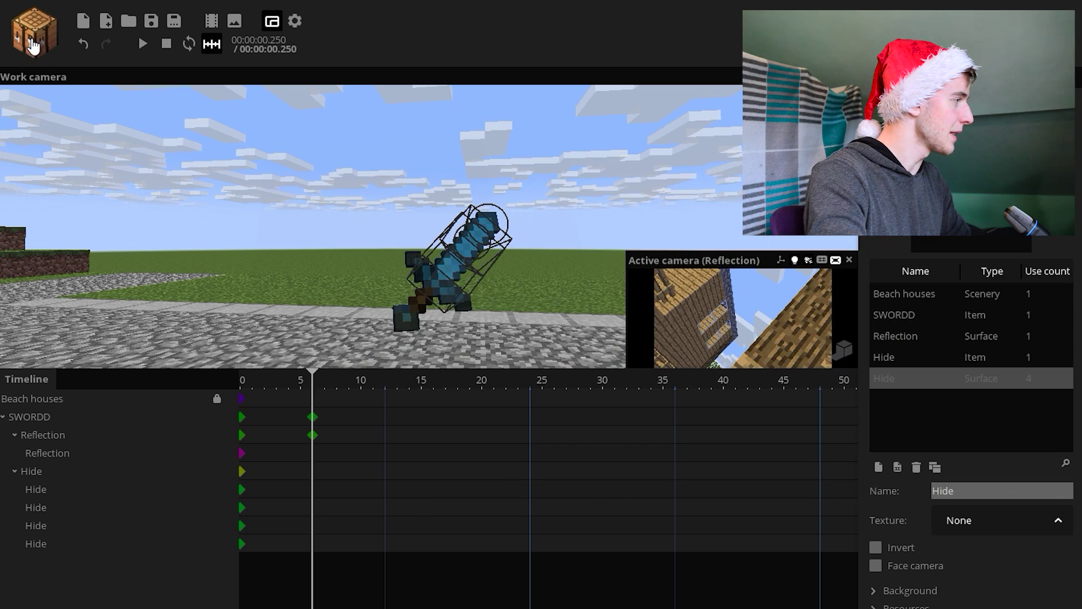
- Add a camera to the scene with the timeline at frame 6
{"action": "left_click", "coordinate": [34, 32]}
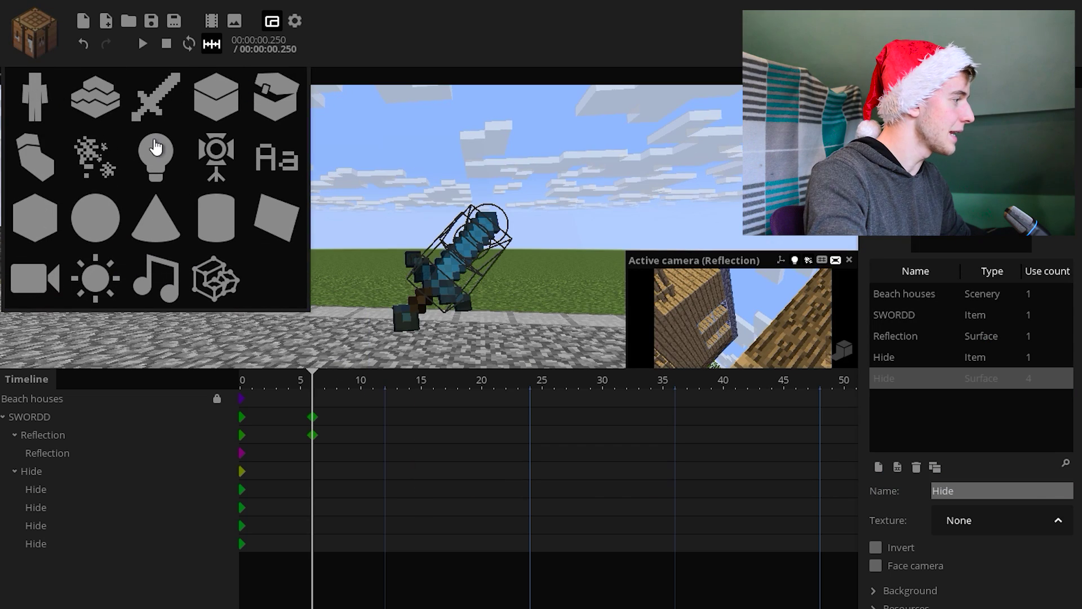
{"action": "left_click", "coordinate": [47, 282]}
{"action": "left_click", "coordinate": [311, 568]}
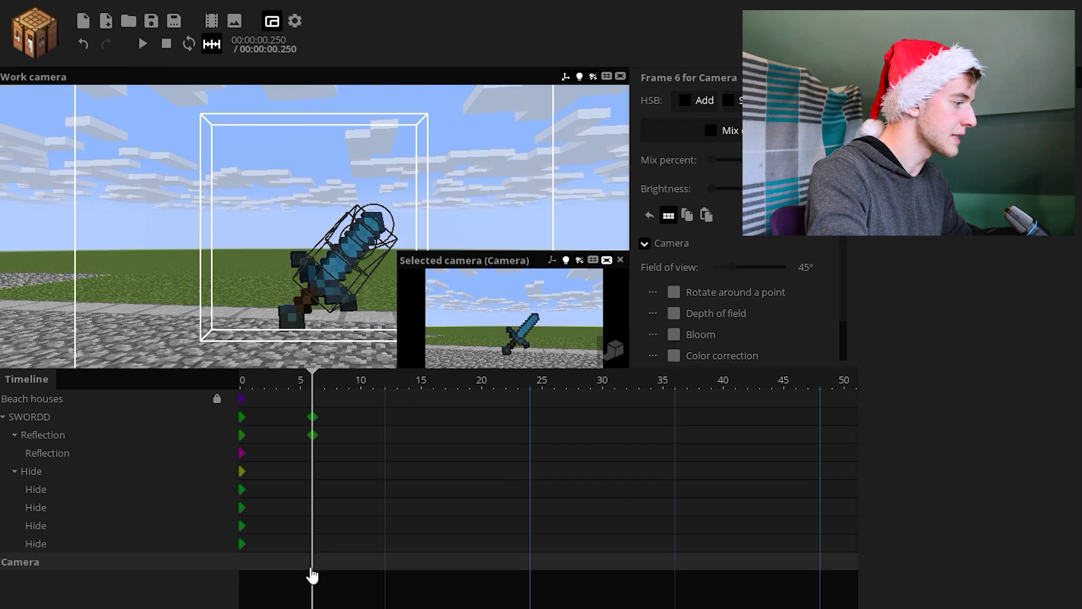
- Frame the sword with the new camera at frame 6 in rendered mode and enlarge the camera preview
{"action": "key", "text": "F5"}
{"action": "key", "text": "d"}
{"action": "right_click_drag", "start_coordinate": [514, 319], "coordinate": [451, 310]}
{"action": "key", "text": "w"}
{"action": "left_click_drag", "start_coordinate": [399, 253], "coordinate": [151, 84]}
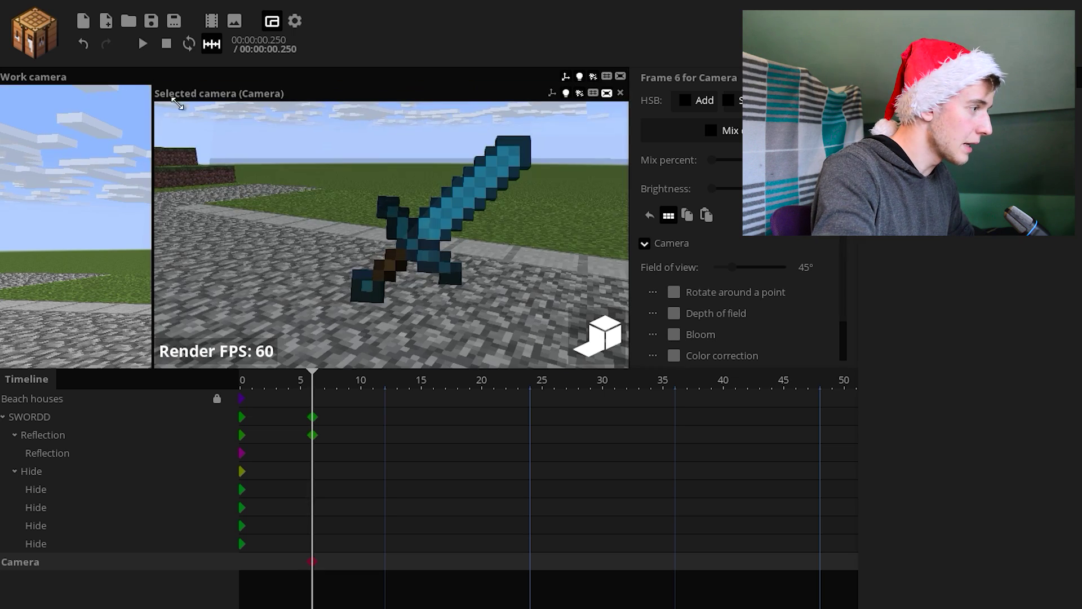
- Tilt the camera to show more sky above the sword and scrub back to frame 5 to compare the reflection
{"action": "right_click_drag", "start_coordinate": [208, 126], "coordinate": [208, 102]}
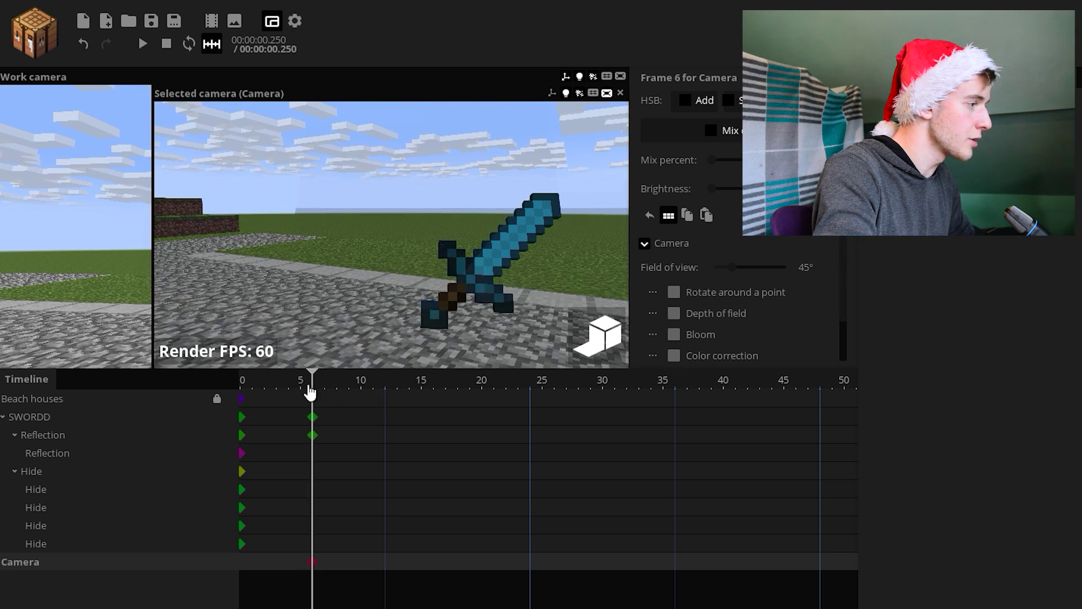
{"action": "mouse_move", "coordinate": [311, 394]}
{"action": "left_mouse_down"}
{"action": "mouse_move", "coordinate": [263, 399]}
{"action": "mouse_move", "coordinate": [306, 406]}
{"action": "left_mouse_up"}
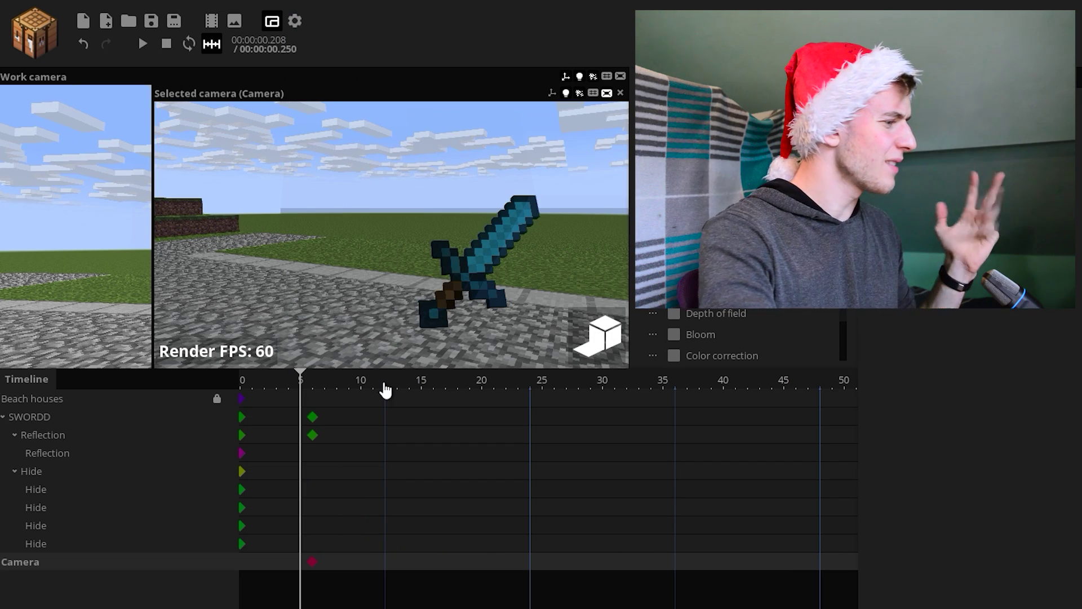
- Move the sword and camera together at frame 6 to the trees beside the wooden house and enlarge the camera preview
{"action": "left_click", "coordinate": [313, 418]}
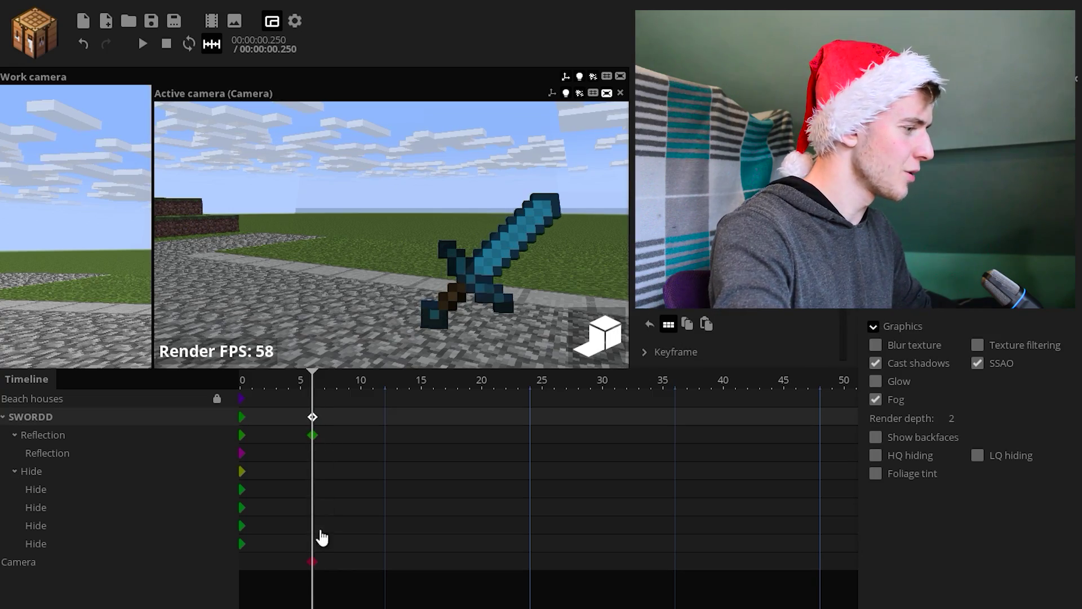
{"action": "left_click", "coordinate": [312, 562]}
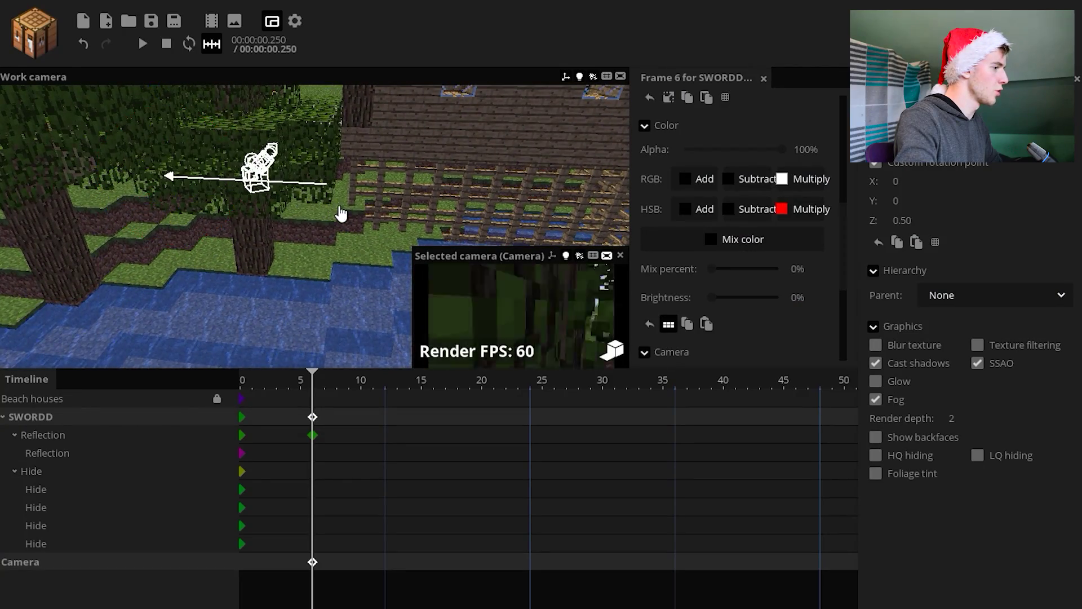
{"action": "left_click_drag", "start_coordinate": [398, 224], "coordinate": [384, 220]}
{"action": "left_click_drag", "start_coordinate": [383, 220], "coordinate": [265, 220]}
{"action": "left_click_drag", "start_coordinate": [285, 222], "coordinate": [354, 249]}
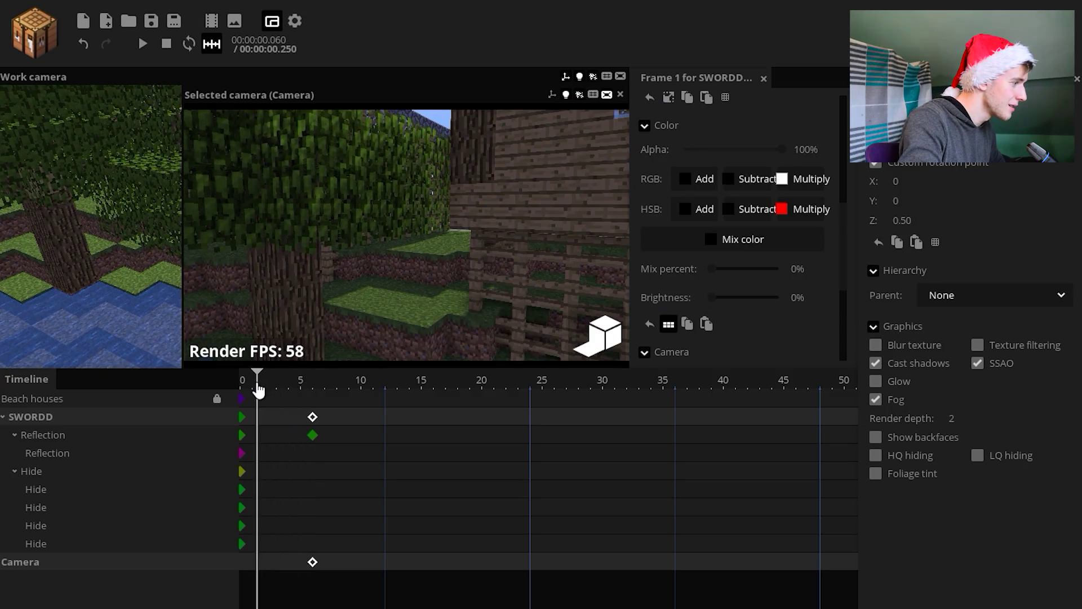
- Scrub the timeline between frames 1 and 6 to examine the sword's reflection beside the trees
{"action": "left_click_drag", "start_coordinate": [257, 385], "coordinate": [298, 397]}
{"action": "left_click", "coordinate": [266, 417]}
{"action": "left_click", "coordinate": [300, 412]}
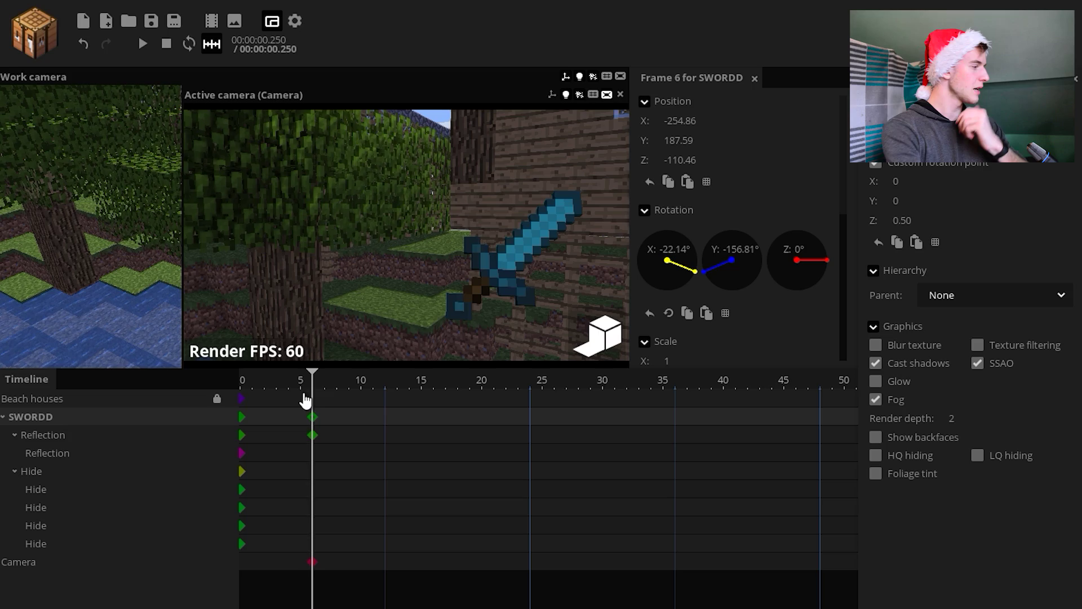
- Turn off Bloom for the Reflection camera nested under the Reflection surface at frame 6
{"action": "left_click", "coordinate": [313, 563]}
{"action": "left_click", "coordinate": [36, 452]}
{"action": "scroll", "coordinate": [684, 246], "scroll_direction": "down", "scroll_amount": 5}
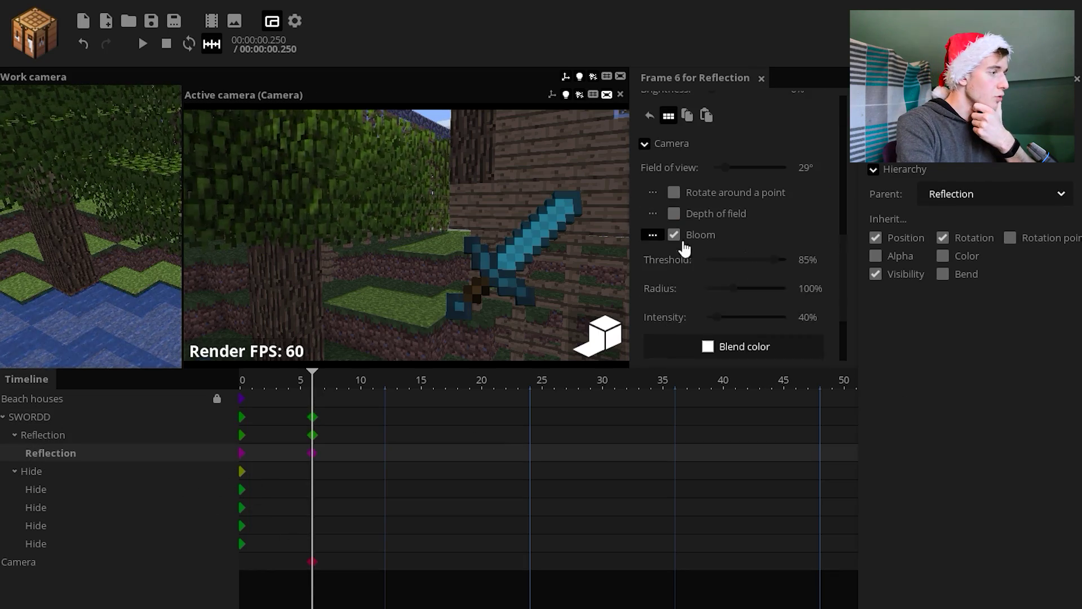
{"action": "left_click", "coordinate": [679, 236]}
- Move the sword and camera at frame 6 across the water to the grass between the wooden houses
{"action": "left_click", "coordinate": [313, 417]}
{"action": "left_click_drag", "start_coordinate": [182, 91], "coordinate": [461, 250]}
{"action": "left_click_drag", "start_coordinate": [369, 306], "coordinate": [341, 259]}
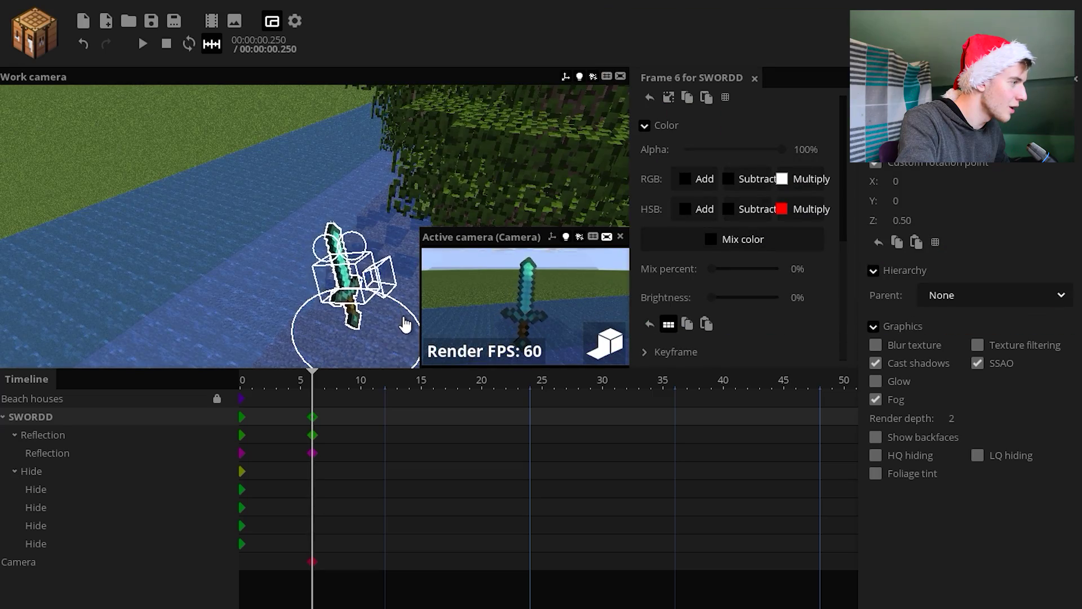
{"action": "left_click_drag", "start_coordinate": [404, 318], "coordinate": [389, 323]}
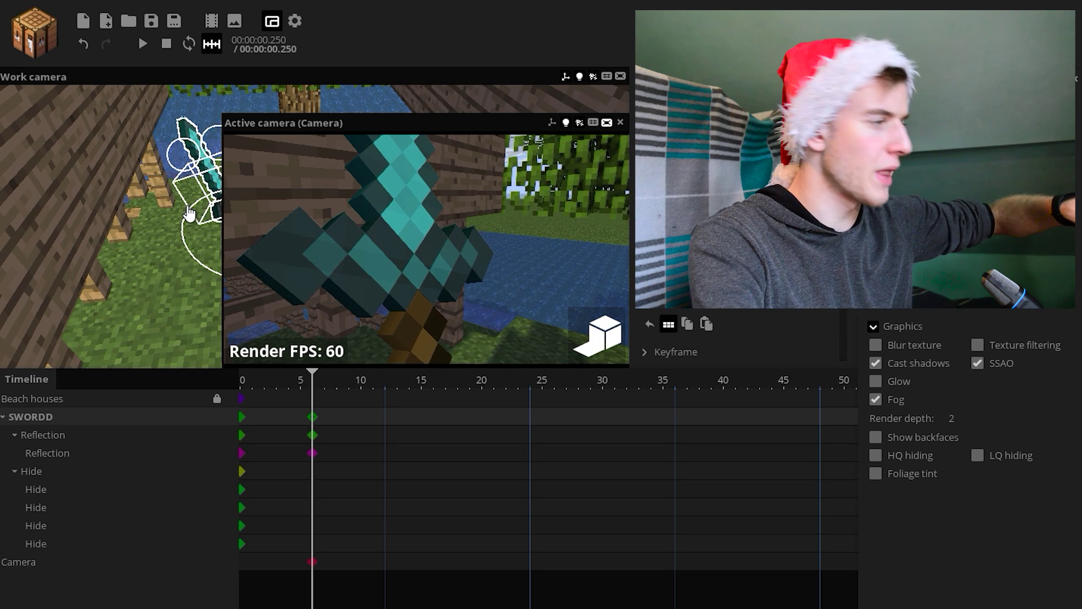
- Set the nested Reflection camera's field of view to 113° at frame 6
{"action": "left_click", "coordinate": [189, 214]}
{"action": "left_click", "coordinate": [743, 267]}
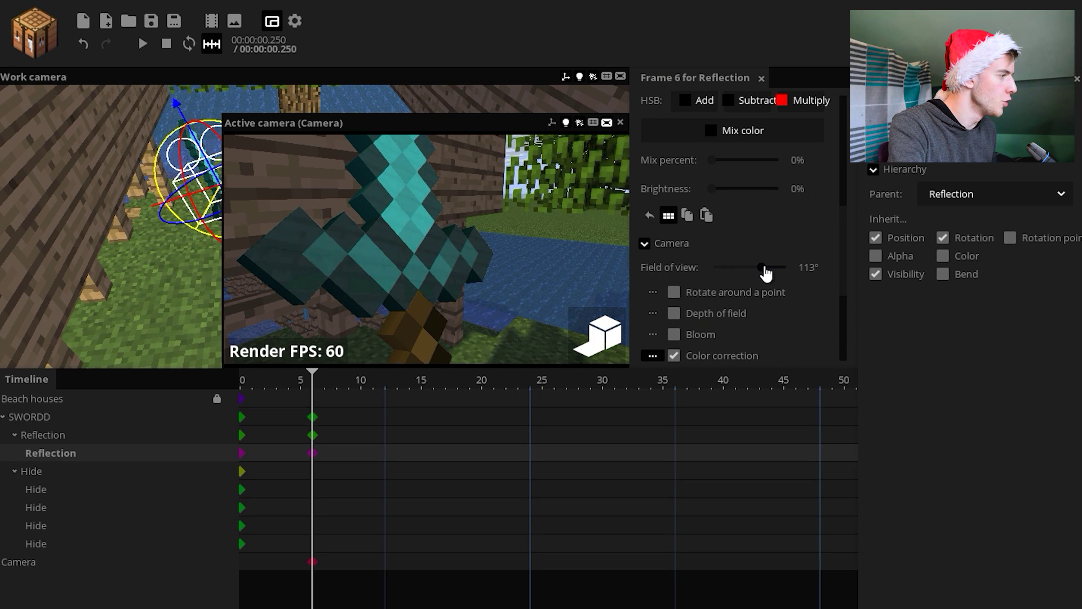